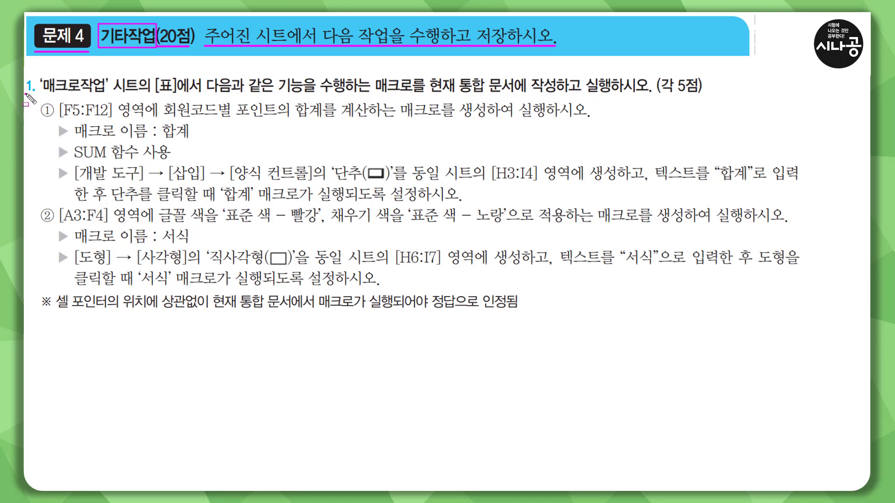
{"action": "left_click_drag", "start_coordinate": [25, 93], "coordinate": [38, 94]}
{"action": "left_click_drag", "start_coordinate": [38, 72], "coordinate": [110, 98]}
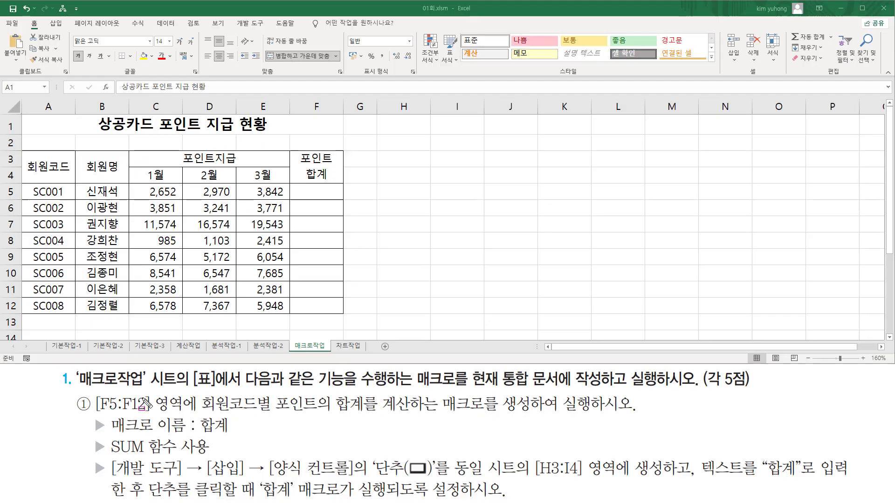
{"action": "mouse_move", "coordinate": [76, 388]}
{"action": "left_mouse_down"}
{"action": "mouse_move", "coordinate": [108, 396]}
{"action": "mouse_move", "coordinate": [147, 383]}
{"action": "mouse_move", "coordinate": [146, 370]}
{"action": "left_mouse_up"}
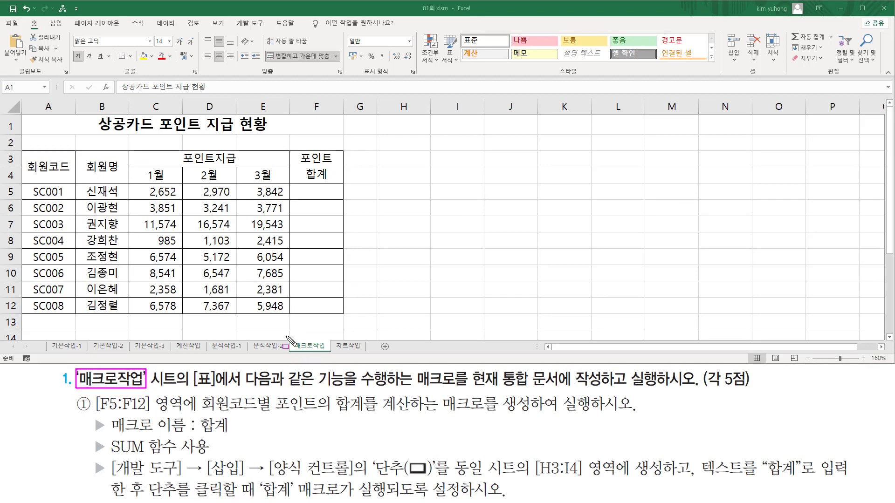
{"action": "left_click_drag", "start_coordinate": [286, 335], "coordinate": [330, 353]}
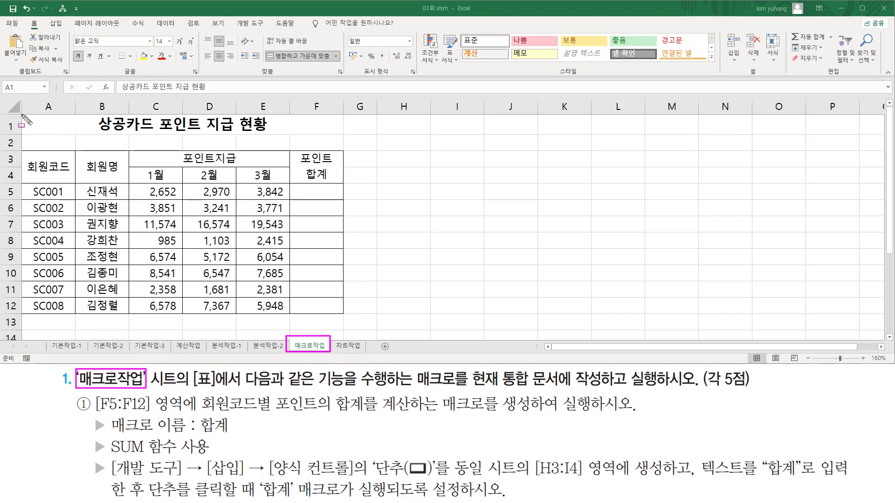
{"action": "mouse_move", "coordinate": [21, 115]}
{"action": "left_mouse_down"}
{"action": "mouse_move", "coordinate": [304, 311]}
{"action": "mouse_move", "coordinate": [345, 317]}
{"action": "left_mouse_up"}
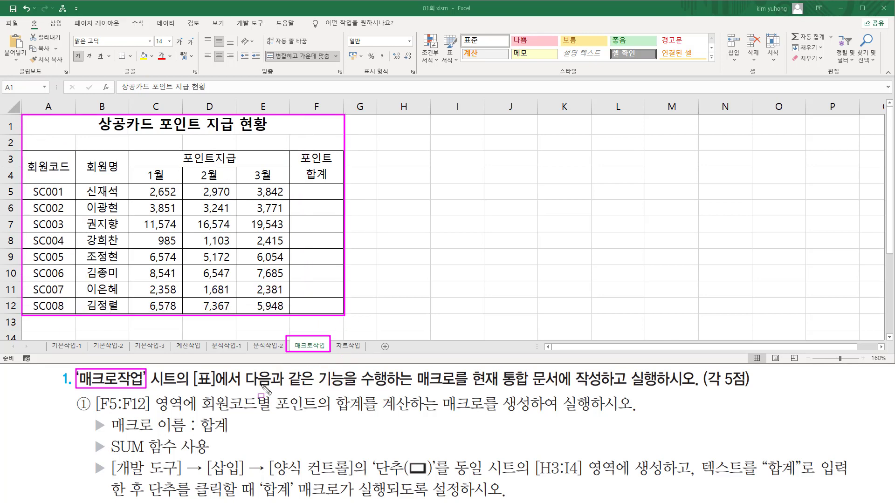
{"action": "mouse_move", "coordinate": [244, 386]}
{"action": "left_mouse_down"}
{"action": "mouse_move", "coordinate": [468, 387]}
{"action": "mouse_move", "coordinate": [552, 398]}
{"action": "mouse_move", "coordinate": [766, 388]}
{"action": "left_mouse_up"}
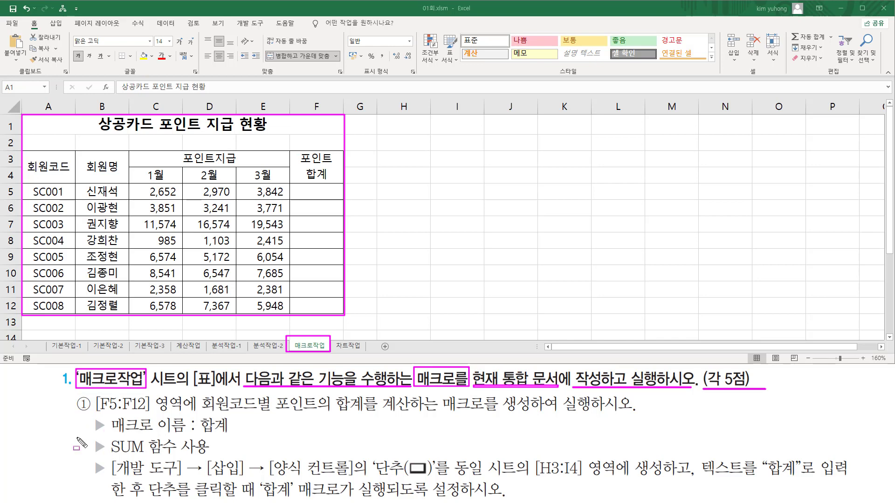
{"action": "key", "text": "Escape"}
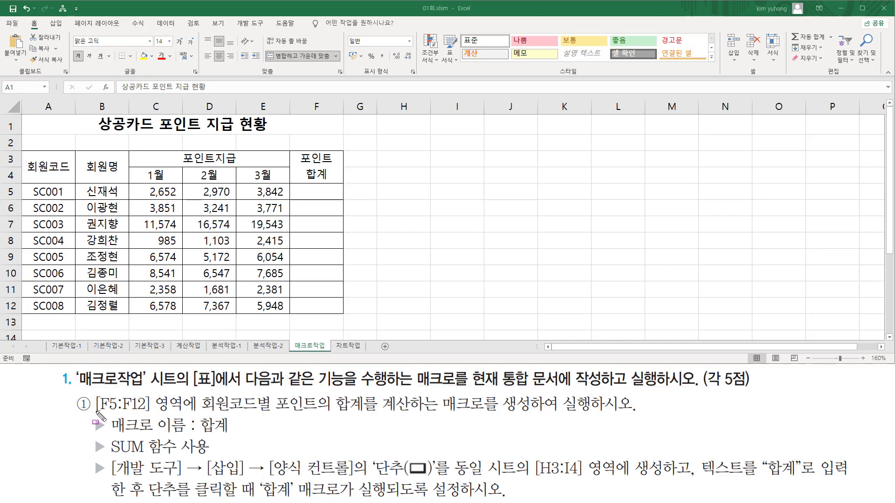
{"action": "mouse_move", "coordinate": [92, 394]}
{"action": "left_mouse_down"}
{"action": "mouse_move", "coordinate": [120, 418]}
{"action": "mouse_move", "coordinate": [195, 415]}
{"action": "left_mouse_up"}
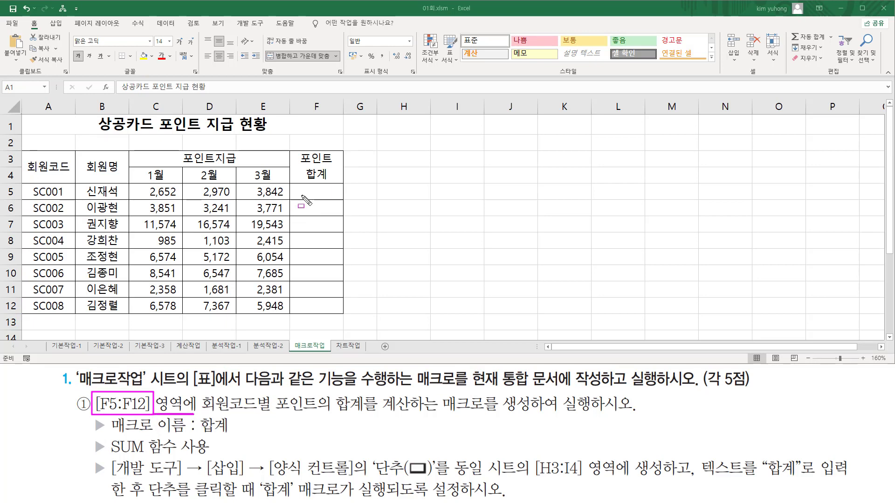
{"action": "mouse_move", "coordinate": [293, 185]}
{"action": "left_mouse_down"}
{"action": "mouse_move", "coordinate": [345, 317]}
{"action": "mouse_move", "coordinate": [339, 312]}
{"action": "left_mouse_up"}
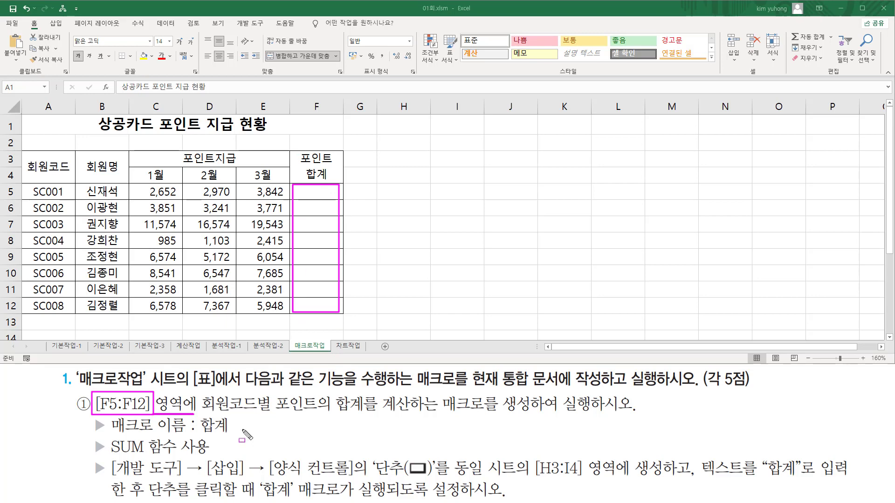
{"action": "left_click_drag", "start_coordinate": [202, 413], "coordinate": [590, 413]}
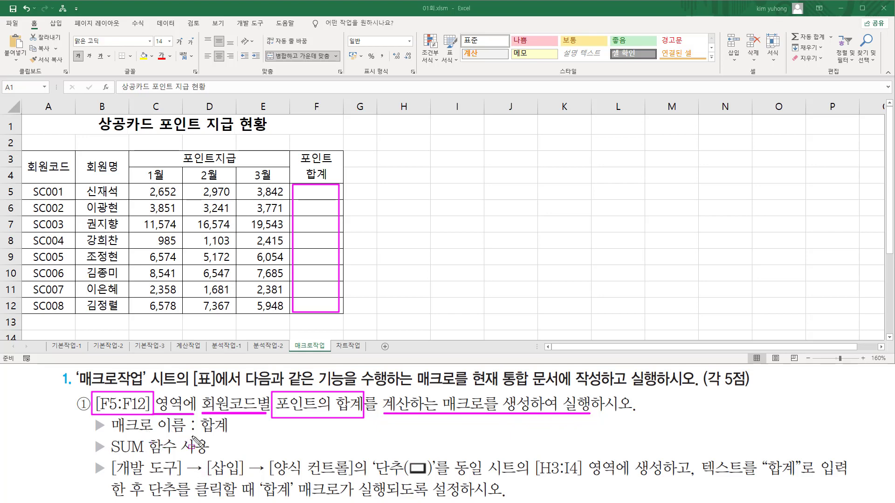
{"action": "left_click_drag", "start_coordinate": [197, 437], "coordinate": [227, 436]}
{"action": "mouse_move", "coordinate": [106, 437]}
{"action": "left_mouse_down"}
{"action": "mouse_move", "coordinate": [160, 459]}
{"action": "mouse_move", "coordinate": [211, 458]}
{"action": "left_mouse_up"}
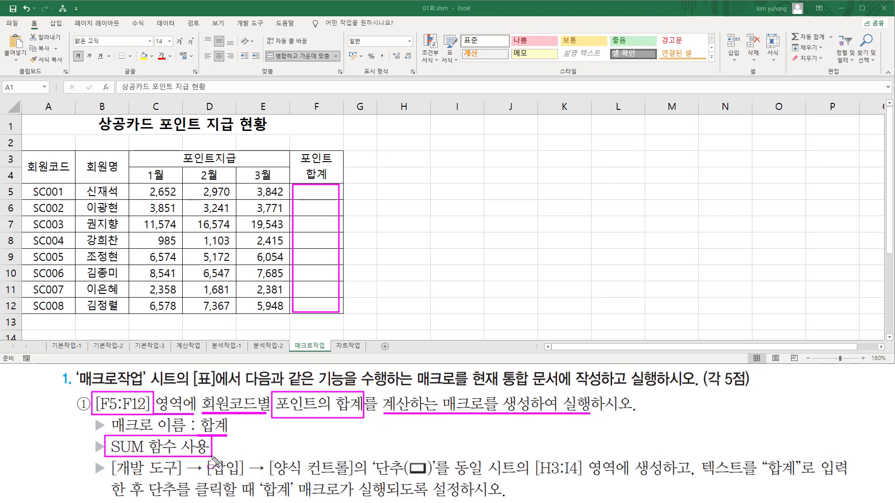
{"action": "key", "text": "Escape"}
{"action": "left_click_drag", "start_coordinate": [299, 184], "coordinate": [334, 199]}
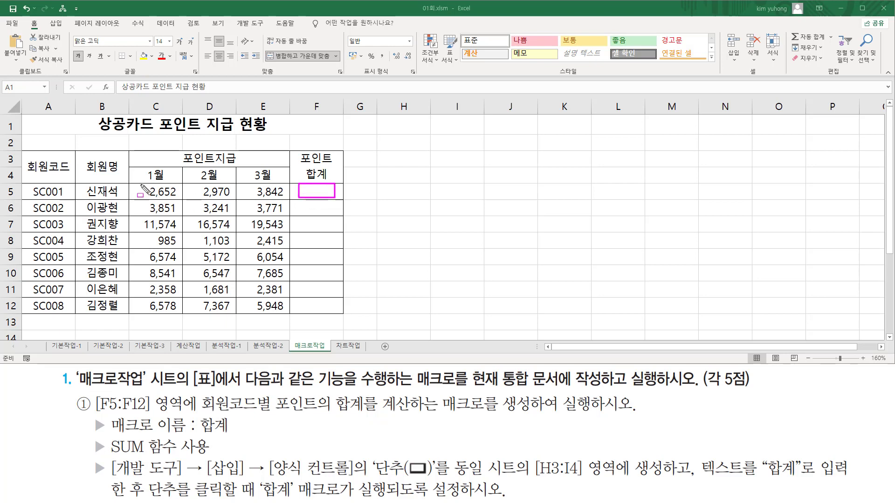
{"action": "left_click_drag", "start_coordinate": [140, 184], "coordinate": [335, 213]}
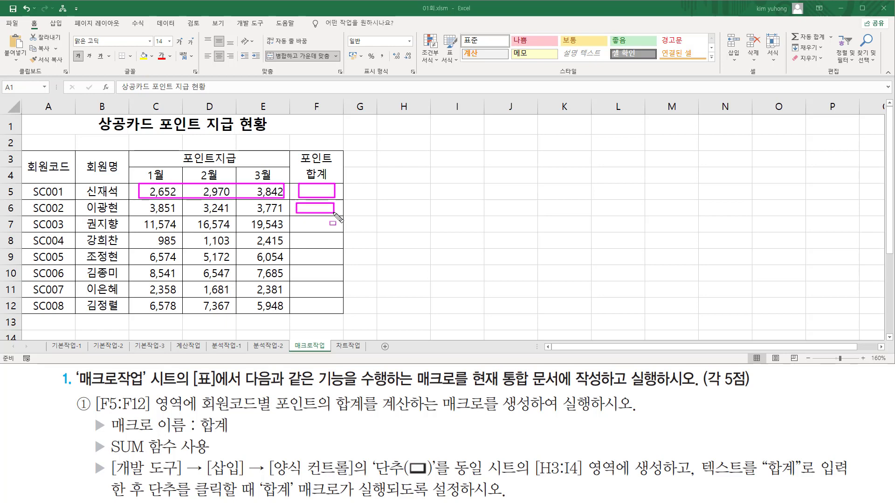
{"action": "left_click_drag", "start_coordinate": [139, 202], "coordinate": [285, 217]}
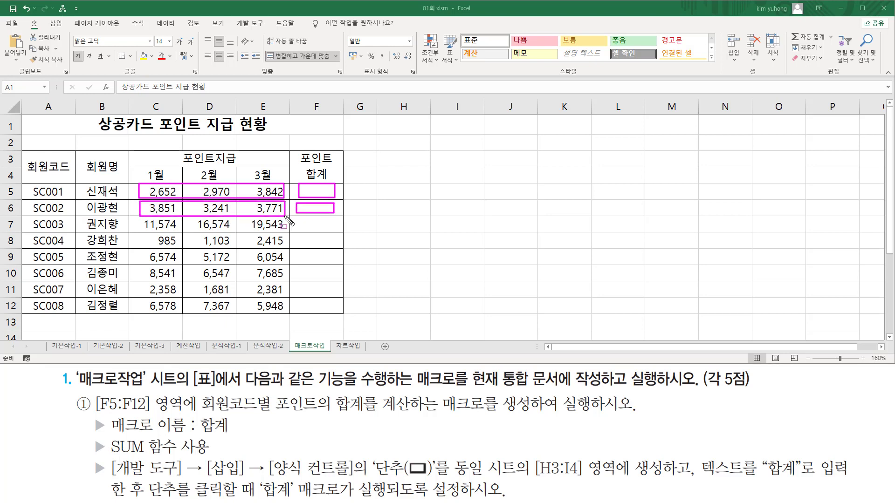
{"action": "key", "text": "Escape"}
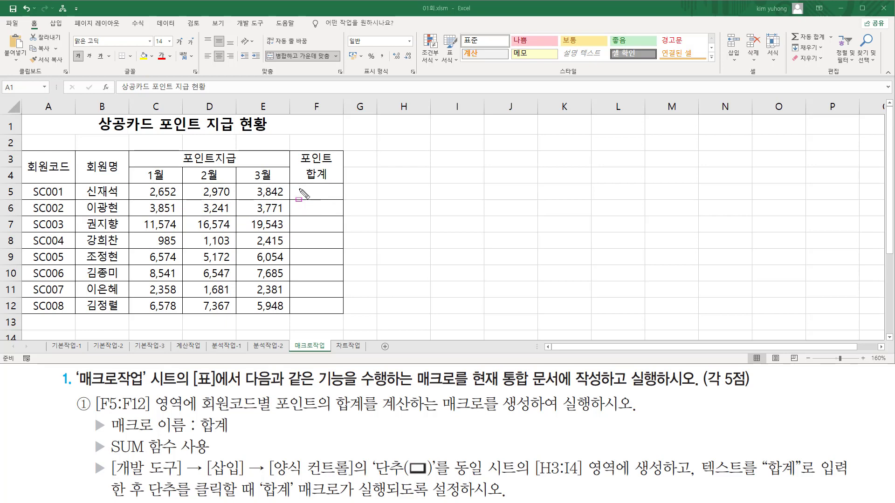
{"action": "left_click_drag", "start_coordinate": [298, 185], "coordinate": [338, 199]}
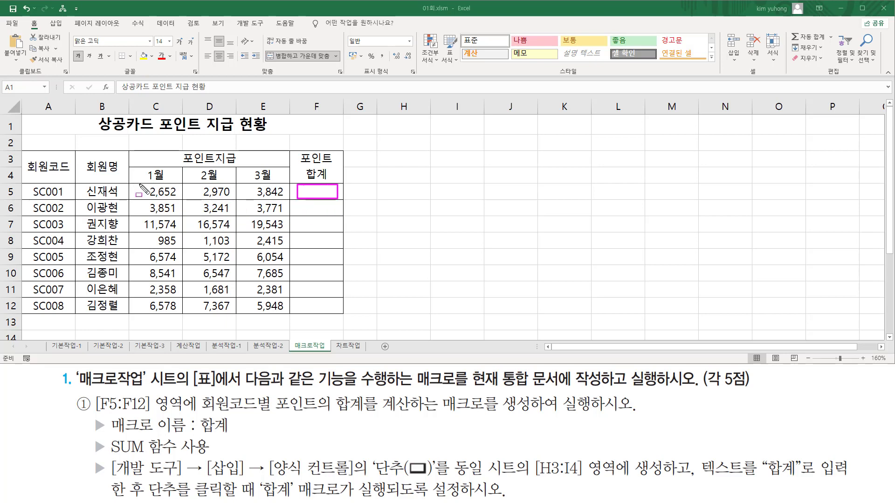
{"action": "mouse_move", "coordinate": [141, 185]}
{"action": "left_mouse_down"}
{"action": "mouse_move", "coordinate": [291, 205]}
{"action": "mouse_move", "coordinate": [240, 204]}
{"action": "mouse_move", "coordinate": [283, 199]}
{"action": "left_mouse_up"}
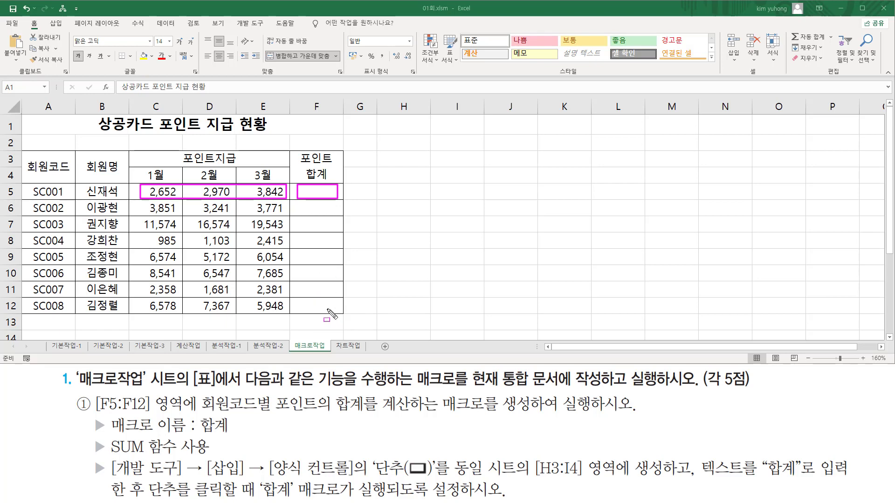
{"action": "key", "text": "Escape"}
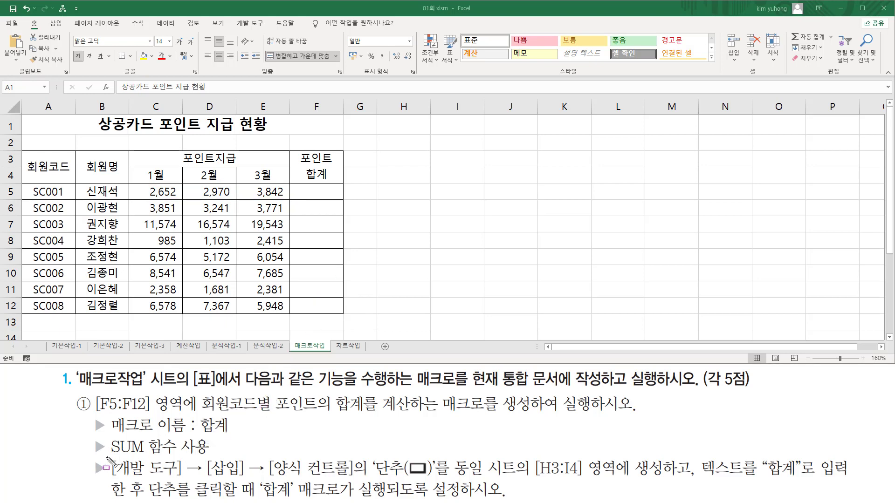
{"action": "mouse_move", "coordinate": [107, 456]}
{"action": "left_mouse_down"}
{"action": "mouse_move", "coordinate": [188, 479]}
{"action": "mouse_move", "coordinate": [581, 475]}
{"action": "mouse_move", "coordinate": [665, 485]}
{"action": "mouse_move", "coordinate": [665, 460]}
{"action": "left_mouse_up"}
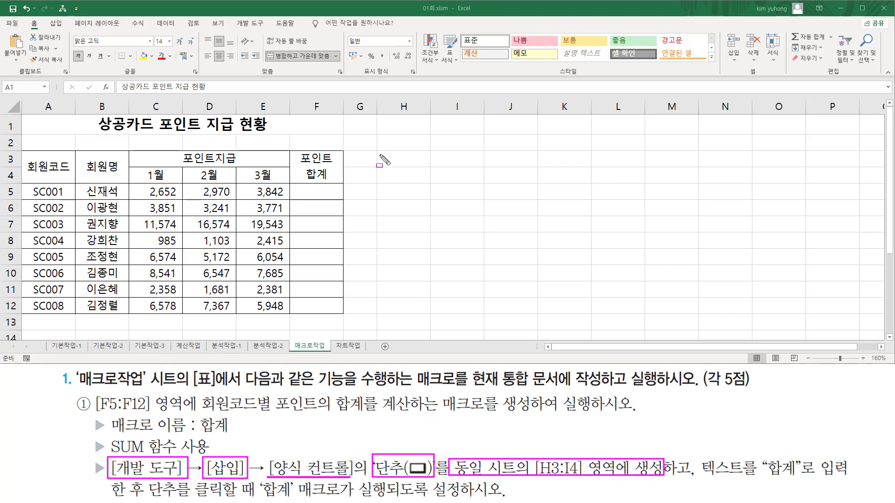
{"action": "mouse_move", "coordinate": [378, 152]}
{"action": "left_mouse_down"}
{"action": "mouse_move", "coordinate": [434, 183]}
{"action": "mouse_move", "coordinate": [480, 193]}
{"action": "mouse_move", "coordinate": [483, 185]}
{"action": "left_mouse_up"}
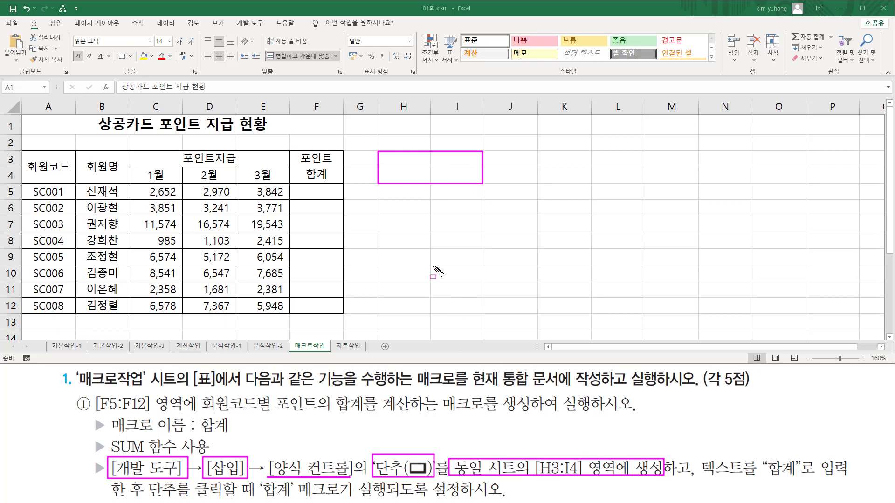
{"action": "mouse_move", "coordinate": [701, 477]}
{"action": "left_mouse_down"}
{"action": "mouse_move", "coordinate": [786, 474]}
{"action": "mouse_move", "coordinate": [798, 483]}
{"action": "left_mouse_up"}
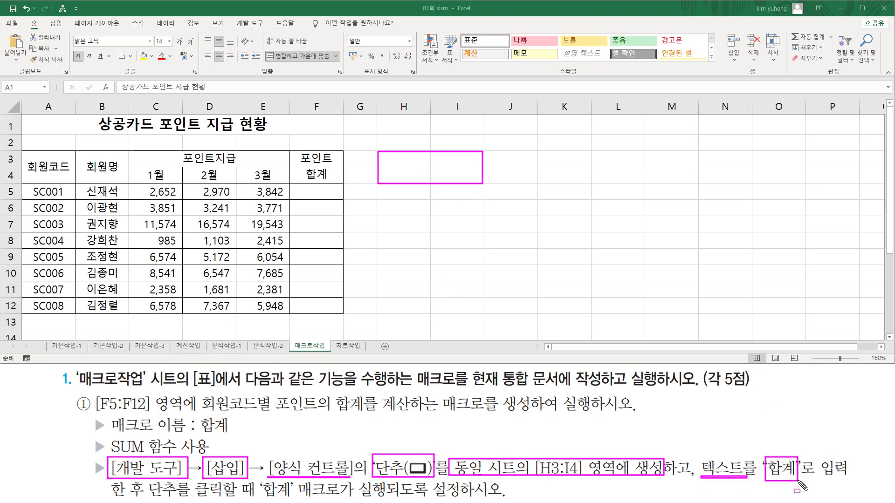
{"action": "left_click_drag", "start_coordinate": [145, 497], "coordinate": [505, 499]}
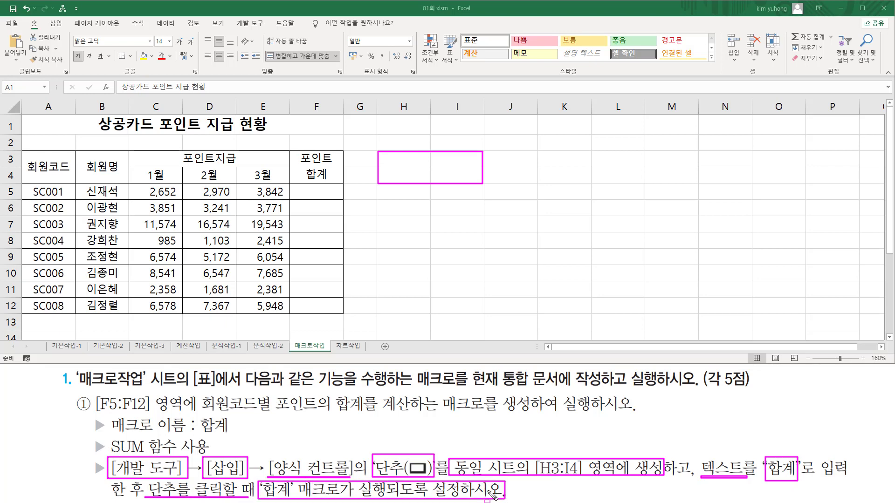
{"action": "key", "text": "Escape"}
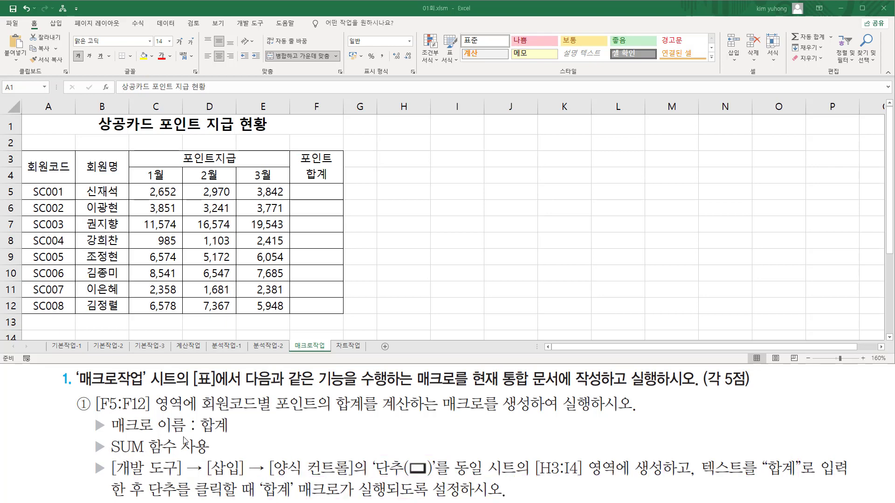
{"action": "left_click_drag", "start_coordinate": [110, 454], "coordinate": [183, 479]}
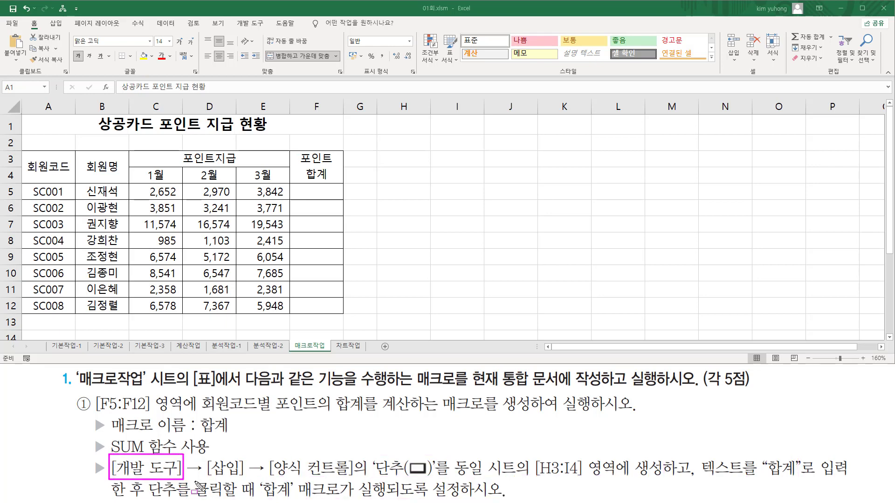
{"action": "left_click_drag", "start_coordinate": [235, 17], "coordinate": [266, 31]}
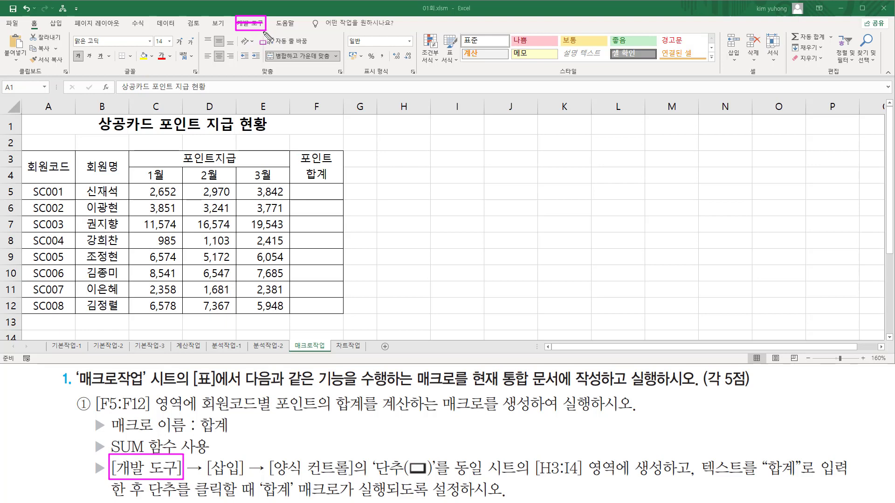
{"action": "key", "text": "Escape"}
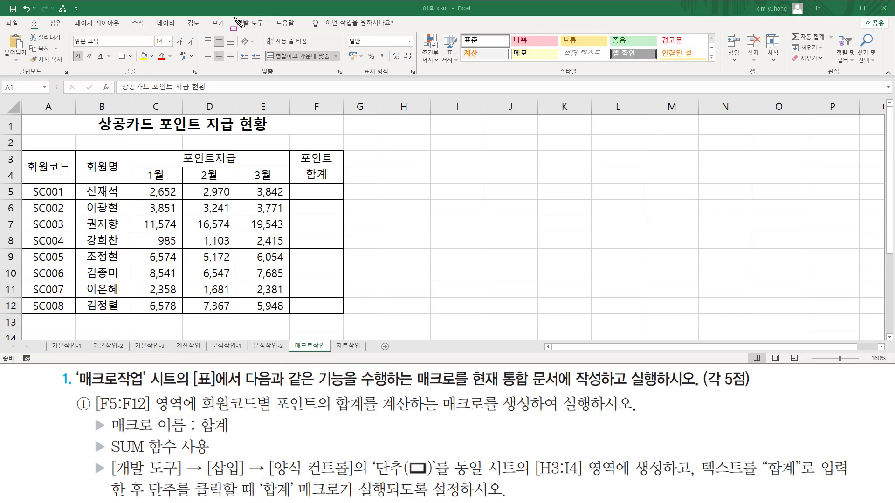
{"action": "left_click_drag", "start_coordinate": [234, 18], "coordinate": [267, 29]}
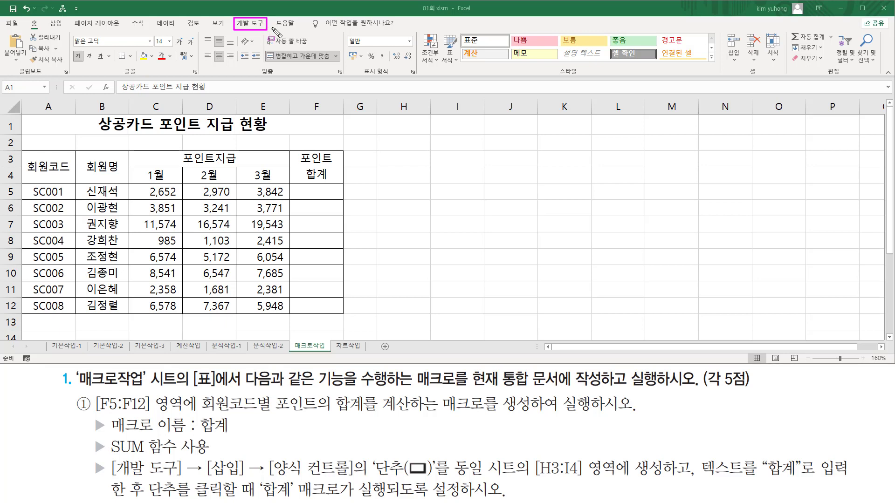
{"action": "left_click_drag", "start_coordinate": [250, 32], "coordinate": [256, 34]}
{"action": "key", "text": "Escape"}
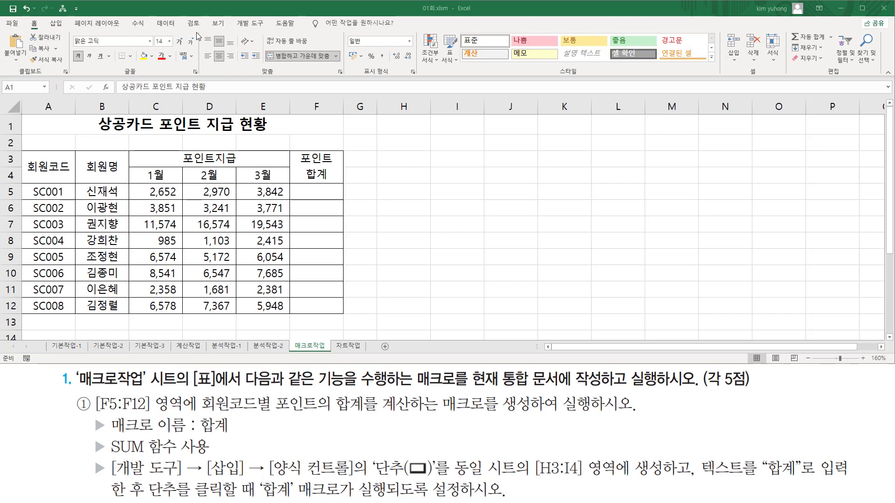
Step: Check in the Excel options' ribbon customization that the Developer (개발 도구) main tab is enabled, and confirm the options
{"action": "left_click", "coordinate": [11, 24]}
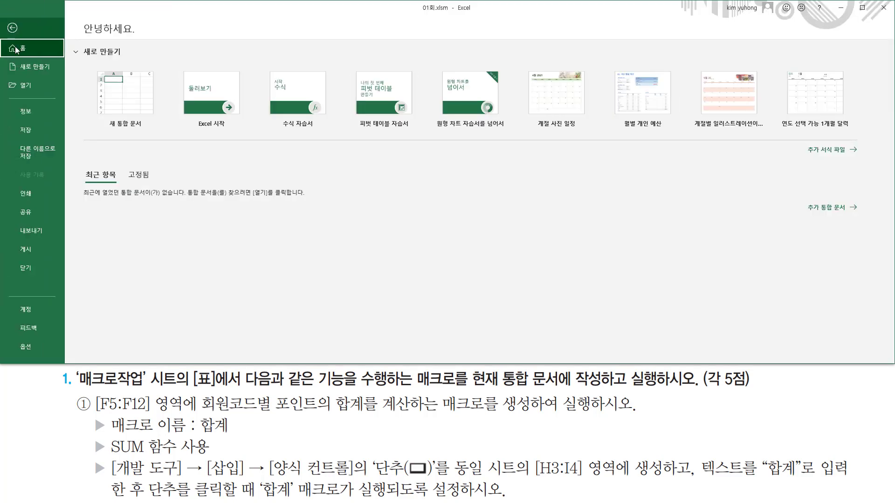
{"action": "left_click", "coordinate": [32, 347]}
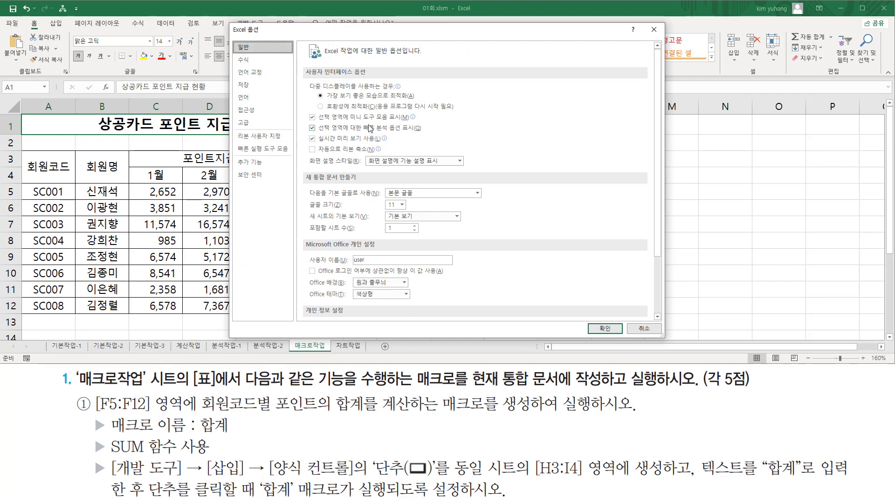
{"action": "left_click_drag", "start_coordinate": [235, 129], "coordinate": [289, 142]}
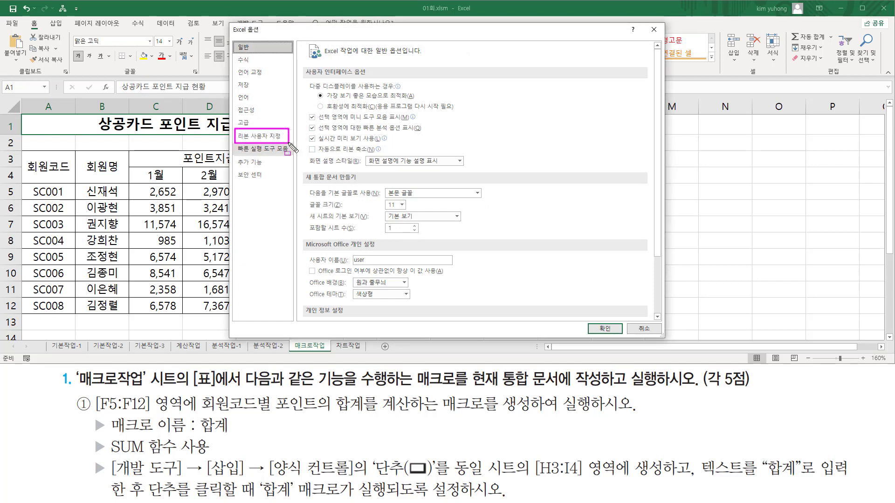
{"action": "left_click", "coordinate": [268, 138]}
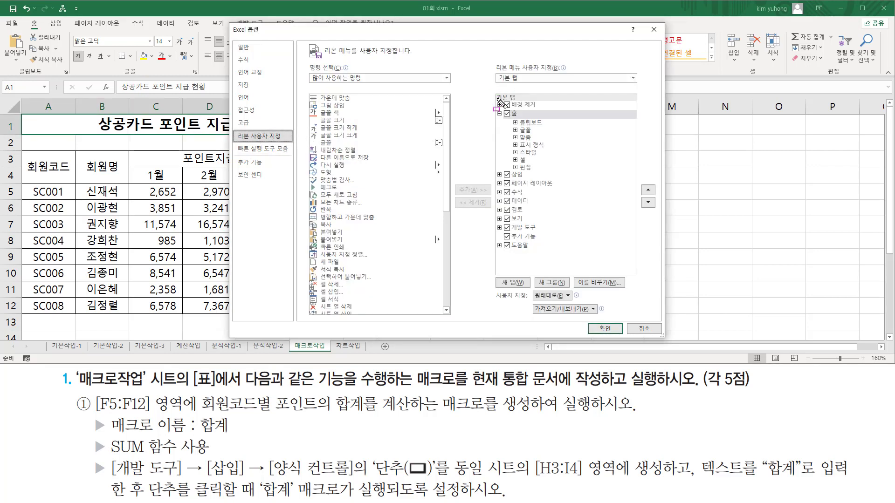
{"action": "mouse_move", "coordinate": [497, 99]}
{"action": "left_mouse_down"}
{"action": "mouse_move", "coordinate": [509, 243]}
{"action": "mouse_move", "coordinate": [569, 259]}
{"action": "left_mouse_up"}
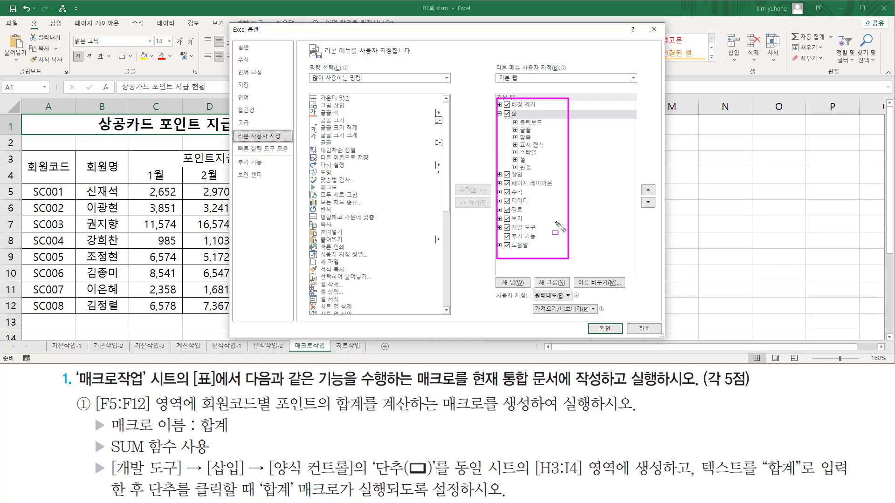
{"action": "mouse_move", "coordinate": [502, 222]}
{"action": "left_mouse_down"}
{"action": "mouse_move", "coordinate": [550, 234]}
{"action": "mouse_move", "coordinate": [514, 233]}
{"action": "left_mouse_up"}
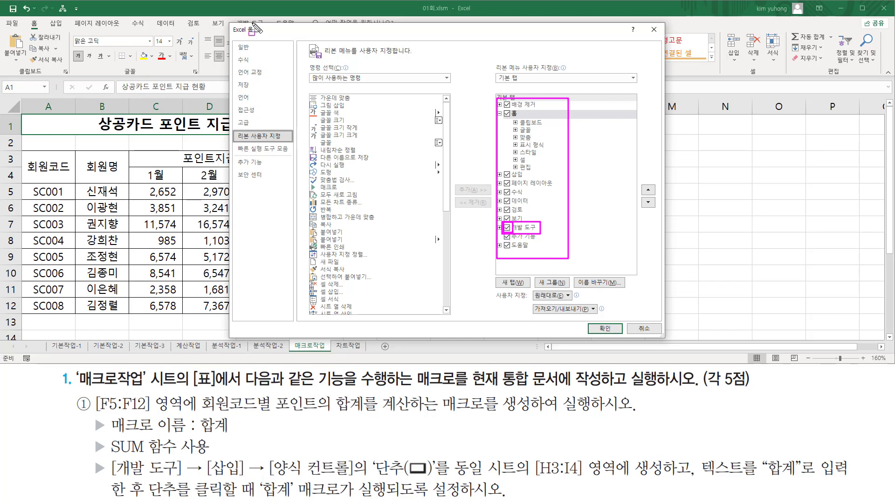
{"action": "left_click_drag", "start_coordinate": [262, 30], "coordinate": [269, 35]}
{"action": "left_click", "coordinate": [608, 330]}
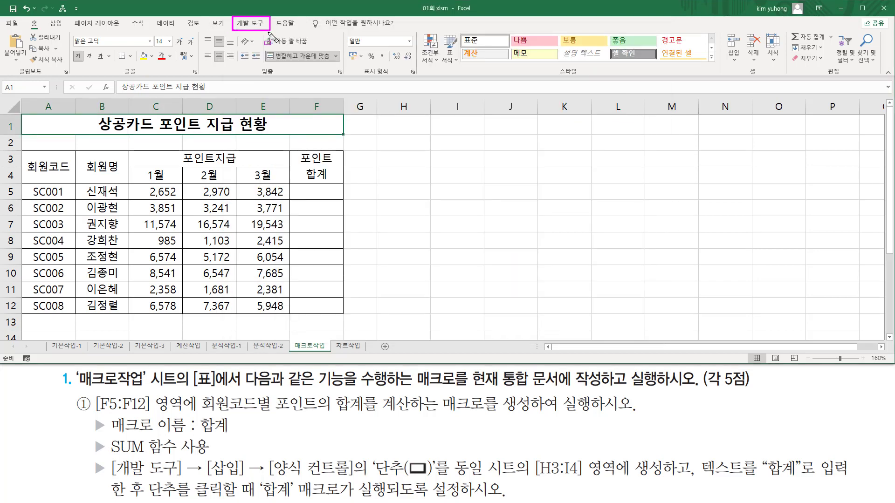
Step: Reopen the ribbon customization options, review the Developer (개발 도구) checkbox once more, and accept the dialog
{"action": "left_click", "coordinate": [14, 25]}
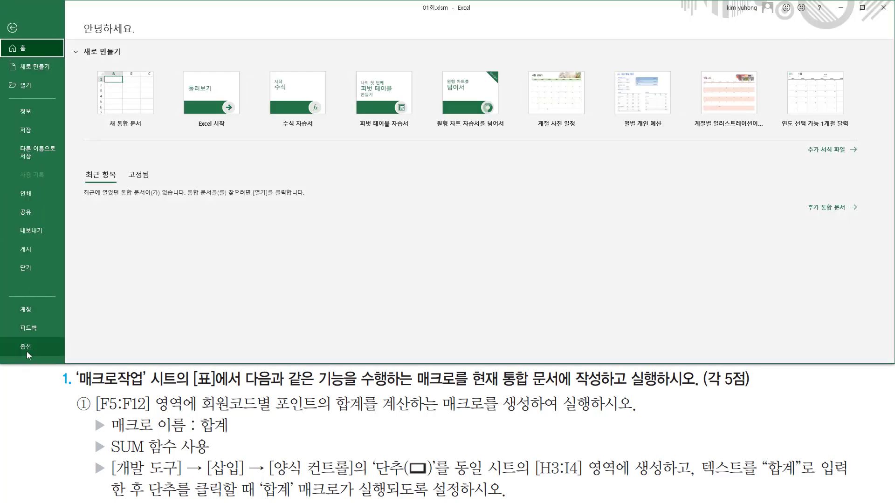
{"action": "left_click", "coordinate": [26, 351]}
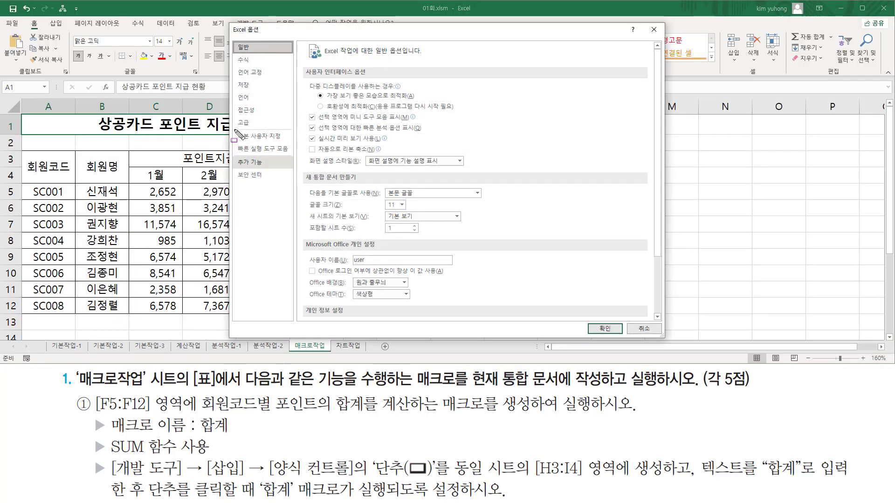
{"action": "left_click", "coordinate": [255, 137]}
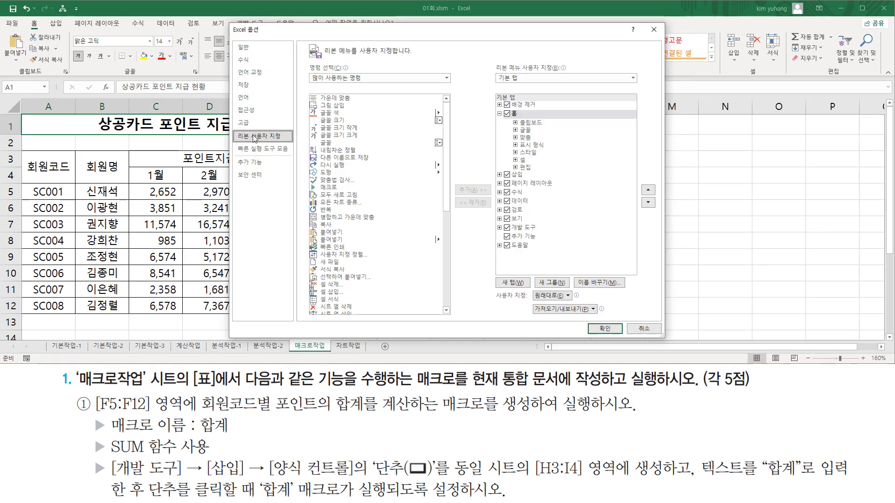
{"action": "left_click_drag", "start_coordinate": [499, 222], "coordinate": [538, 233]}
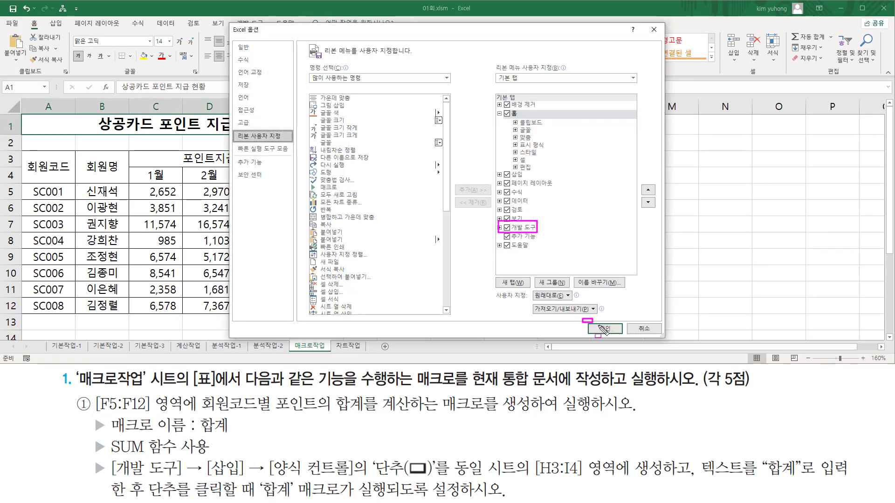
{"action": "left_click_drag", "start_coordinate": [583, 319], "coordinate": [619, 335]}
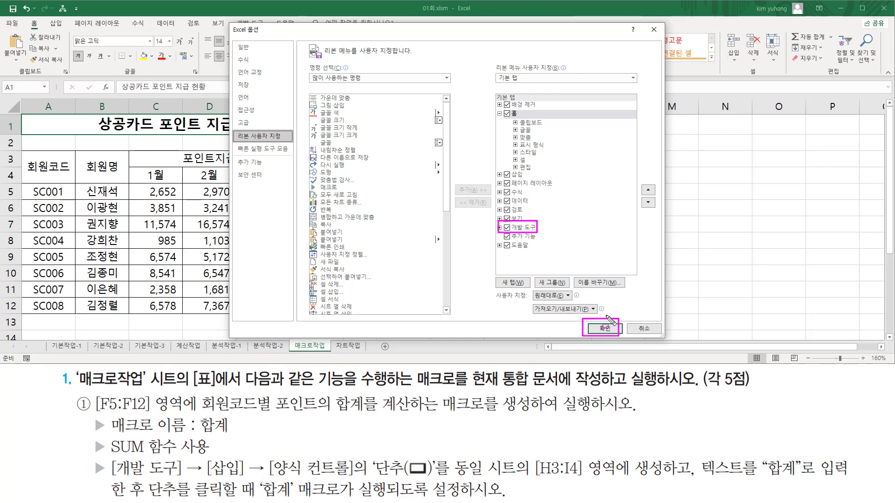
{"action": "left_click", "coordinate": [605, 328]}
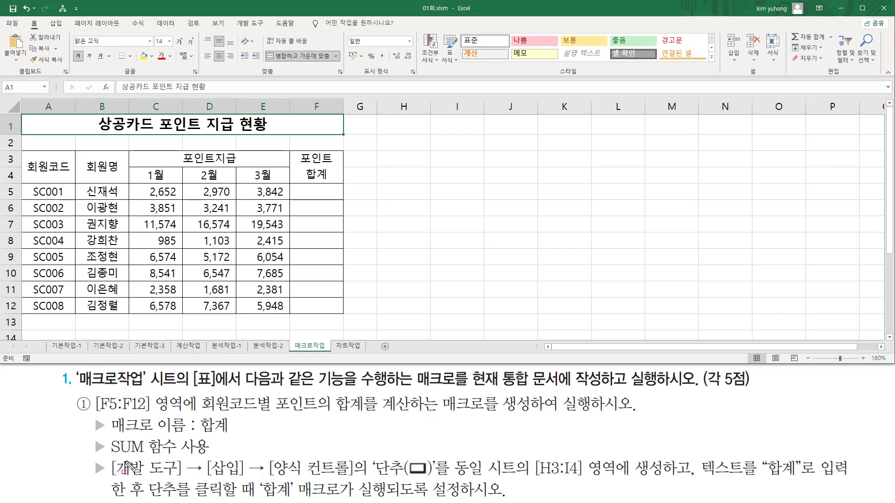
Step: Examine the form controls (양식 컨트롤) and ActiveX controls available among the developer tools, locating the form-control button
{"action": "left_click_drag", "start_coordinate": [368, 453], "coordinate": [441, 481]}
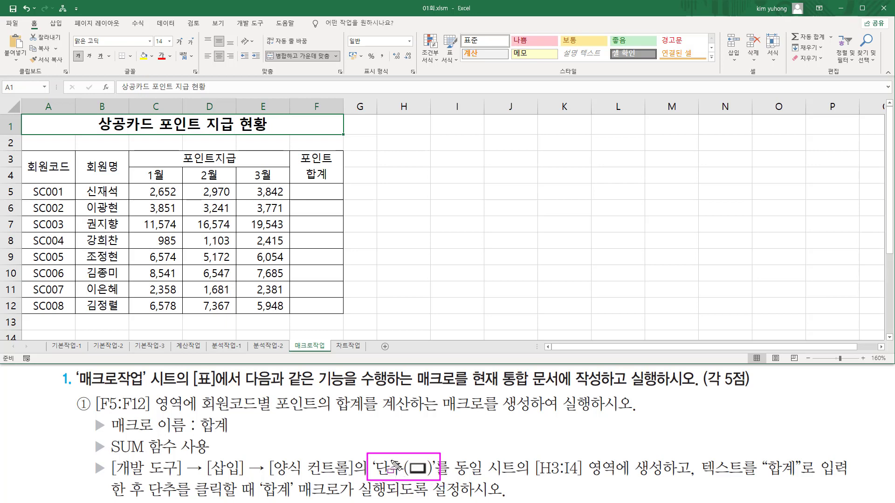
{"action": "key", "text": "Escape"}
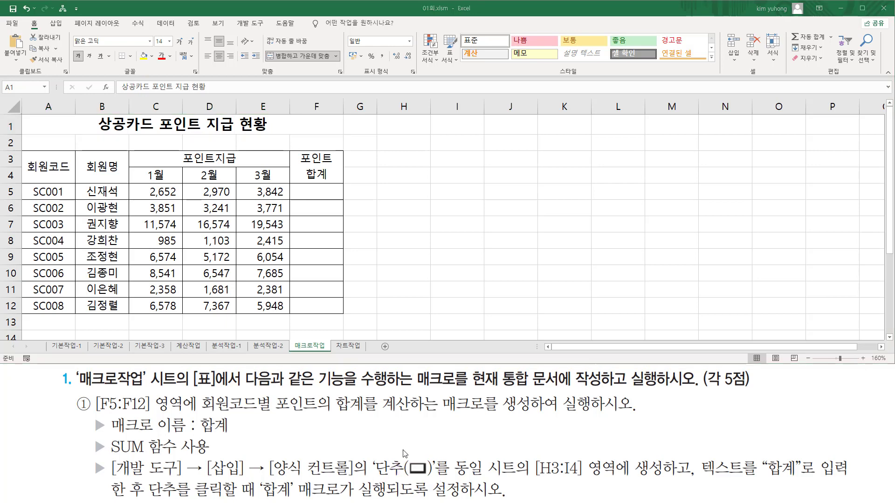
{"action": "left_click", "coordinate": [251, 23]}
{"action": "mouse_move", "coordinate": [235, 16]}
{"action": "left_mouse_down"}
{"action": "mouse_move", "coordinate": [240, 27]}
{"action": "mouse_move", "coordinate": [271, 29]}
{"action": "left_mouse_up"}
{"action": "left_click_drag", "start_coordinate": [182, 30], "coordinate": [197, 56]}
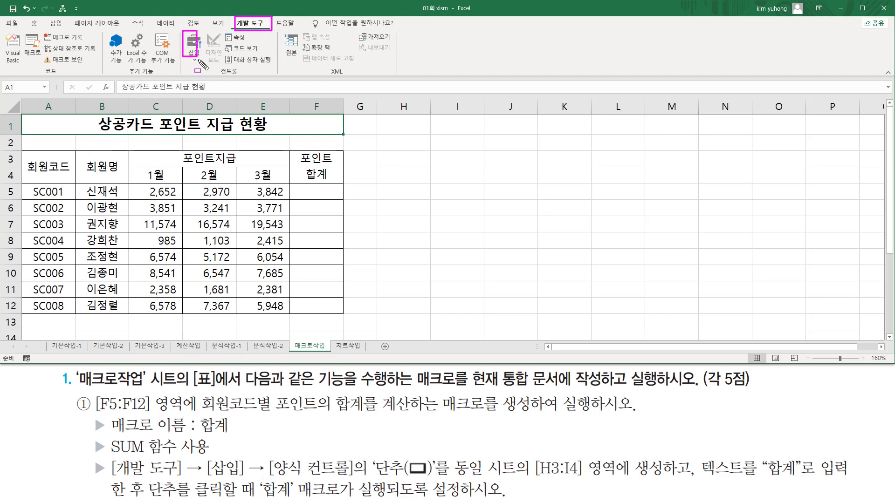
{"action": "key", "text": "Escape"}
{"action": "left_click", "coordinate": [195, 59]}
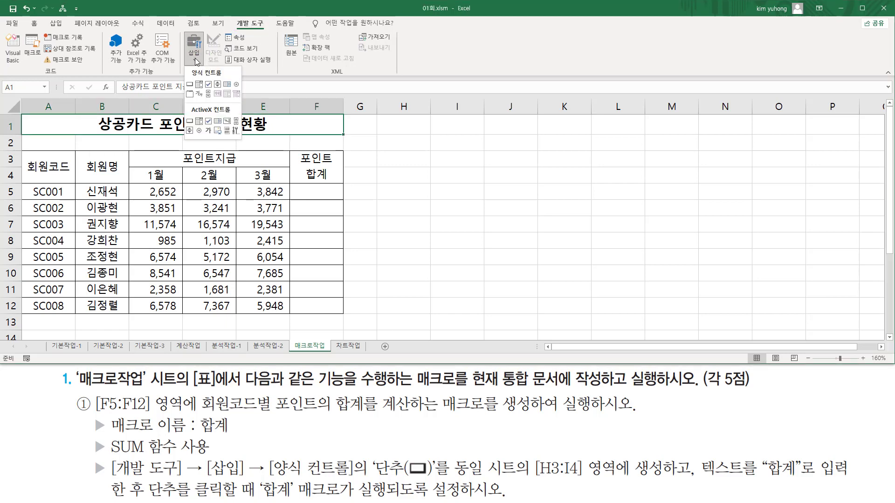
{"action": "mouse_move", "coordinate": [184, 65]}
{"action": "left_mouse_down"}
{"action": "mouse_move", "coordinate": [209, 100]}
{"action": "mouse_move", "coordinate": [240, 100]}
{"action": "left_mouse_up"}
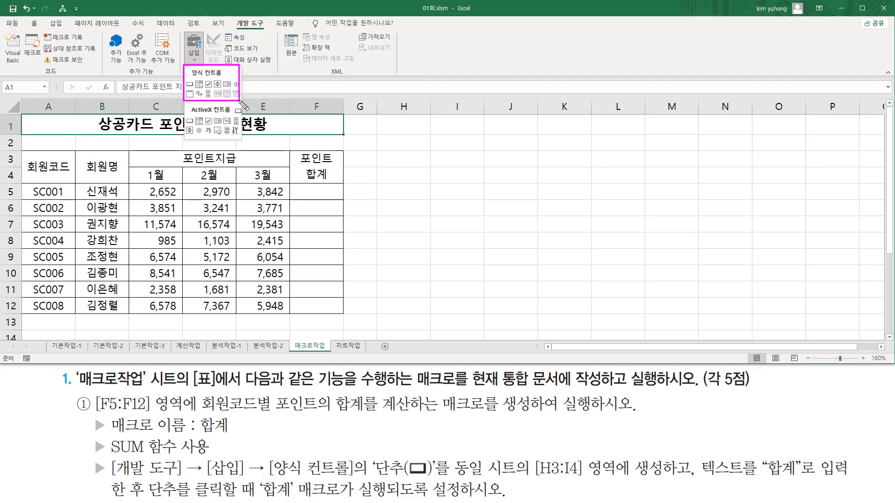
{"action": "left_click_drag", "start_coordinate": [183, 102], "coordinate": [242, 139]}
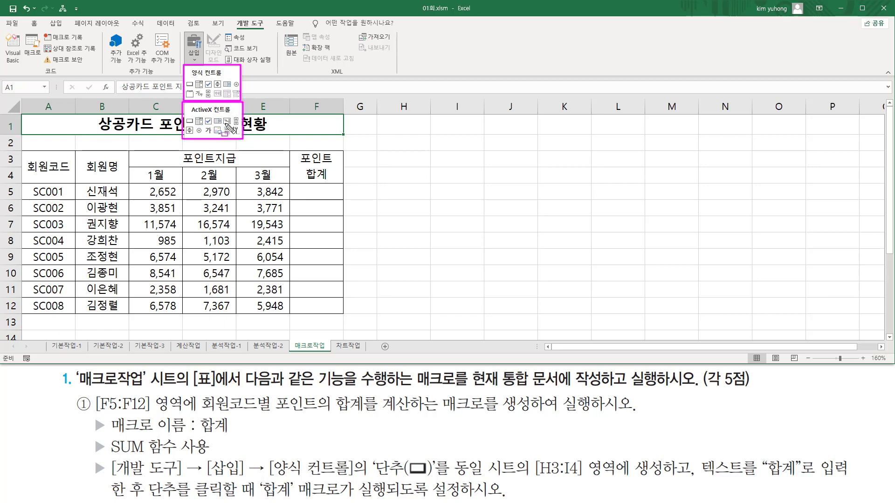
{"action": "mouse_move", "coordinate": [186, 78]}
{"action": "left_mouse_down"}
{"action": "mouse_move", "coordinate": [228, 78]}
{"action": "mouse_move", "coordinate": [195, 89]}
{"action": "left_mouse_up"}
{"action": "key", "text": "Escape"}
{"action": "left_click", "coordinate": [195, 61]}
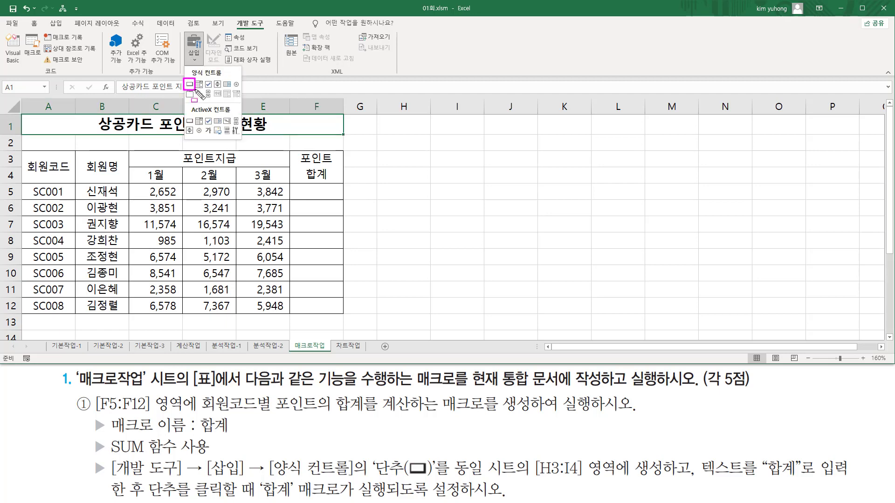
{"action": "key", "text": "Escape"}
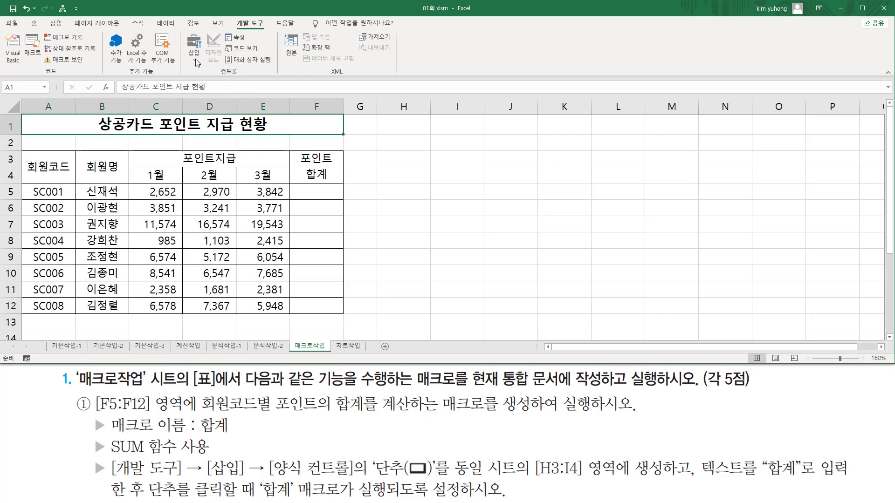
Step: Insert a form-control button (단추) covering cells H3:I4
{"action": "left_click", "coordinate": [195, 59]}
{"action": "left_click", "coordinate": [190, 85]}
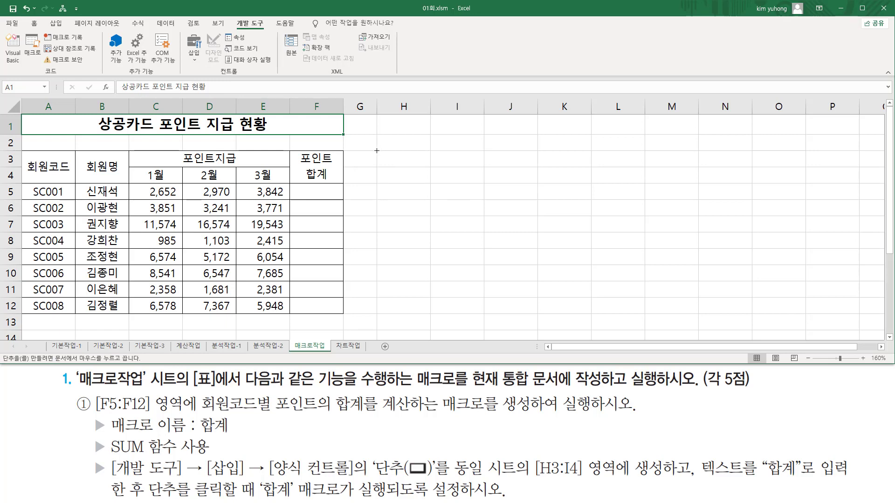
{"action": "left_click_drag", "start_coordinate": [377, 151], "coordinate": [479, 182]}
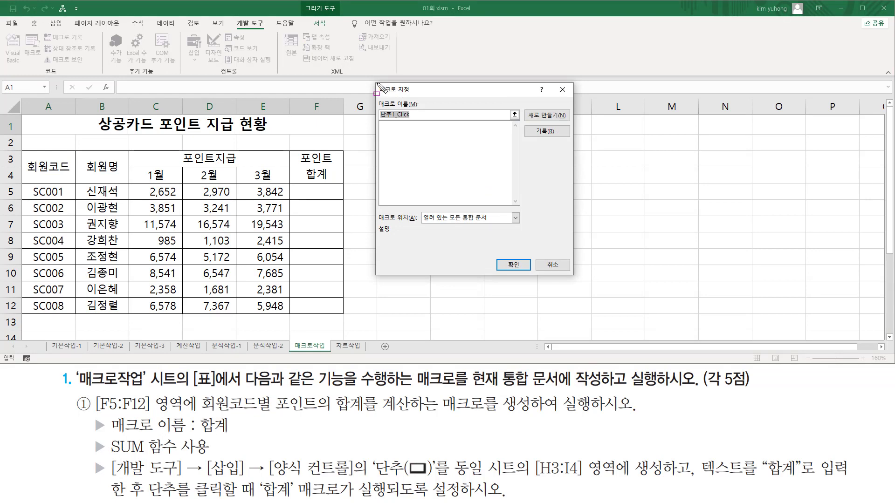
Step: Name the macro assigned to the button 합계 and choose to record it
{"action": "mouse_move", "coordinate": [378, 87]}
{"action": "left_mouse_down"}
{"action": "mouse_move", "coordinate": [417, 104]}
{"action": "mouse_move", "coordinate": [489, 170]}
{"action": "mouse_move", "coordinate": [580, 280]}
{"action": "left_mouse_up"}
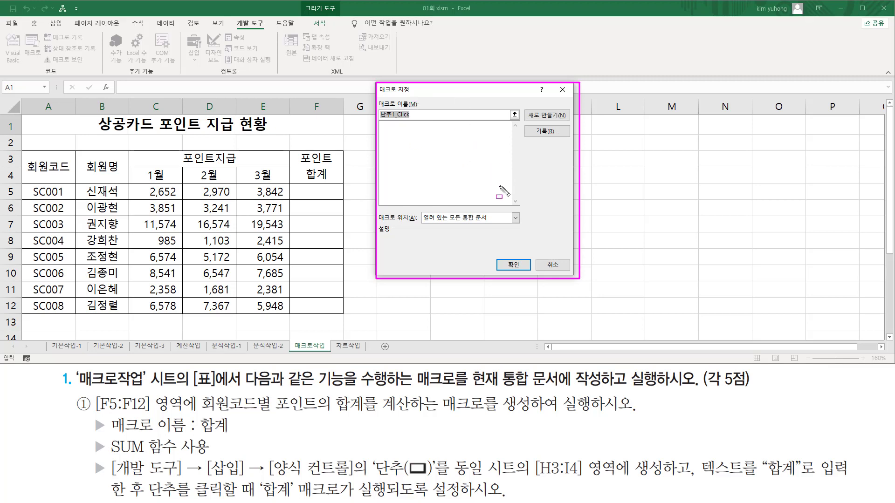
{"action": "left_click_drag", "start_coordinate": [269, 476], "coordinate": [434, 479]}
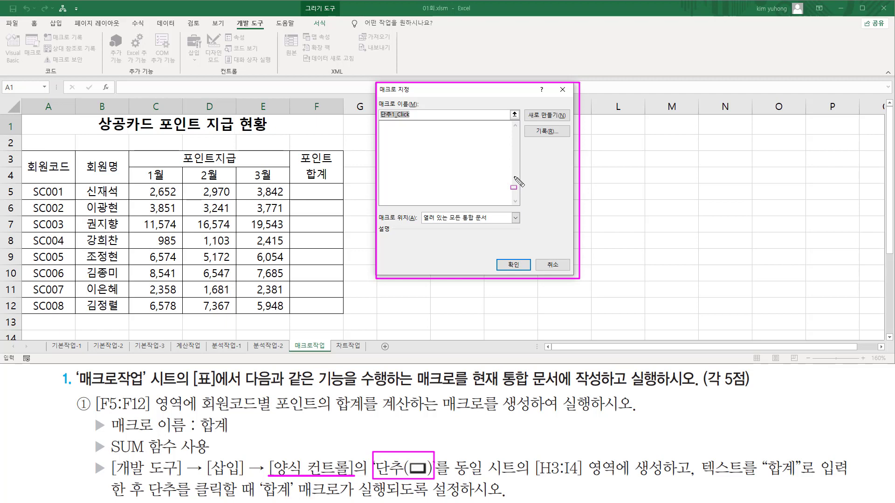
{"action": "left_click_drag", "start_coordinate": [378, 96], "coordinate": [424, 122]}
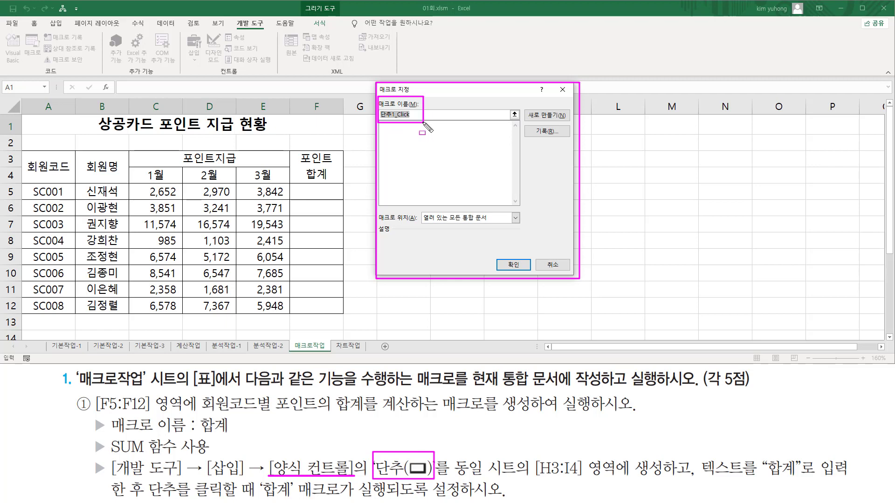
{"action": "key", "text": "Escape"}
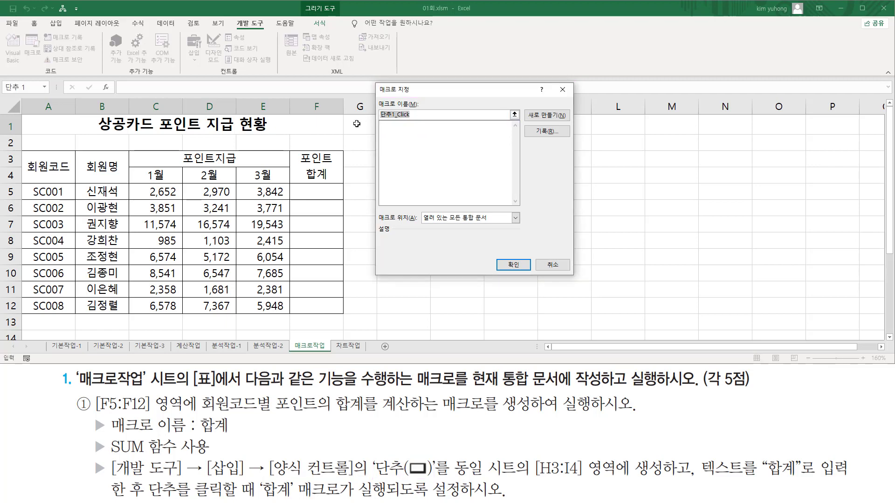
{"action": "key", "text": "BackSpace"}
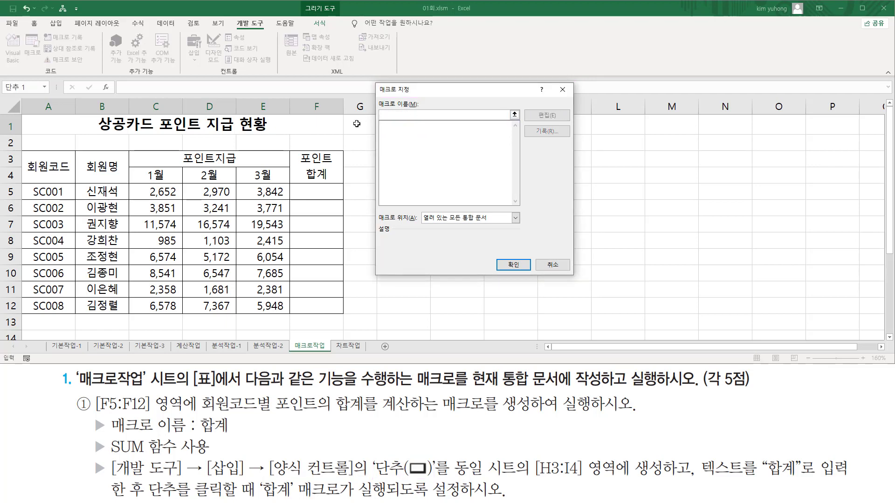
{"action": "type", "text": "합계"}
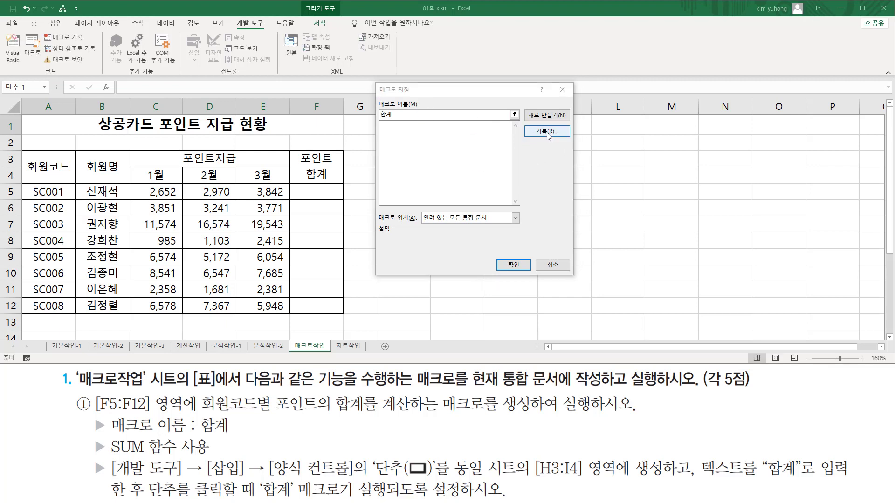
{"action": "left_click", "coordinate": [546, 131]}
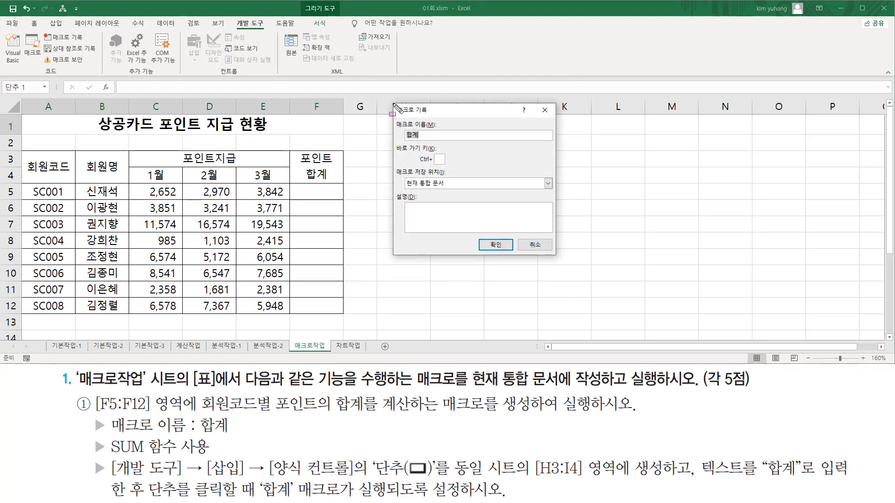
Step: Start recording the 합계 macro with the current workbook (현재 통합 문서) as its storage location
{"action": "left_click_drag", "start_coordinate": [393, 103], "coordinate": [559, 264]}
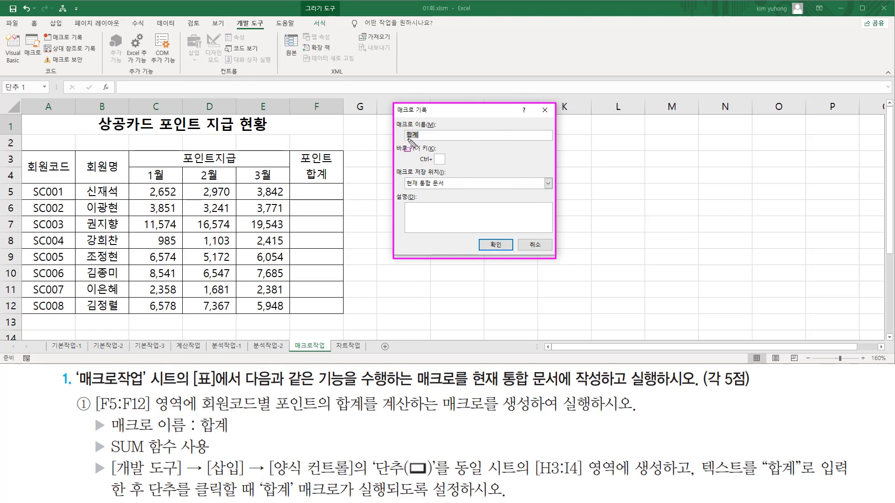
{"action": "left_click_drag", "start_coordinate": [403, 131], "coordinate": [422, 139]}
{"action": "key", "text": "Escape"}
{"action": "left_click", "coordinate": [429, 136]}
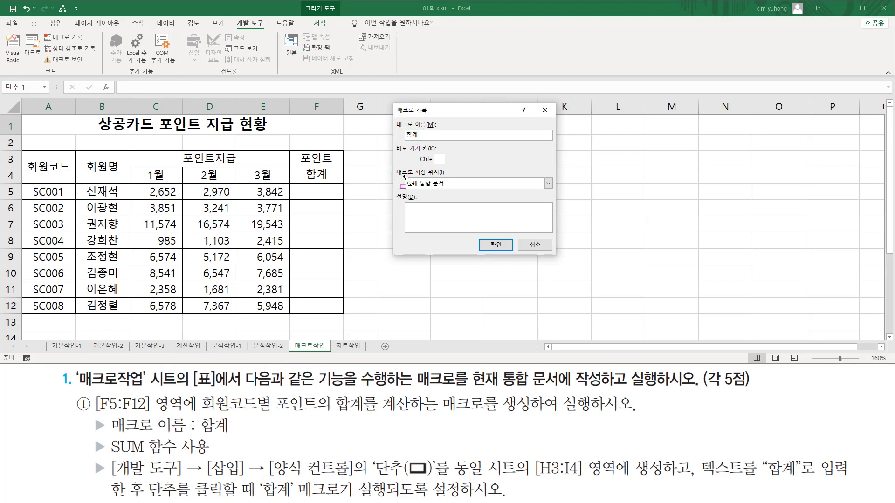
{"action": "mouse_move", "coordinate": [394, 166]}
{"action": "left_mouse_down"}
{"action": "mouse_move", "coordinate": [455, 194]}
{"action": "mouse_move", "coordinate": [446, 187]}
{"action": "left_mouse_up"}
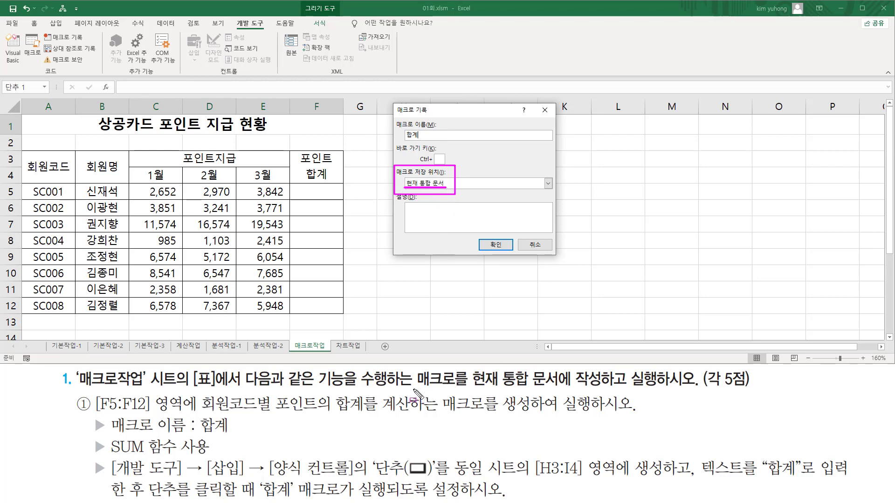
{"action": "mouse_move", "coordinate": [237, 388]}
{"action": "left_mouse_down"}
{"action": "mouse_move", "coordinate": [517, 389]}
{"action": "mouse_move", "coordinate": [541, 369]}
{"action": "mouse_move", "coordinate": [565, 390]}
{"action": "mouse_move", "coordinate": [678, 388]}
{"action": "left_mouse_up"}
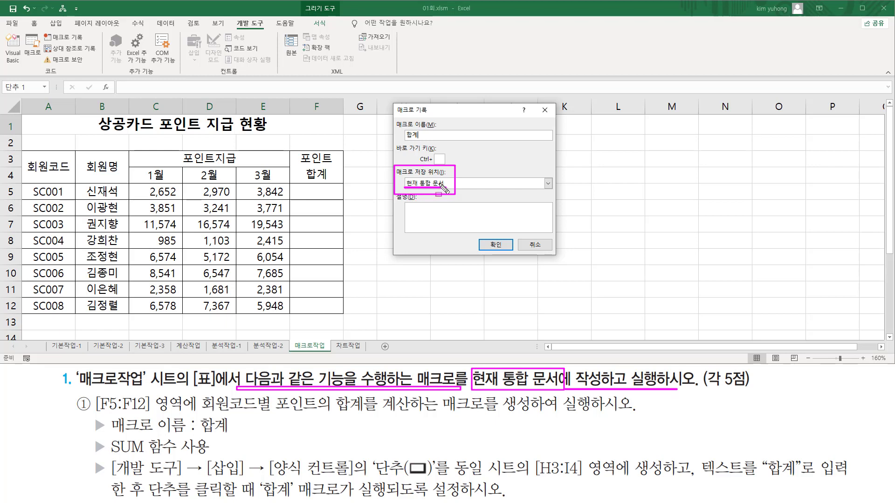
{"action": "left_click_drag", "start_coordinate": [480, 236], "coordinate": [512, 256]}
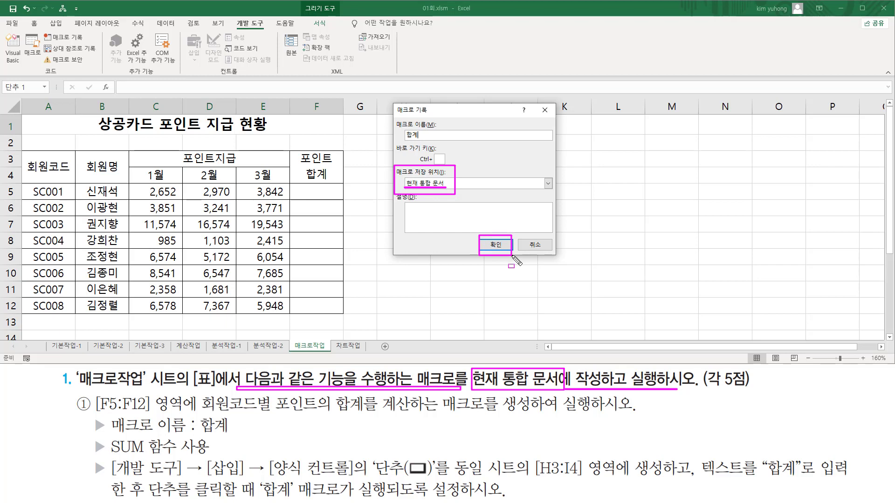
{"action": "key", "text": "e"}
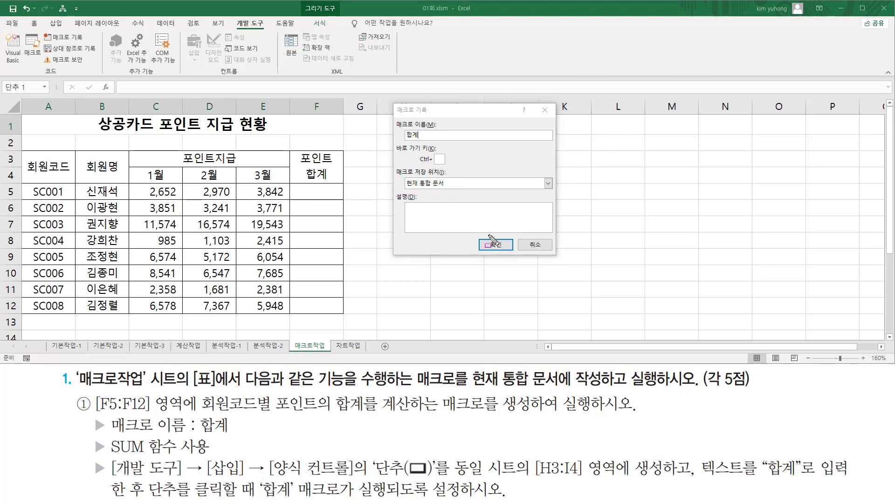
{"action": "left_click_drag", "start_coordinate": [488, 234], "coordinate": [504, 258]}
{"action": "left_click", "coordinate": [499, 246]}
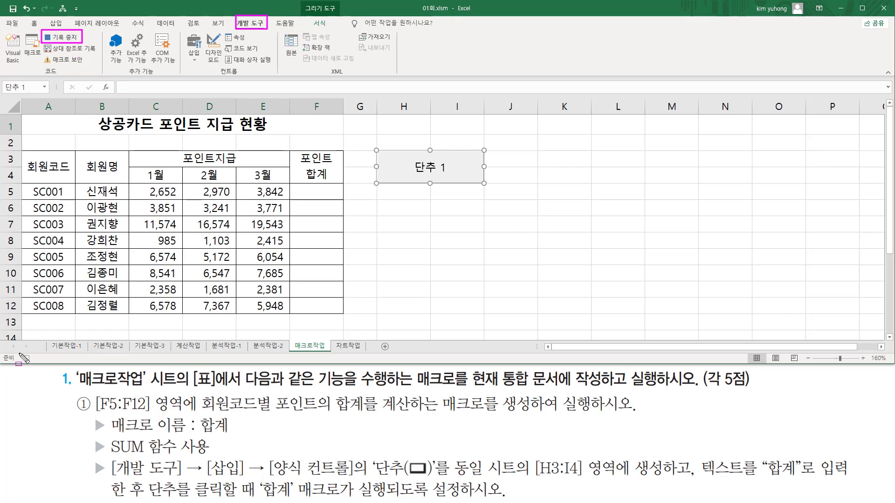
Step: Enter =SUM(C5:E5) in cell F5 to total the January to March points for member SC001
{"action": "left_click_drag", "start_coordinate": [20, 354], "coordinate": [35, 365]}
{"action": "left_click", "coordinate": [390, 214]}
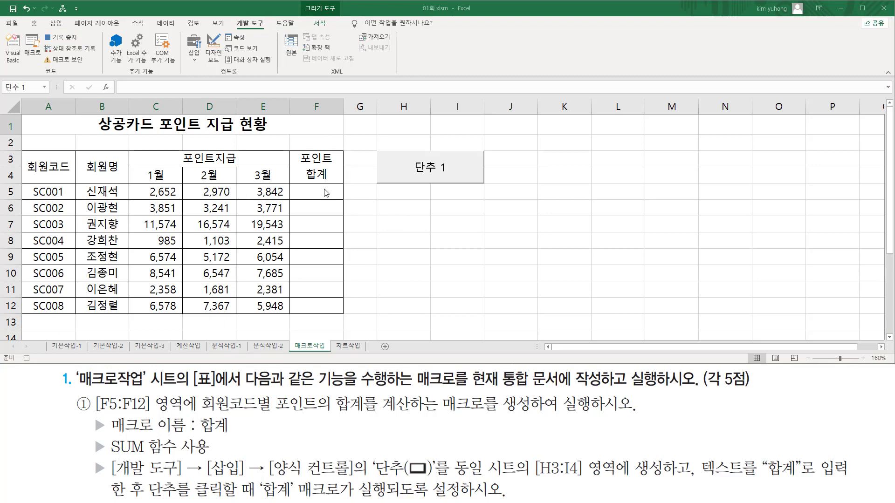
{"action": "left_click_drag", "start_coordinate": [296, 185], "coordinate": [338, 199]}
{"action": "key", "text": "Escape"}
{"action": "left_click", "coordinate": [316, 191]}
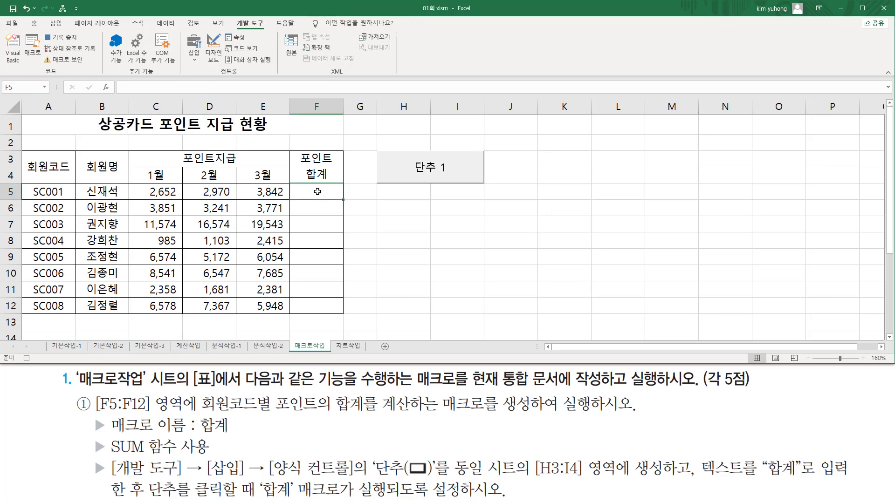
{"action": "type", "text": "="}
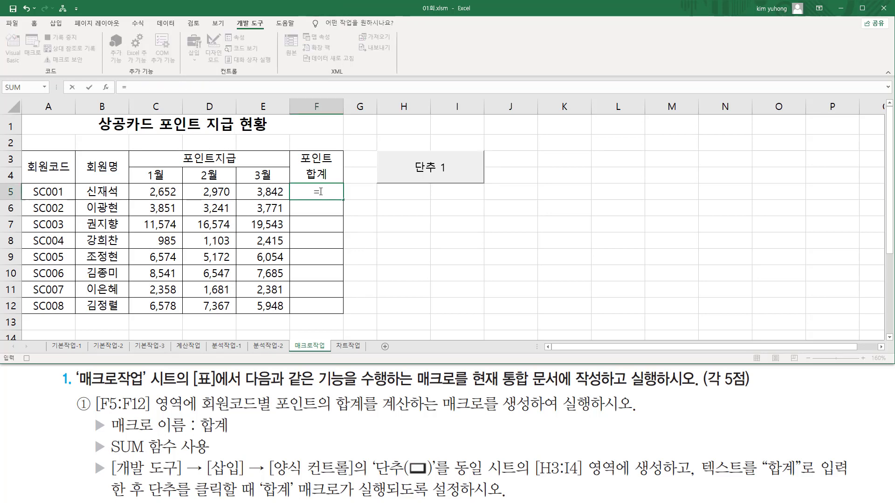
{"action": "type", "text": "sum"}
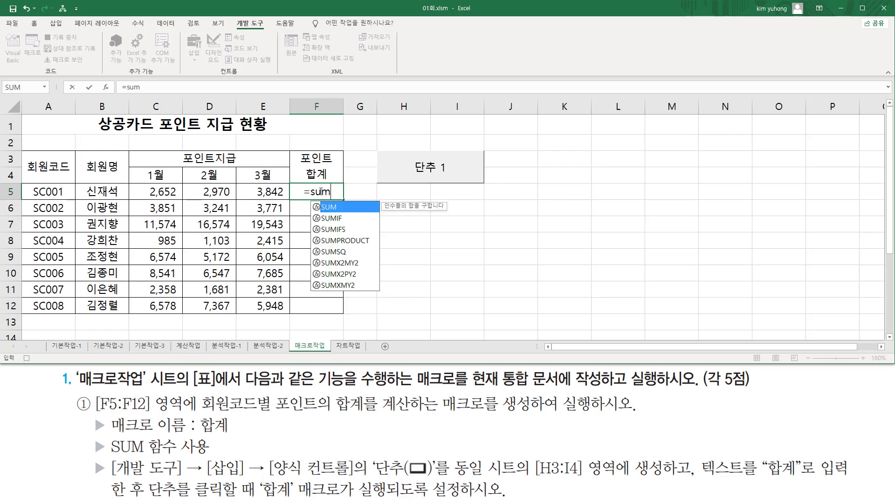
{"action": "type", "text": "("}
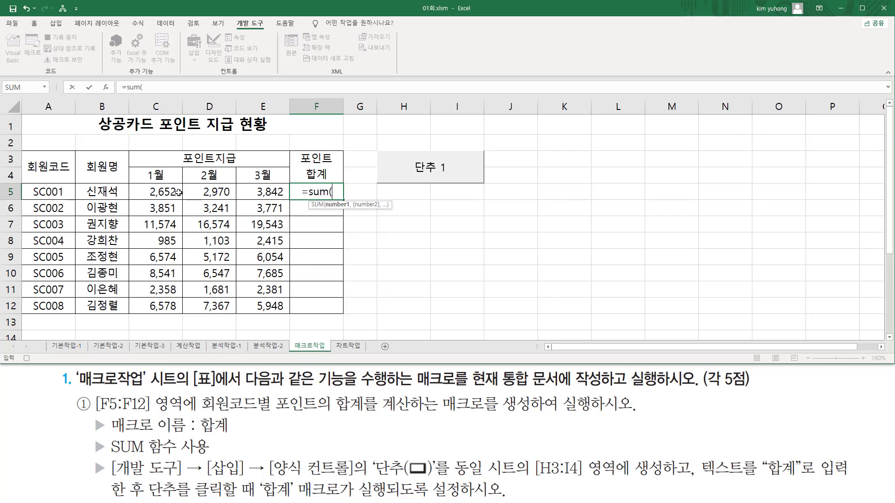
{"action": "left_click_drag", "start_coordinate": [178, 192], "coordinate": [252, 193]}
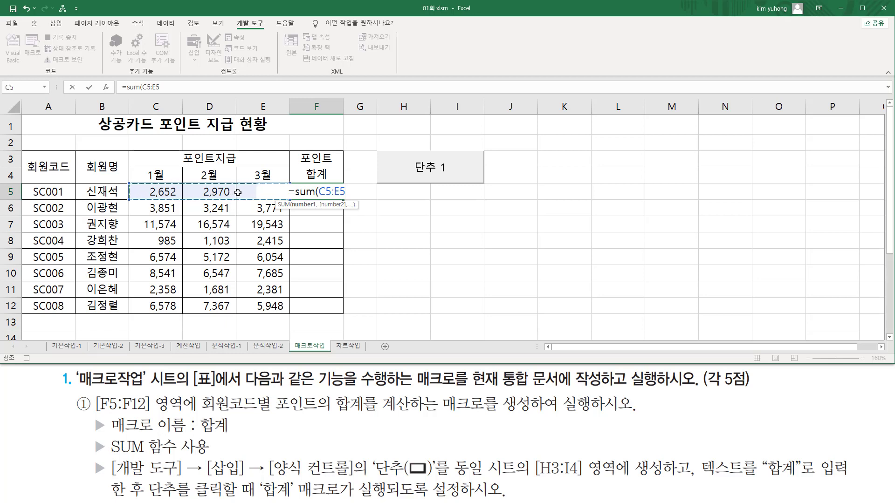
{"action": "type", "text": ")"}
{"action": "key", "text": "Return"}
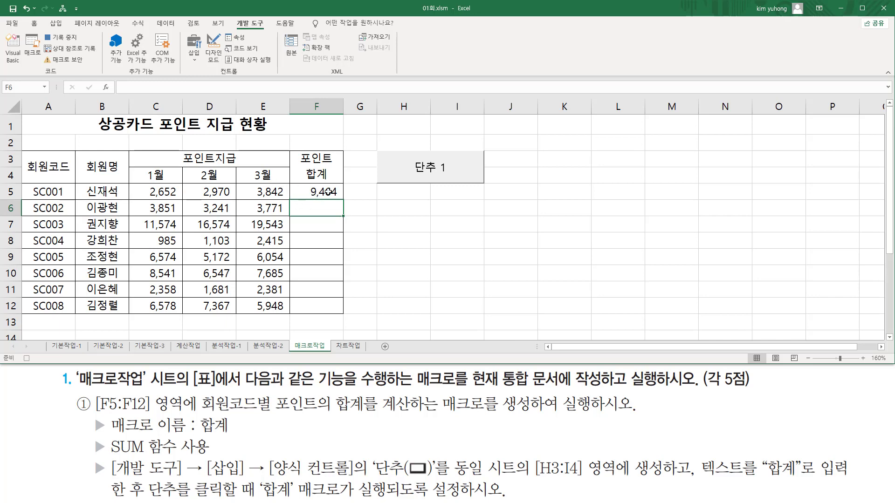
Step: Fill the F5 sum formula down through F12 and select the empty cell I1
{"action": "left_click", "coordinate": [328, 192]}
{"action": "left_click_drag", "start_coordinate": [345, 200], "coordinate": [337, 318]}
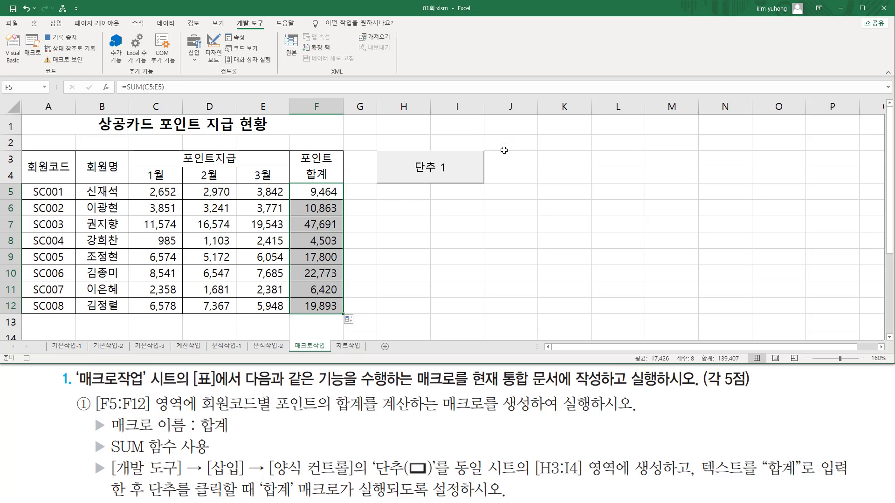
{"action": "left_click_drag", "start_coordinate": [395, 115], "coordinate": [730, 139]}
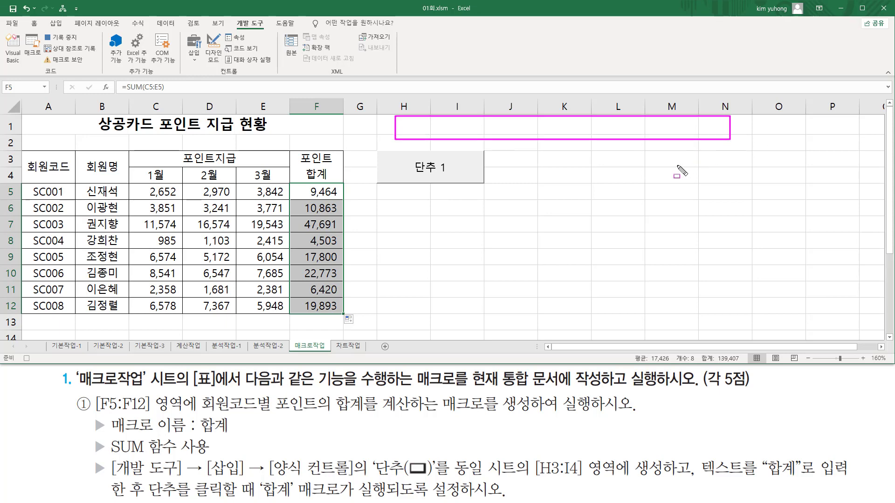
{"action": "key", "text": "Escape"}
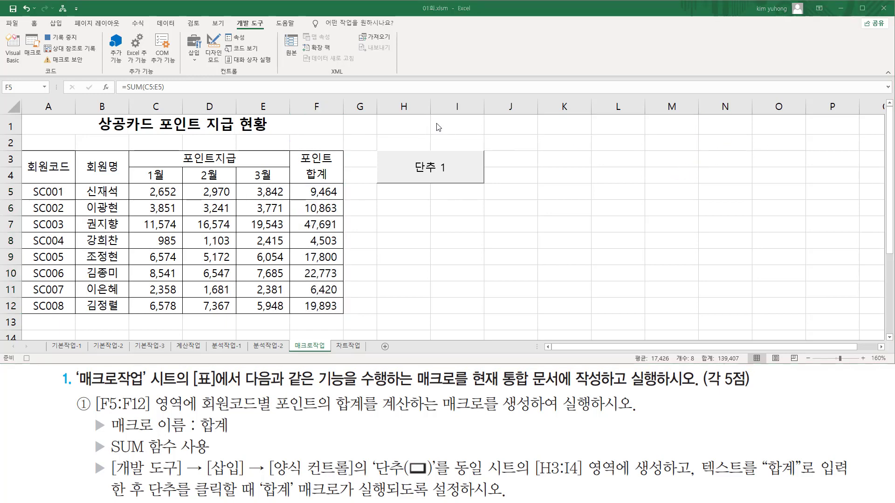
{"action": "left_click", "coordinate": [462, 124]}
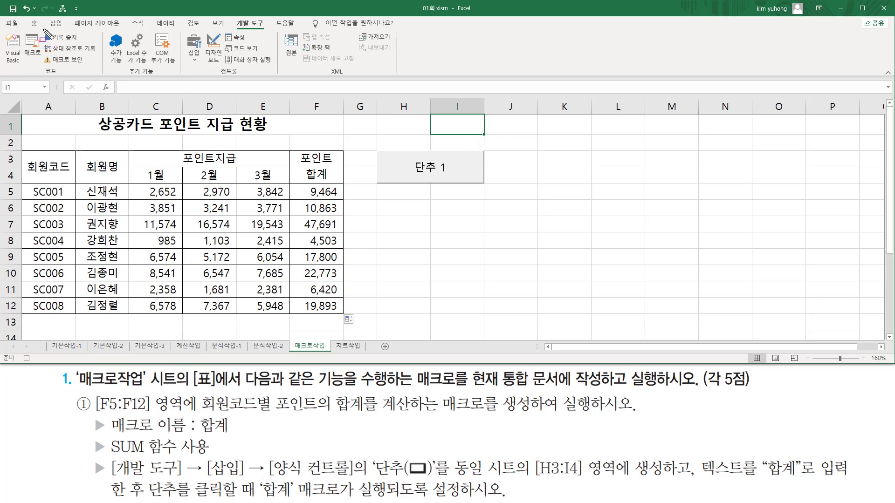
Step: Stop recording the 합계 macro
{"action": "left_click_drag", "start_coordinate": [40, 30], "coordinate": [85, 47]}
{"action": "left_click_drag", "start_coordinate": [16, 351], "coordinate": [40, 364]}
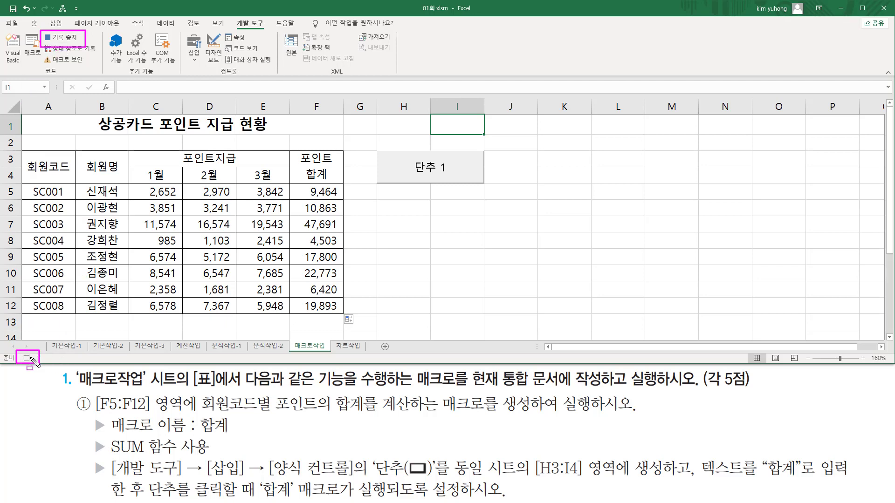
{"action": "key", "text": "Escape"}
{"action": "left_click", "coordinate": [27, 358]}
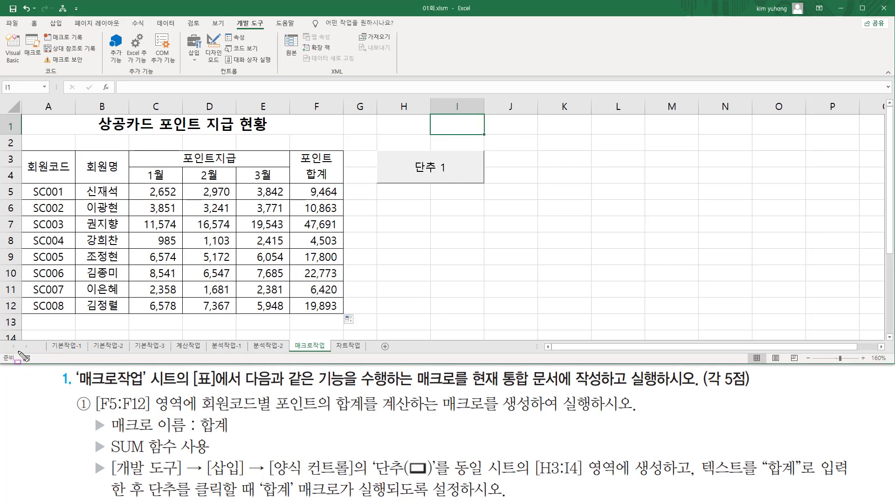
{"action": "left_click_drag", "start_coordinate": [18, 353], "coordinate": [34, 363]}
{"action": "left_click_drag", "start_coordinate": [42, 31], "coordinate": [87, 42]}
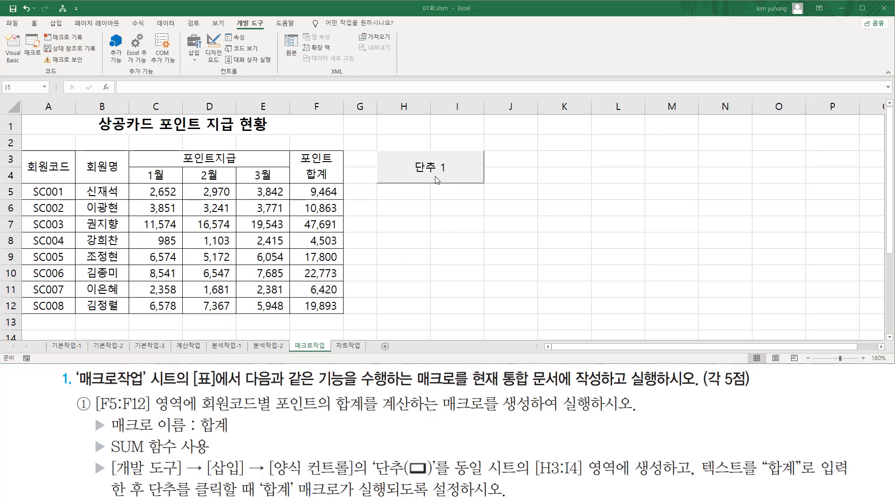
Step: Run the recorded 합계 macro twice using the button over H3:I4
{"action": "mouse_move", "coordinate": [407, 154]}
{"action": "left_mouse_down"}
{"action": "mouse_move", "coordinate": [429, 177]}
{"action": "mouse_move", "coordinate": [456, 179]}
{"action": "left_mouse_up"}
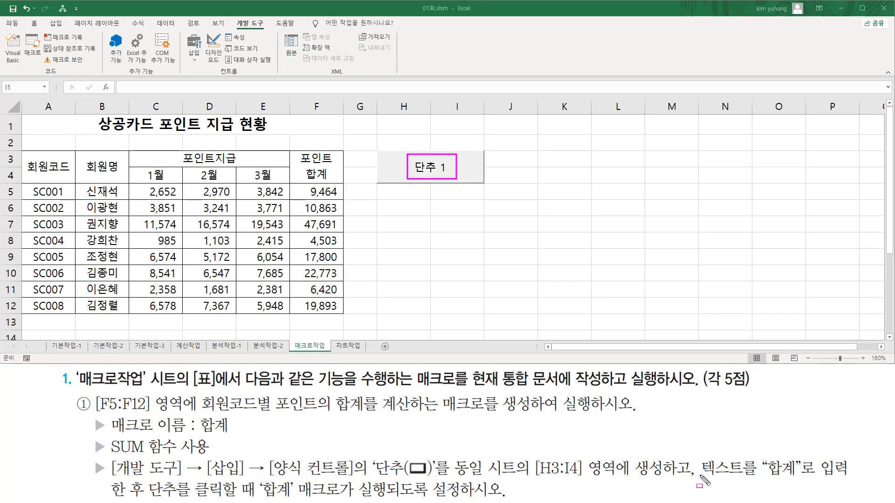
{"action": "mouse_move", "coordinate": [699, 478]}
{"action": "left_mouse_down"}
{"action": "mouse_move", "coordinate": [774, 466]}
{"action": "mouse_move", "coordinate": [798, 482]}
{"action": "left_mouse_up"}
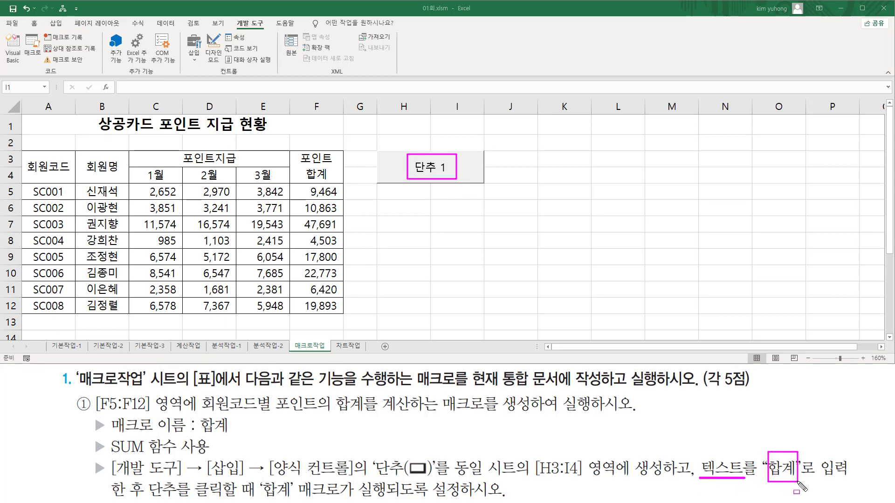
{"action": "key", "text": "Escape"}
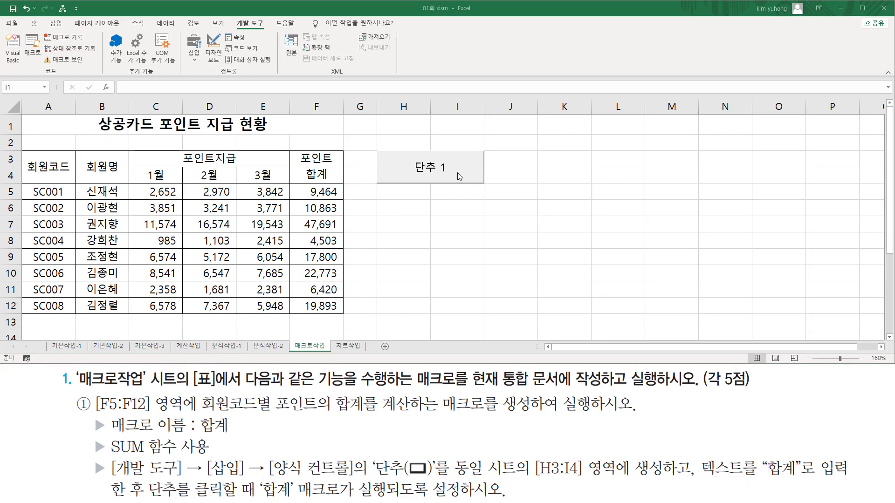
{"action": "left_click", "coordinate": [458, 167]}
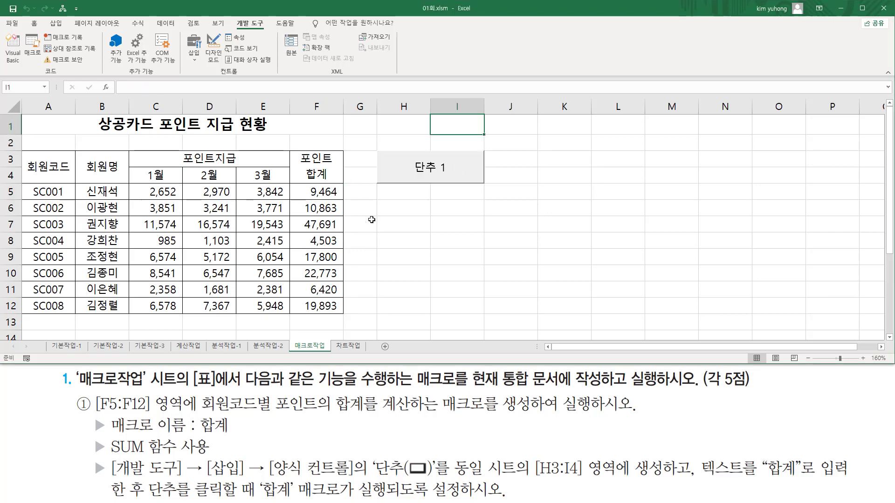
{"action": "left_click", "coordinate": [421, 169]}
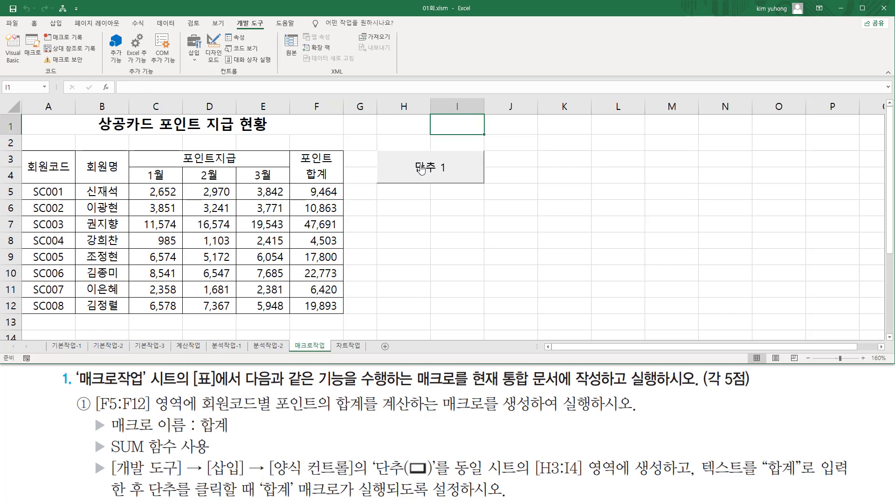
Step: Replace the text on the button over H3:I4 with 합계 on a single line and leave text editing by selecting K1
{"action": "right_click", "coordinate": [462, 162]}
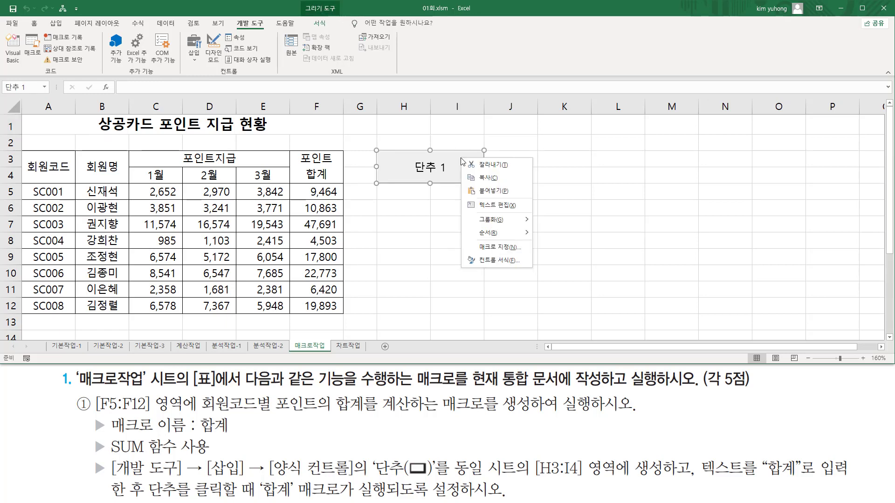
{"action": "left_click", "coordinate": [494, 207]}
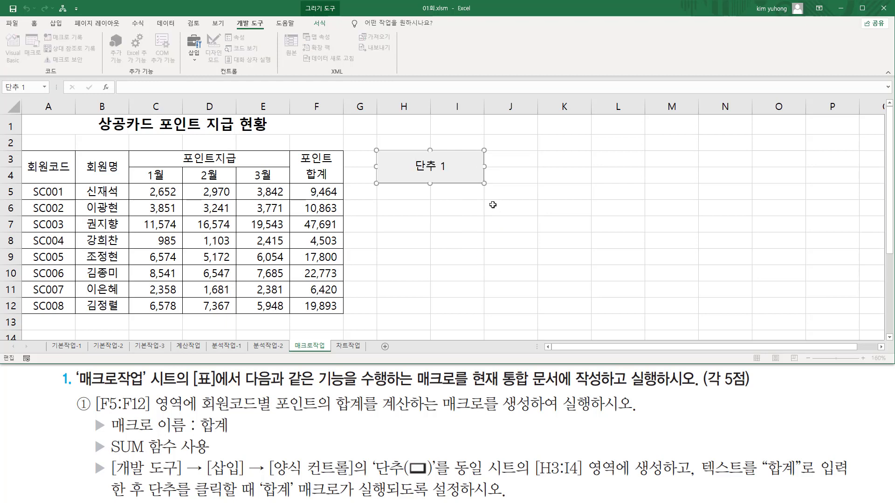
{"action": "key", "text": "Delete"}
{"action": "key", "text": "Delete"}
{"action": "key", "text": "Delete"}
{"action": "key", "text": "Delete"}
{"action": "type", "text": "합ㄱ"}
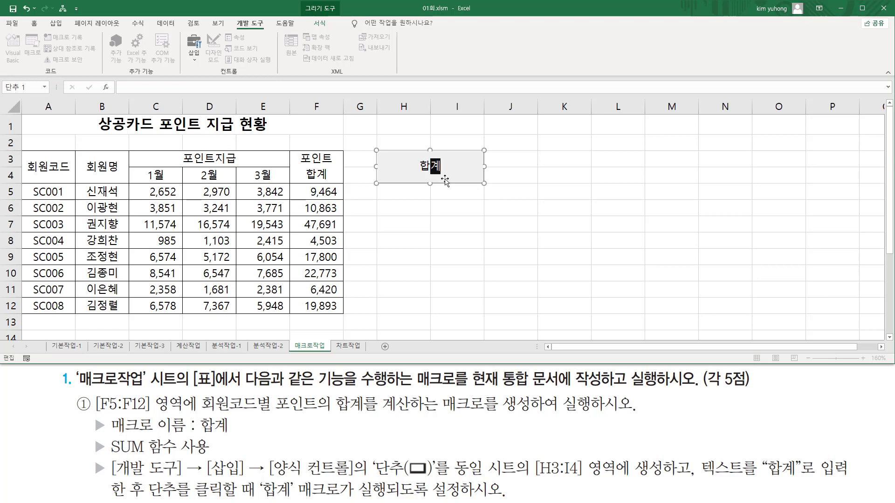
{"action": "key", "text": "Return"}
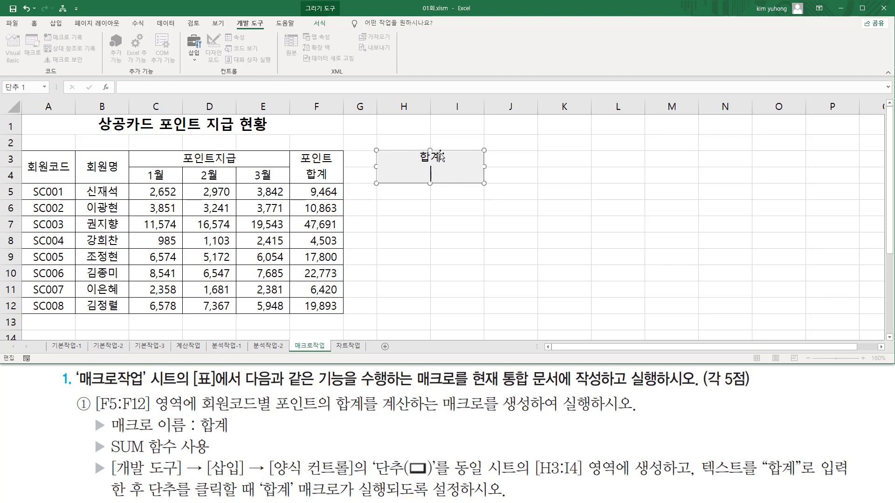
{"action": "key", "text": "BackSpace"}
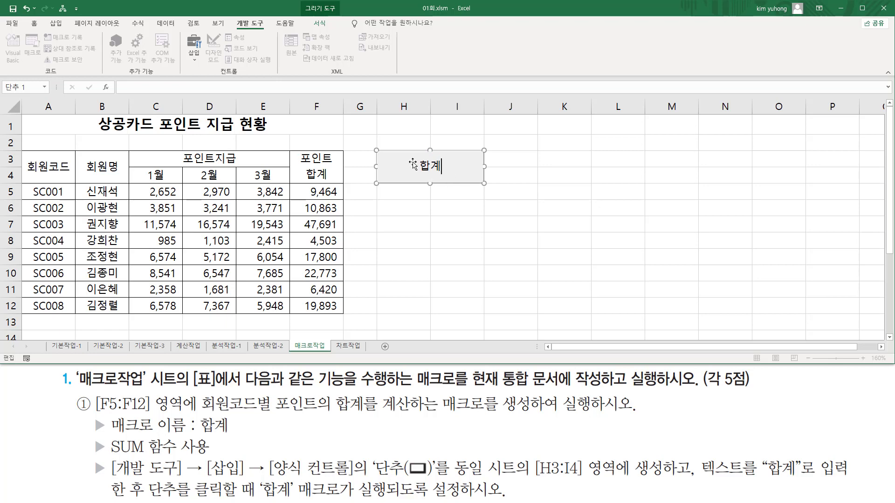
{"action": "key", "text": "ctrl+2"}
{"action": "left_click_drag", "start_coordinate": [545, 120], "coordinate": [592, 142]}
{"action": "left_click_drag", "start_coordinate": [651, 142], "coordinate": [728, 173]}
{"action": "left_click_drag", "start_coordinate": [694, 209], "coordinate": [754, 246]}
{"action": "left_click_drag", "start_coordinate": [375, 121], "coordinate": [429, 140]}
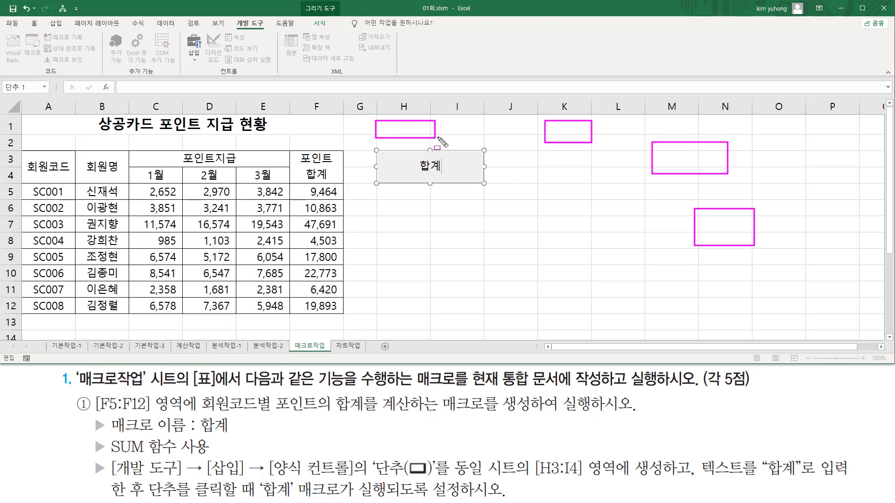
{"action": "key", "text": "Escape"}
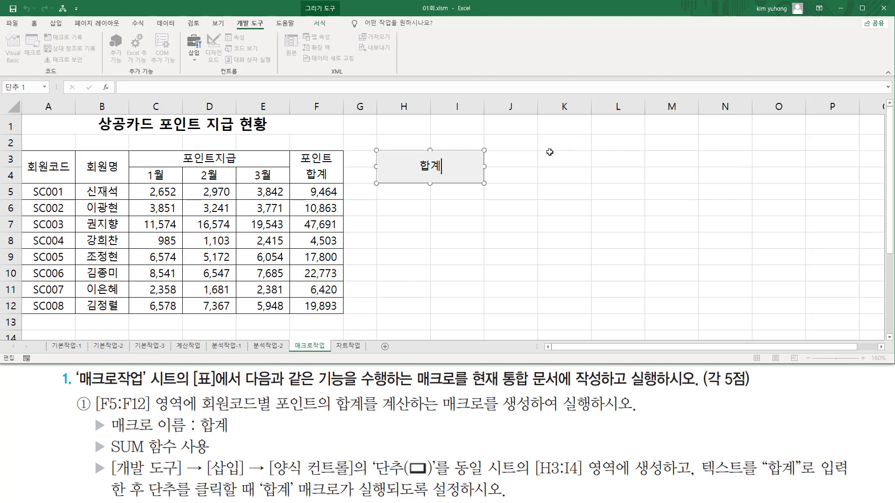
{"action": "left_click", "coordinate": [559, 128]}
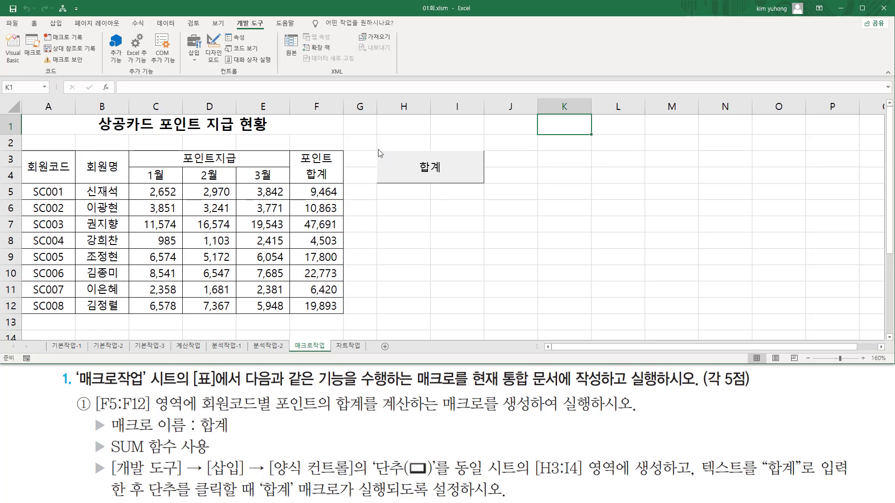
Step: Shrink the 합계 button by moving its upper-left corner inward within cell H3, and deselect it
{"action": "mouse_move", "coordinate": [370, 142]}
{"action": "left_mouse_down"}
{"action": "mouse_move", "coordinate": [471, 191]}
{"action": "mouse_move", "coordinate": [491, 191]}
{"action": "left_mouse_up"}
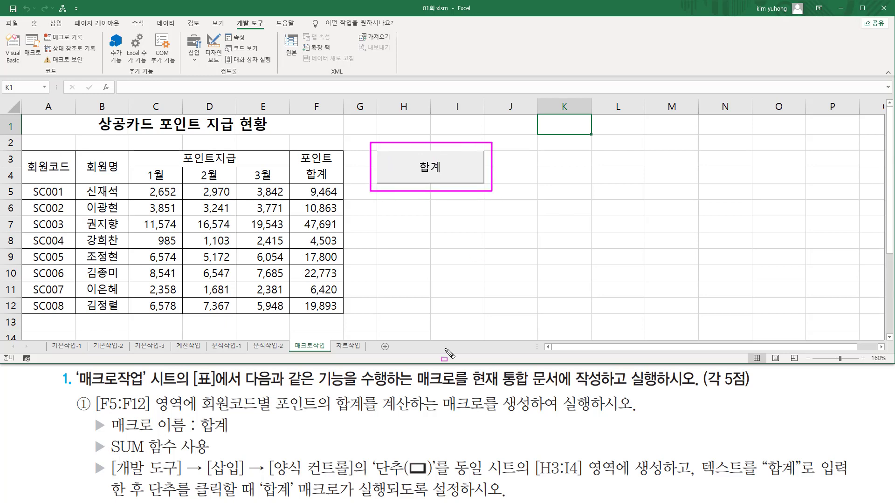
{"action": "mouse_move", "coordinate": [534, 478]}
{"action": "left_mouse_down"}
{"action": "mouse_move", "coordinate": [583, 471]}
{"action": "mouse_move", "coordinate": [585, 457]}
{"action": "left_mouse_up"}
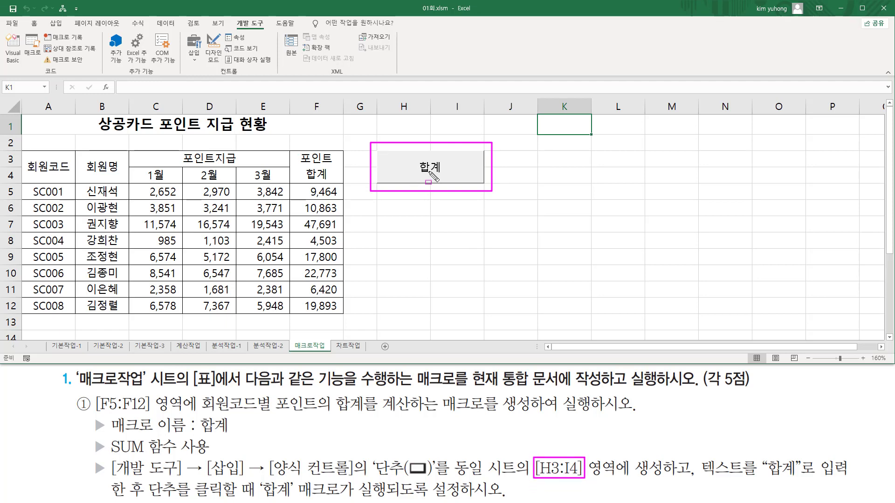
{"action": "key", "text": "Escape"}
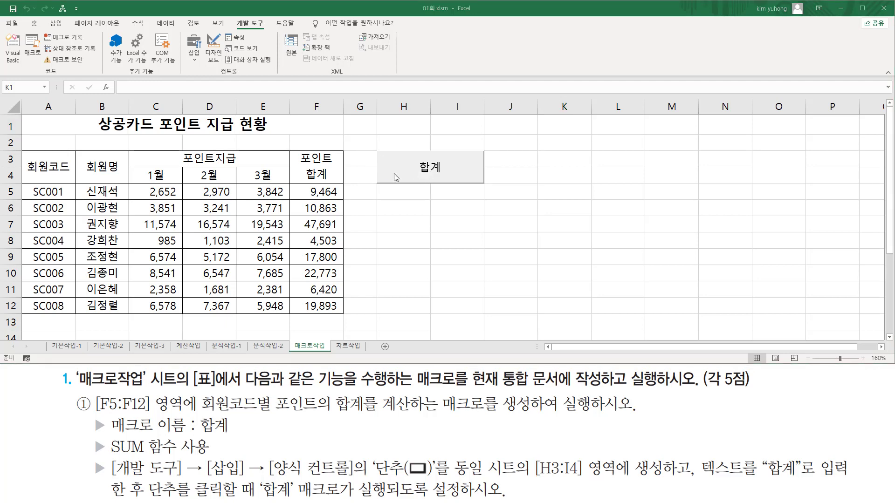
{"action": "right_click", "coordinate": [380, 170]}
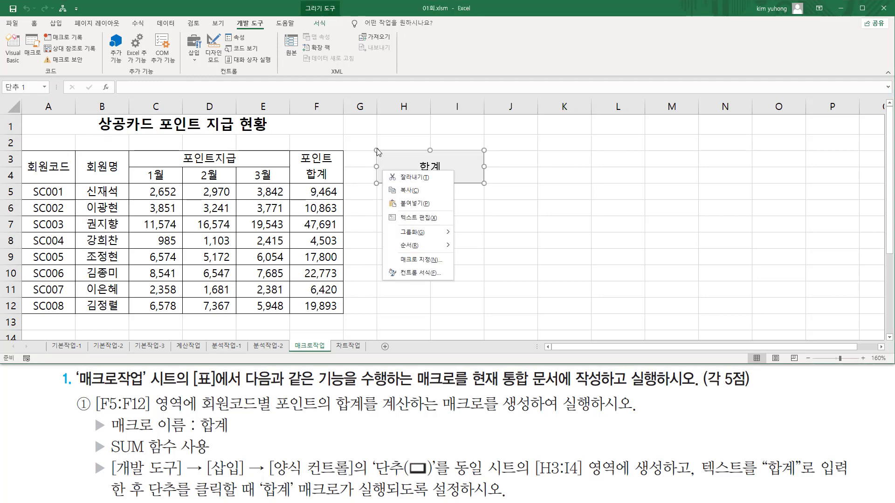
{"action": "key", "text": "Escape"}
{"action": "mouse_move", "coordinate": [373, 150]}
{"action": "left_mouse_down"}
{"action": "mouse_move", "coordinate": [409, 154]}
{"action": "mouse_move", "coordinate": [399, 158]}
{"action": "left_mouse_up"}
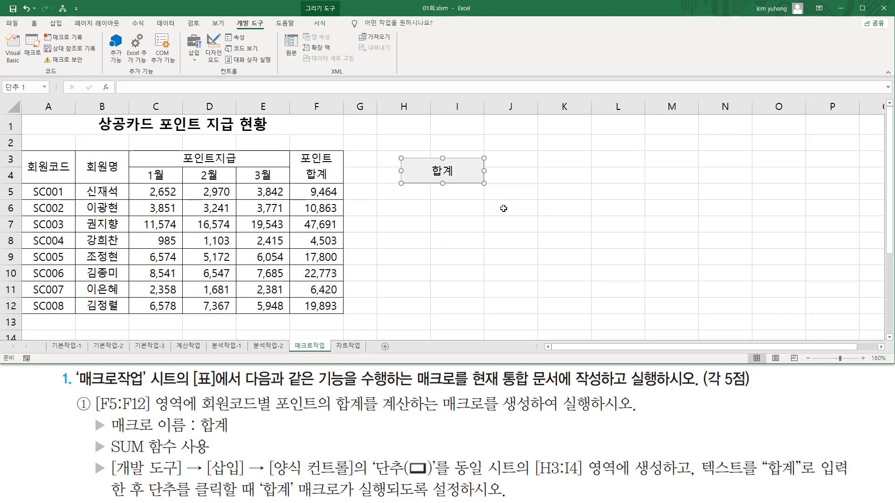
{"action": "left_click", "coordinate": [504, 211]}
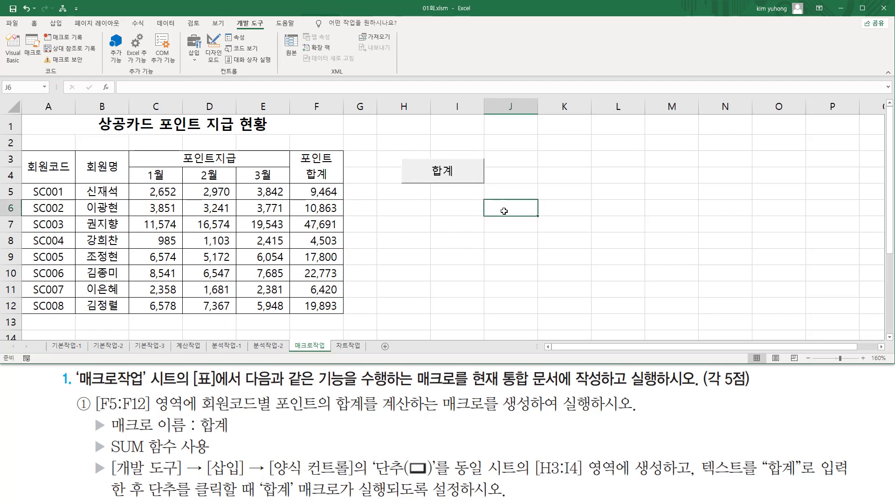
Step: Enlarge the 합계 button by extending its upper-left corner to the corner of H3 so it fills H3:I4, and deselect it
{"action": "left_click", "coordinate": [419, 171]}
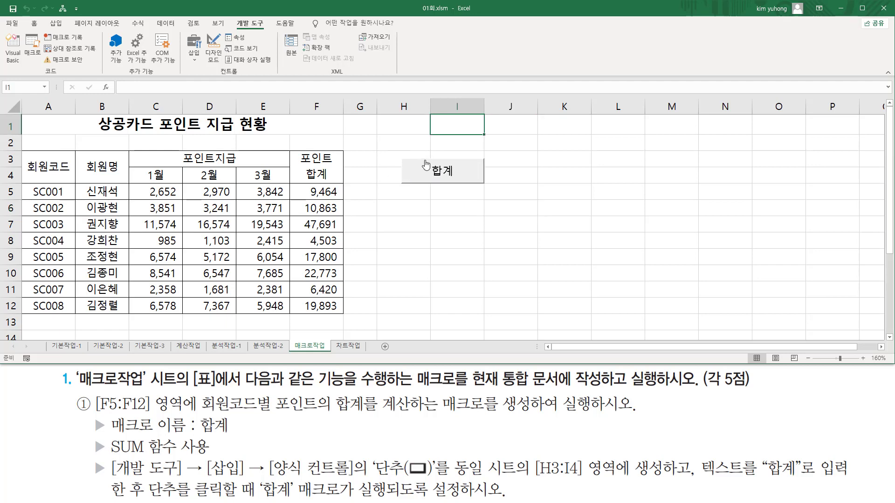
{"action": "right_click", "coordinate": [426, 164]}
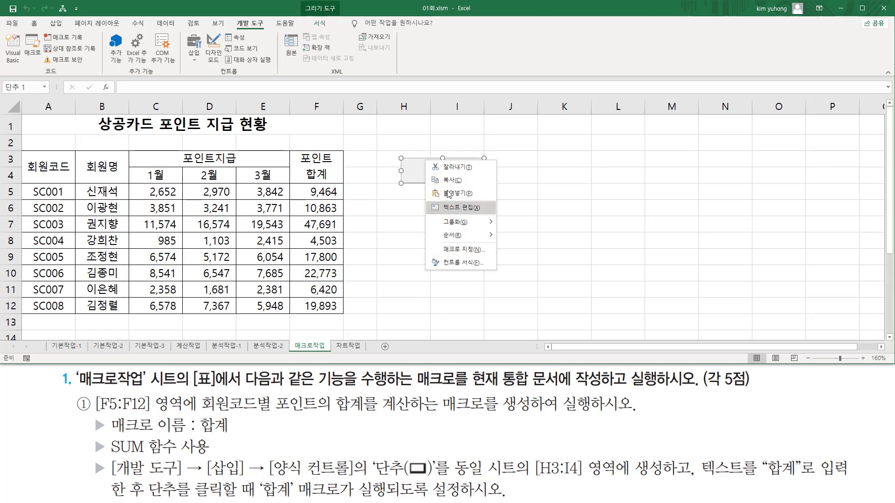
{"action": "left_click", "coordinate": [404, 166]}
{"action": "left_click", "coordinate": [404, 165], "text": "ctrl"}
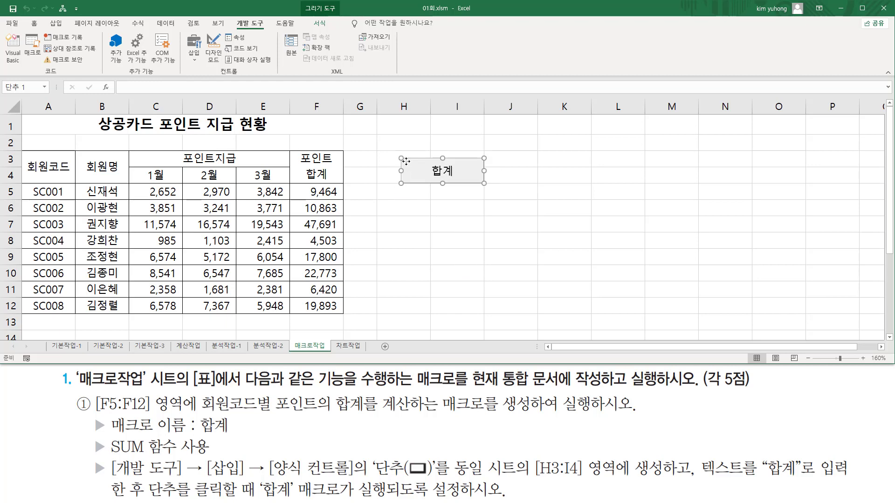
{"action": "left_click_drag", "start_coordinate": [401, 158], "coordinate": [377, 150]}
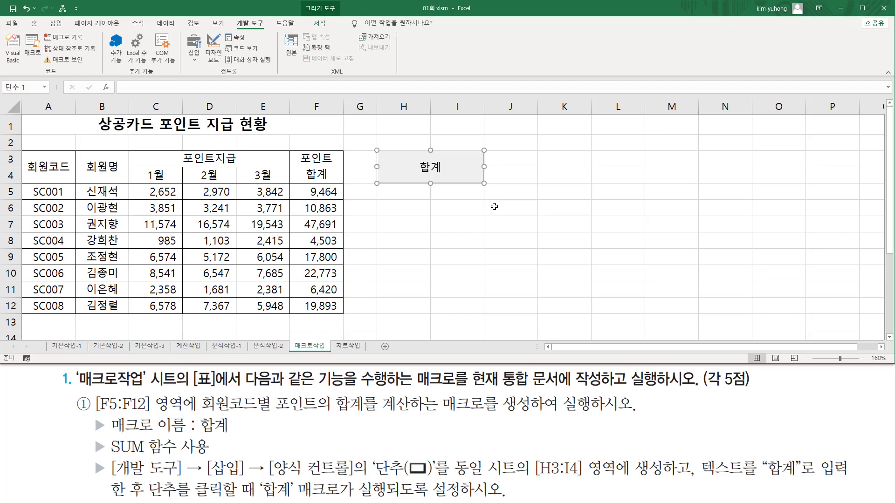
{"action": "left_click", "coordinate": [494, 207]}
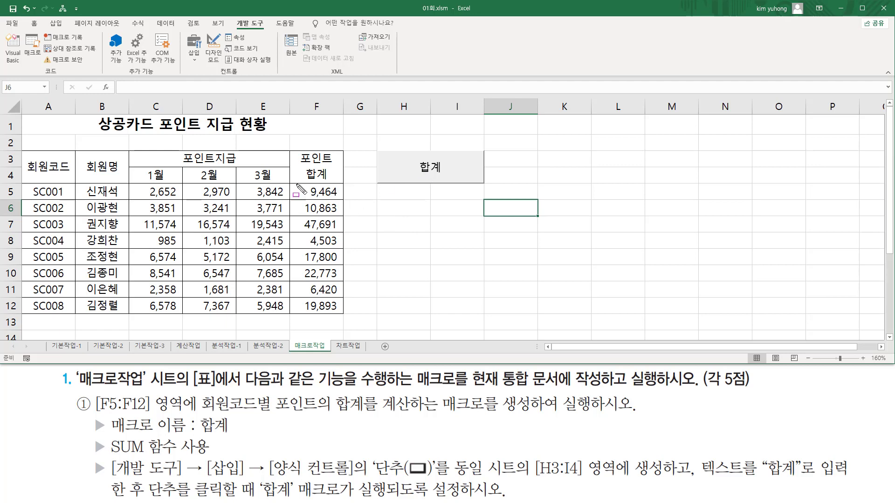
Step: Clear the totals in F5:F12 and recalculate them by running the 합계 macro from its button
{"action": "mouse_move", "coordinate": [296, 182]}
{"action": "left_mouse_down"}
{"action": "mouse_move", "coordinate": [339, 262]}
{"action": "mouse_move", "coordinate": [344, 322]}
{"action": "left_mouse_up"}
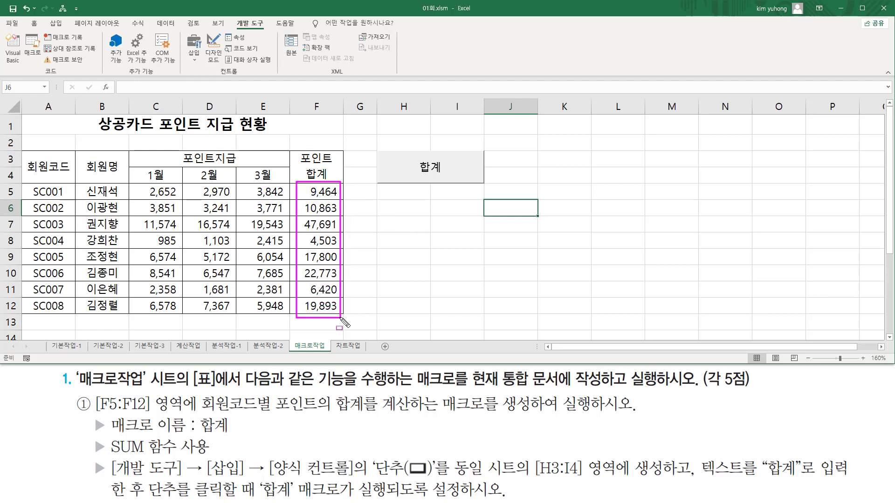
{"action": "left_click_drag", "start_coordinate": [326, 192], "coordinate": [329, 308]}
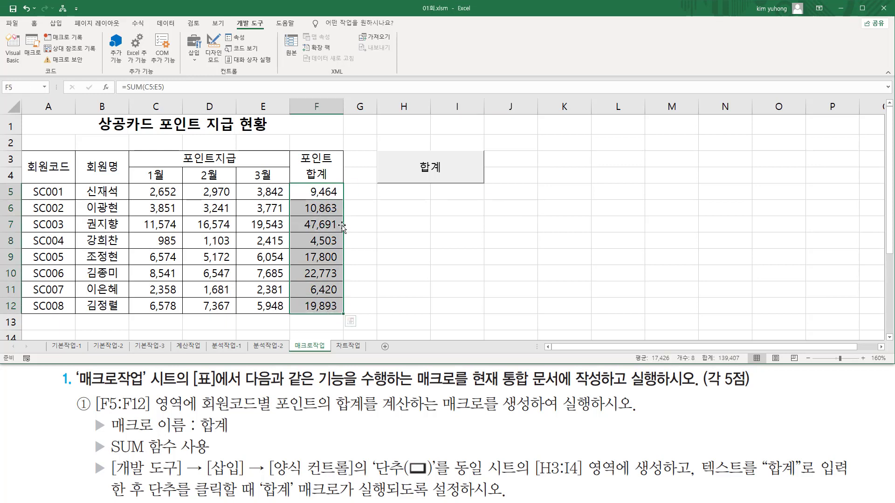
{"action": "key", "text": "Delete"}
{"action": "left_click", "coordinate": [419, 240]}
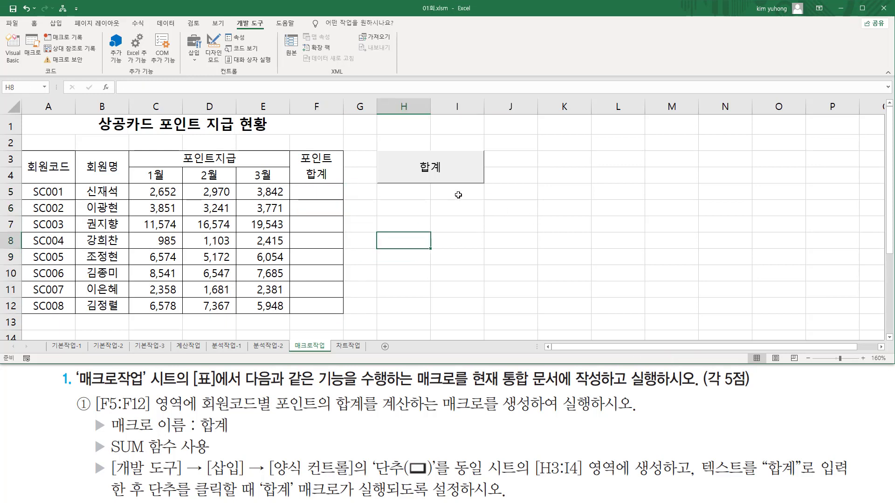
{"action": "left_click", "coordinate": [437, 167]}
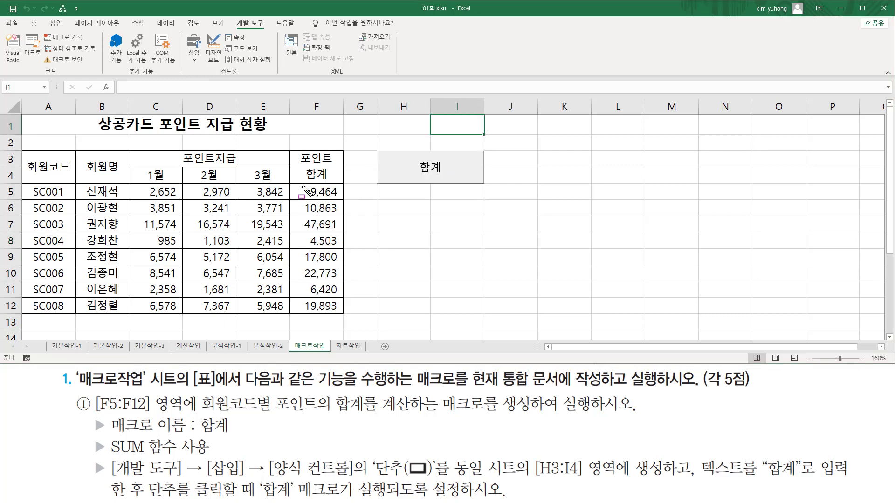
{"action": "left_click_drag", "start_coordinate": [298, 186], "coordinate": [344, 311]}
{"action": "key", "text": "Escape"}
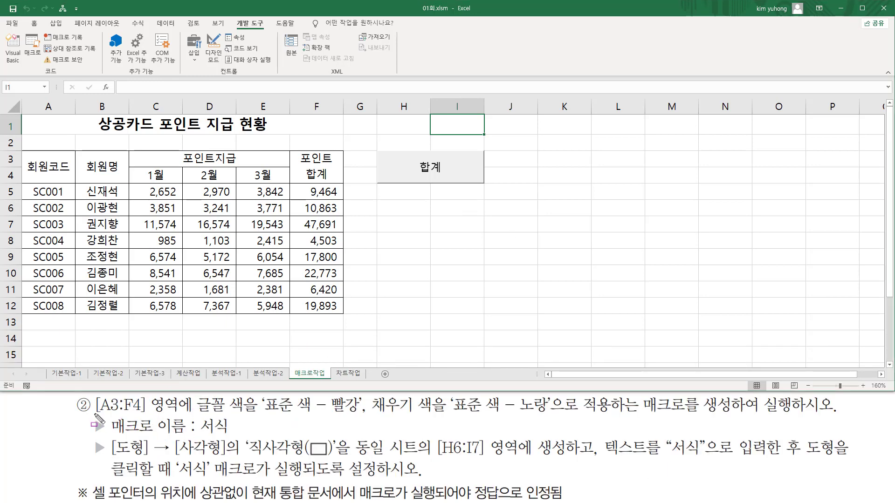
Step: Read the 서식 macro instructions and check them against header range A3:F4 and shape location H6:I7
{"action": "mouse_move", "coordinate": [95, 412]}
{"action": "left_mouse_down"}
{"action": "mouse_move", "coordinate": [145, 413]}
{"action": "mouse_move", "coordinate": [146, 397]}
{"action": "mouse_move", "coordinate": [193, 413]}
{"action": "left_mouse_up"}
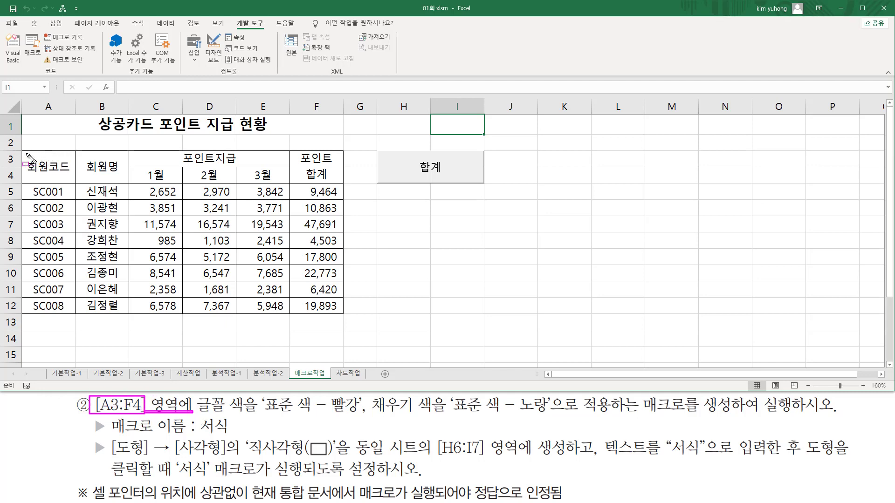
{"action": "left_click_drag", "start_coordinate": [29, 155], "coordinate": [343, 186]}
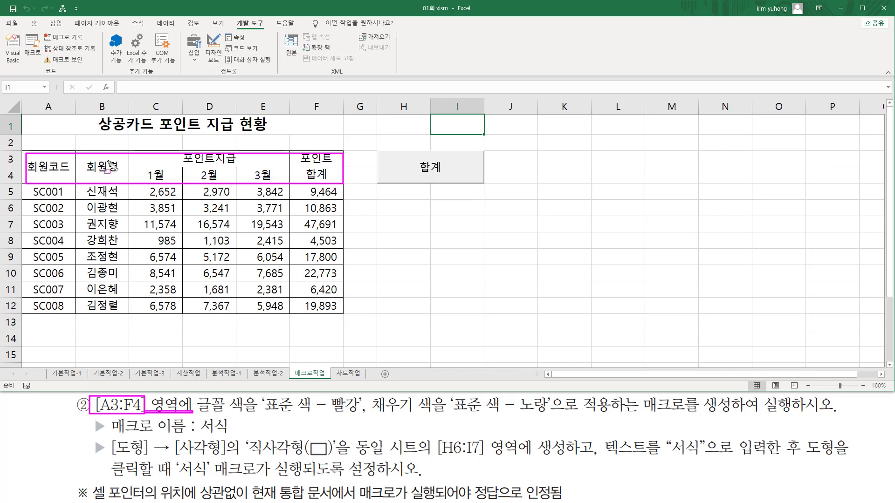
{"action": "mouse_move", "coordinate": [196, 411]}
{"action": "left_mouse_down"}
{"action": "mouse_move", "coordinate": [333, 414]}
{"action": "mouse_move", "coordinate": [357, 408]}
{"action": "mouse_move", "coordinate": [359, 397]}
{"action": "mouse_move", "coordinate": [562, 418]}
{"action": "mouse_move", "coordinate": [553, 400]}
{"action": "mouse_move", "coordinate": [836, 423]}
{"action": "left_mouse_up"}
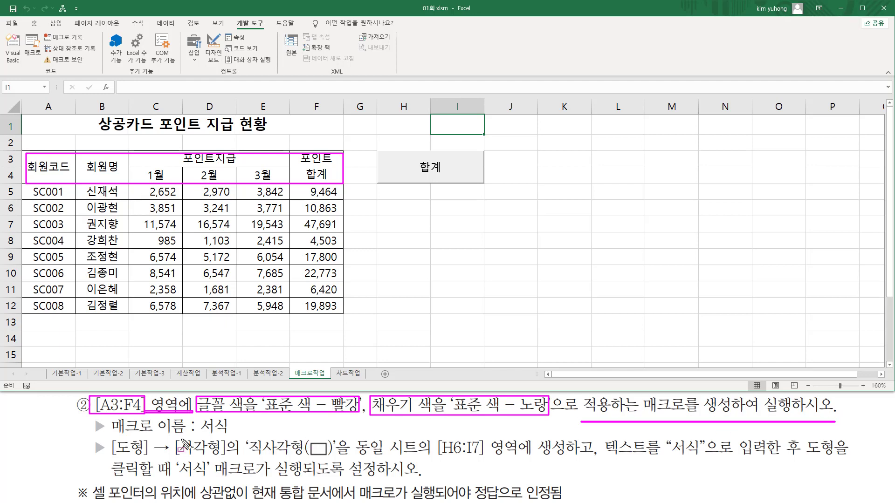
{"action": "left_click_drag", "start_coordinate": [199, 434], "coordinate": [231, 434]}
{"action": "mouse_move", "coordinate": [106, 437]}
{"action": "left_mouse_down"}
{"action": "mouse_move", "coordinate": [150, 460]}
{"action": "mouse_move", "coordinate": [229, 461]}
{"action": "mouse_move", "coordinate": [337, 440]}
{"action": "left_mouse_up"}
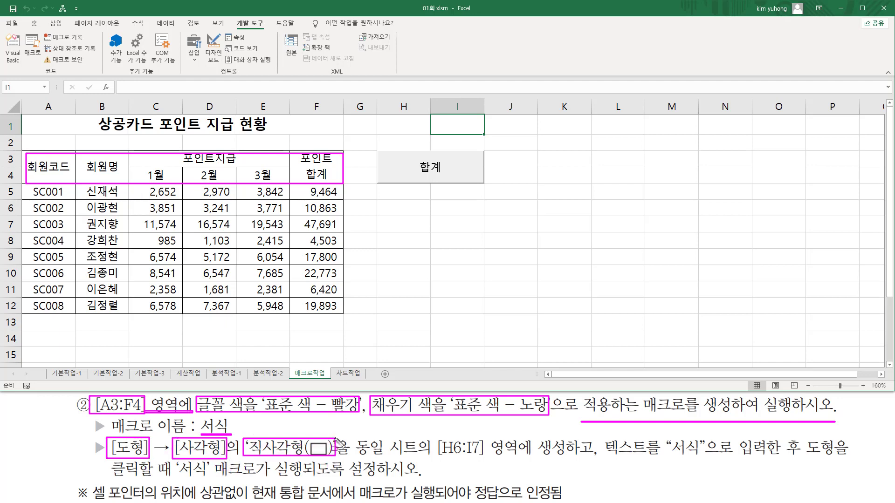
{"action": "mouse_move", "coordinate": [430, 455]}
{"action": "left_mouse_down"}
{"action": "mouse_move", "coordinate": [438, 442]}
{"action": "mouse_move", "coordinate": [444, 460]}
{"action": "mouse_move", "coordinate": [568, 460]}
{"action": "left_mouse_up"}
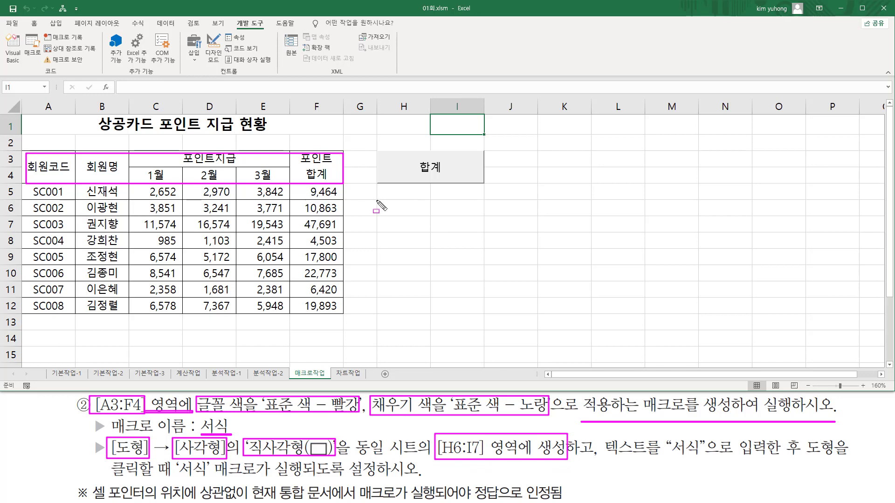
{"action": "left_click_drag", "start_coordinate": [375, 200], "coordinate": [484, 234]}
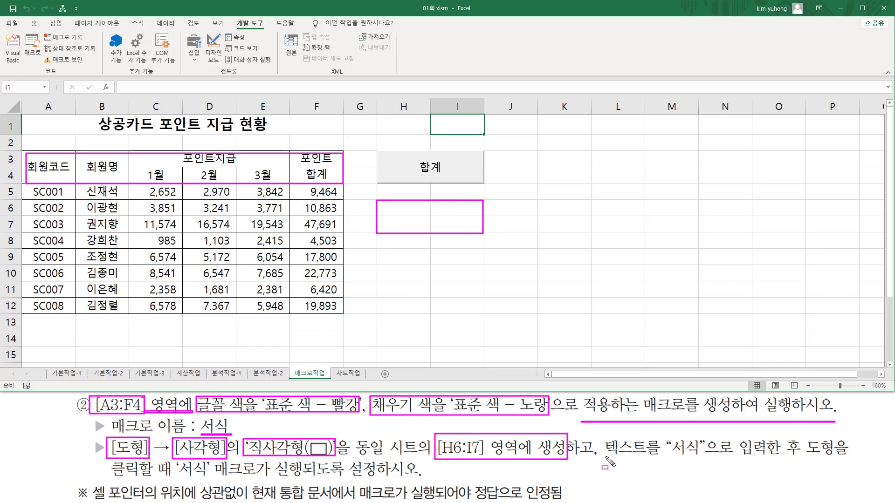
{"action": "mouse_move", "coordinate": [606, 457]}
{"action": "left_mouse_down"}
{"action": "mouse_move", "coordinate": [655, 457]}
{"action": "mouse_move", "coordinate": [697, 433]}
{"action": "mouse_move", "coordinate": [703, 459]}
{"action": "mouse_move", "coordinate": [842, 456]}
{"action": "left_mouse_up"}
{"action": "mouse_move", "coordinate": [110, 478]}
{"action": "left_mouse_down"}
{"action": "mouse_move", "coordinate": [172, 478]}
{"action": "mouse_move", "coordinate": [186, 460]}
{"action": "mouse_move", "coordinate": [204, 473]}
{"action": "mouse_move", "coordinate": [423, 483]}
{"action": "left_mouse_up"}
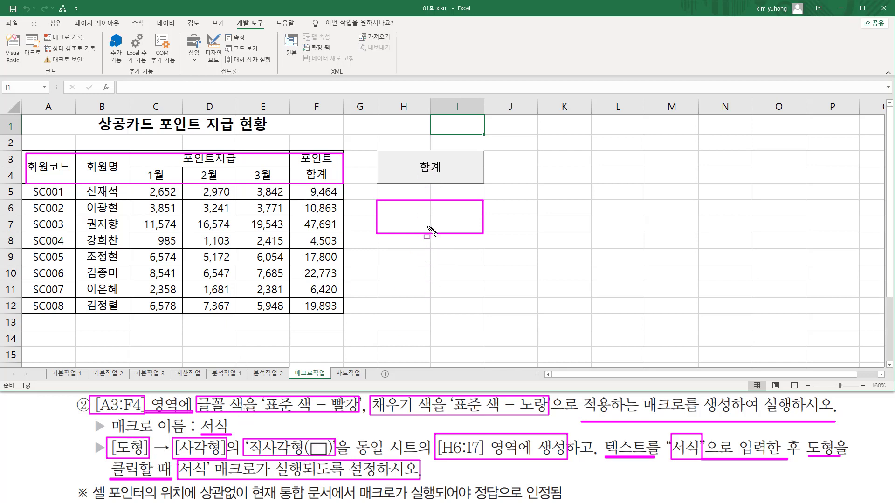
{"action": "key", "text": "Escape"}
{"action": "left_click_drag", "start_coordinate": [402, 211], "coordinate": [433, 230]}
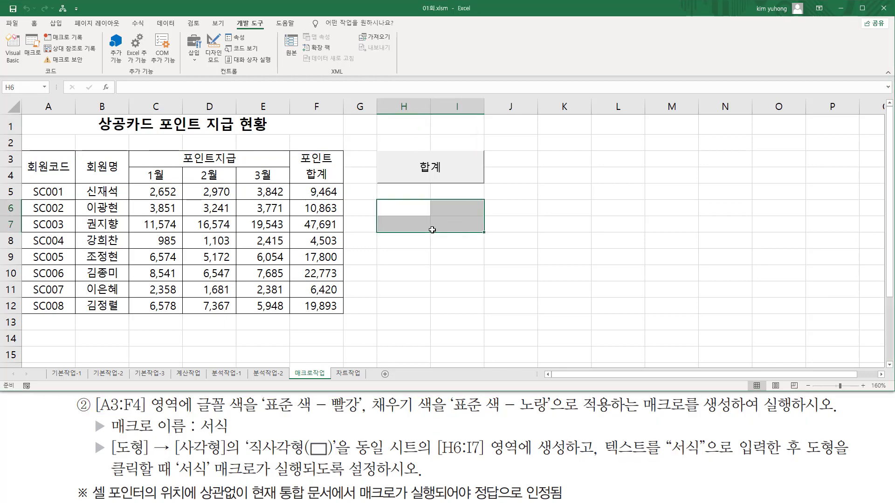
{"action": "left_click", "coordinate": [403, 262]}
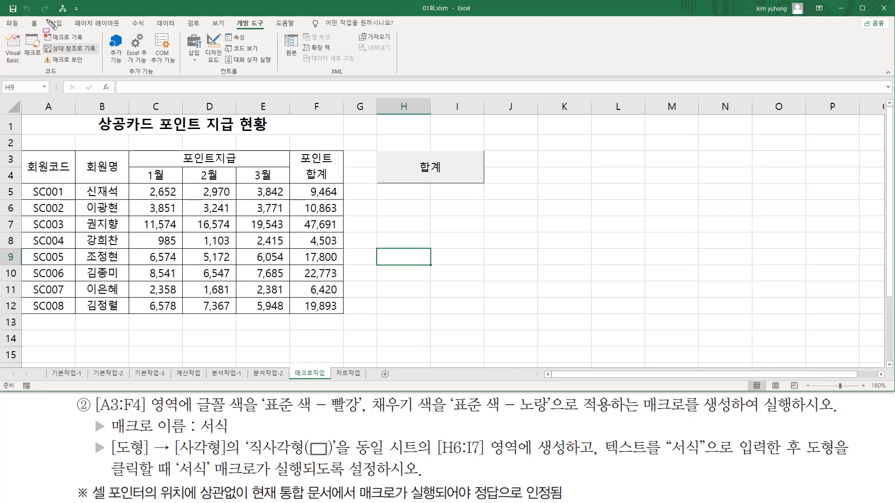
Step: Insert a rectangle shape filling H6:I7, about 3.8 cm wide and 1.2 cm high
{"action": "left_click_drag", "start_coordinate": [46, 16], "coordinate": [65, 30]}
{"action": "key", "text": "Escape"}
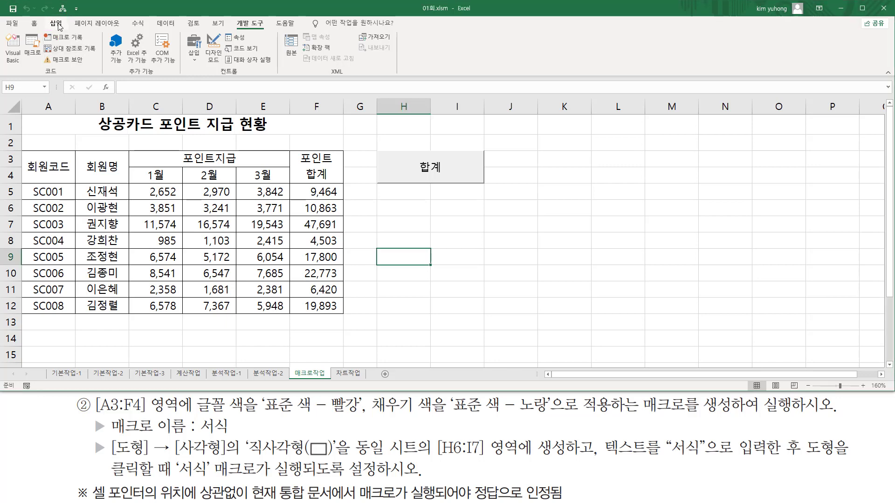
{"action": "left_click", "coordinate": [59, 25]}
{"action": "mouse_move", "coordinate": [43, 17]}
{"action": "left_mouse_down"}
{"action": "mouse_move", "coordinate": [103, 35]}
{"action": "mouse_move", "coordinate": [122, 65]}
{"action": "left_mouse_up"}
{"action": "key", "text": "Escape"}
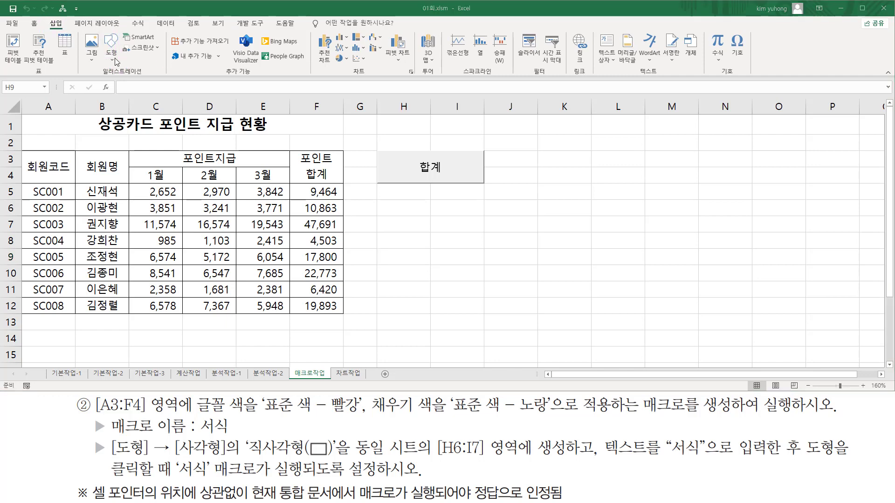
{"action": "left_click", "coordinate": [112, 51]}
{"action": "key", "text": "ctrl+2"}
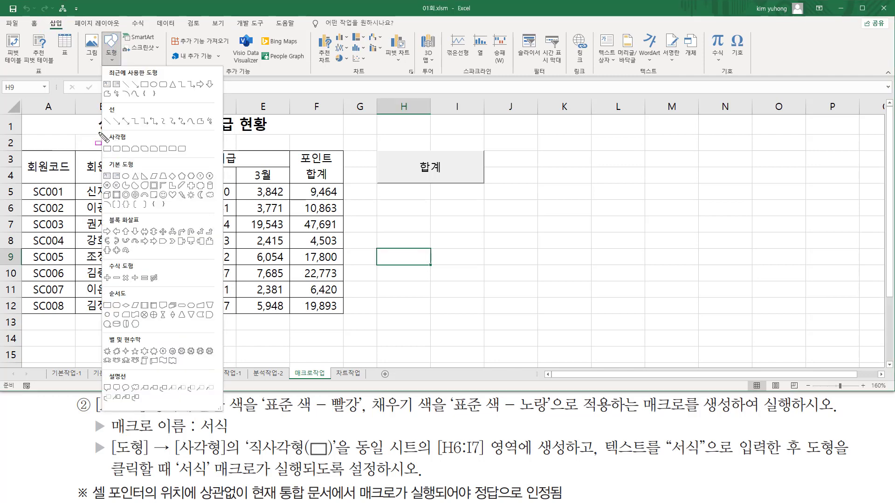
{"action": "left_click_drag", "start_coordinate": [101, 128], "coordinate": [224, 157]}
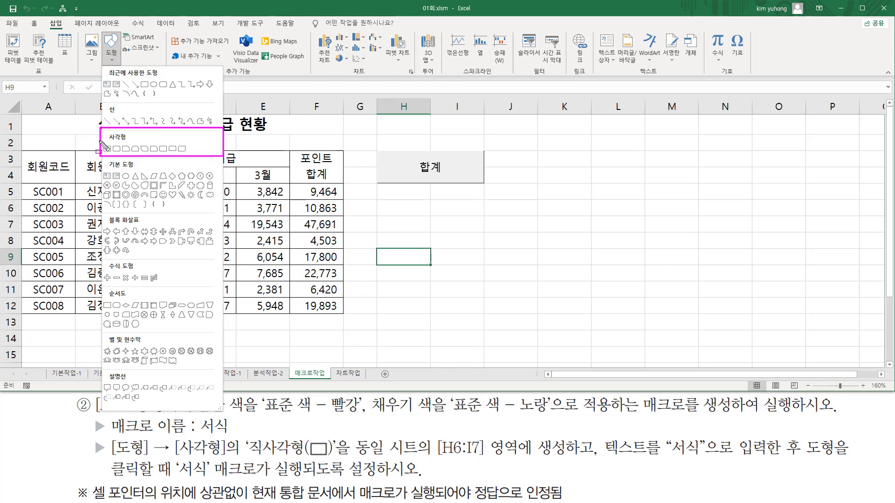
{"action": "left_click_drag", "start_coordinate": [103, 144], "coordinate": [113, 154]}
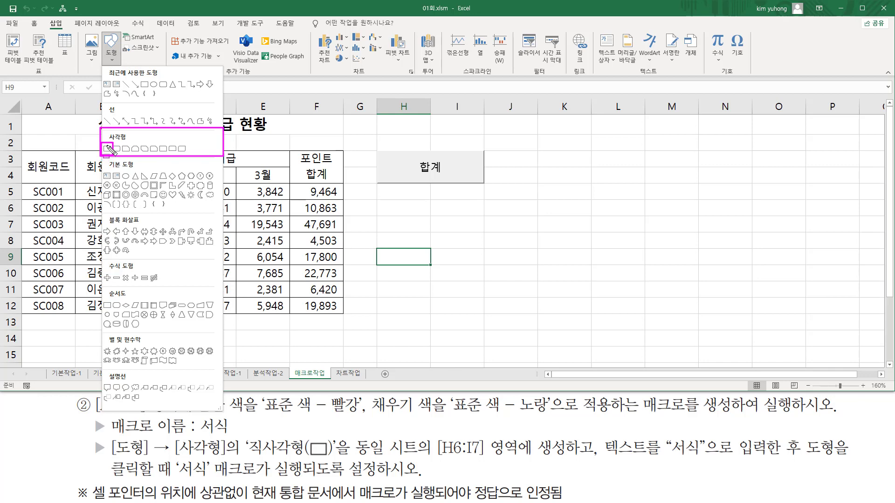
{"action": "key", "text": "Escape"}
{"action": "left_click", "coordinate": [111, 47]}
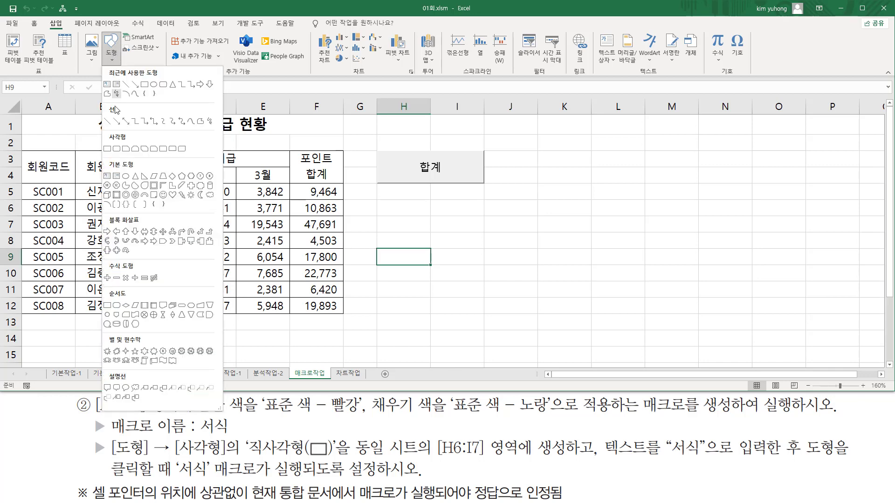
{"action": "left_click", "coordinate": [107, 149]}
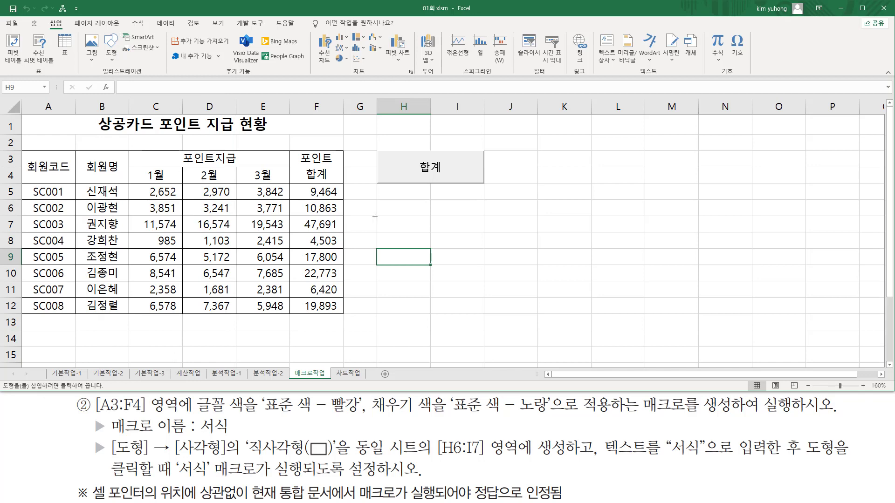
{"action": "left_click_drag", "start_coordinate": [379, 201], "coordinate": [484, 233]}
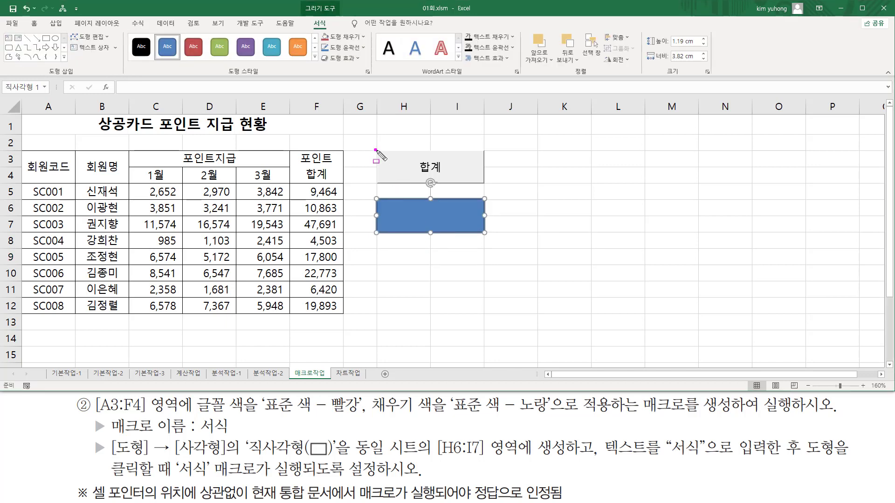
{"action": "left_click_drag", "start_coordinate": [376, 150], "coordinate": [484, 185]}
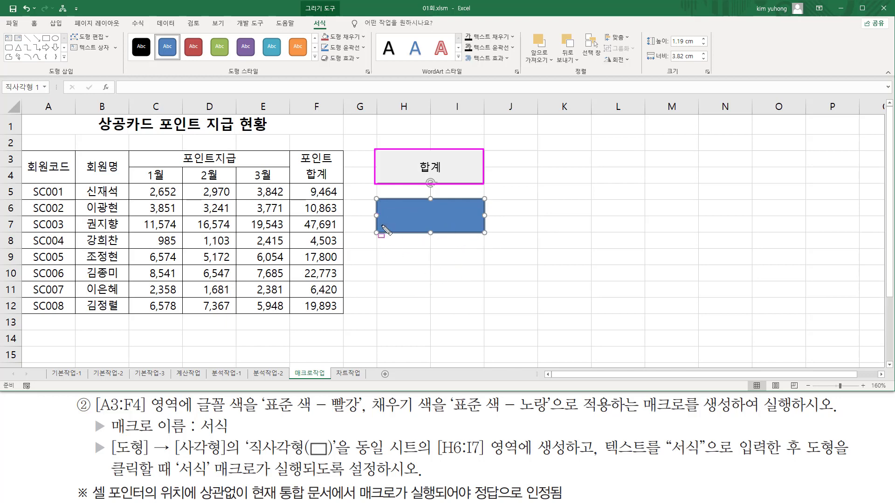
{"action": "left_click_drag", "start_coordinate": [366, 191], "coordinate": [490, 247]}
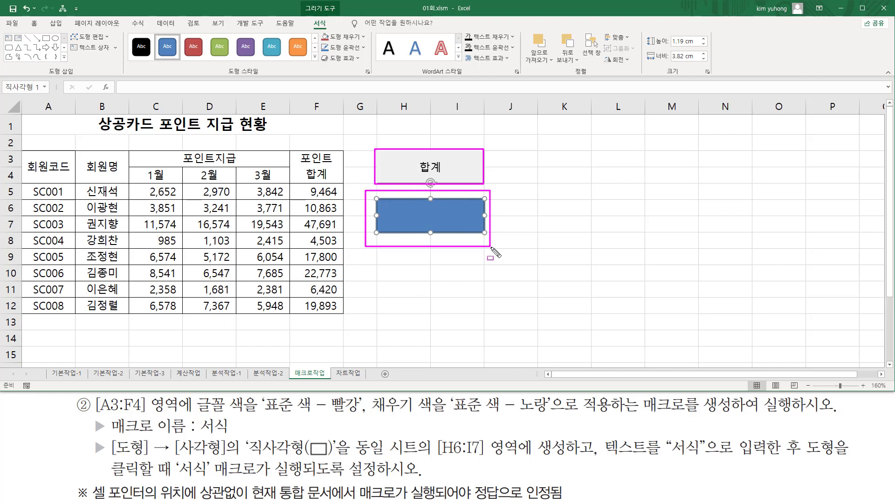
{"action": "key", "text": "Escape"}
{"action": "left_click", "coordinate": [449, 218]}
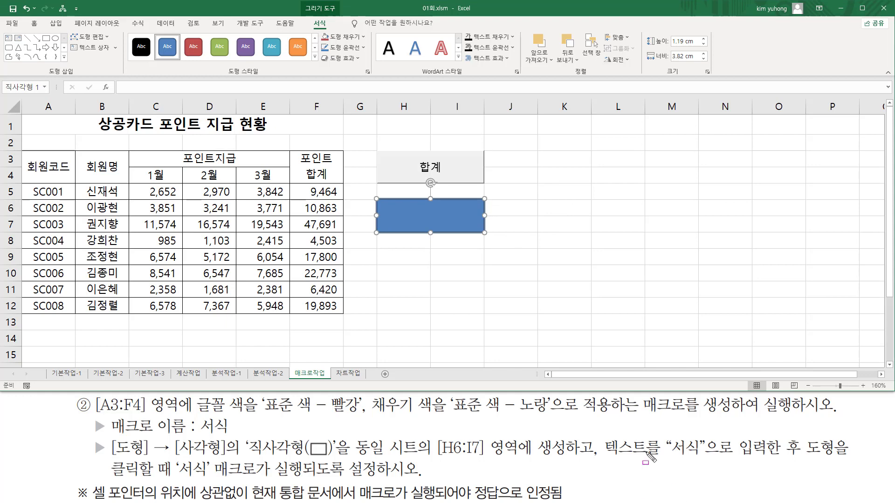
{"action": "left_click_drag", "start_coordinate": [600, 457], "coordinate": [706, 457]}
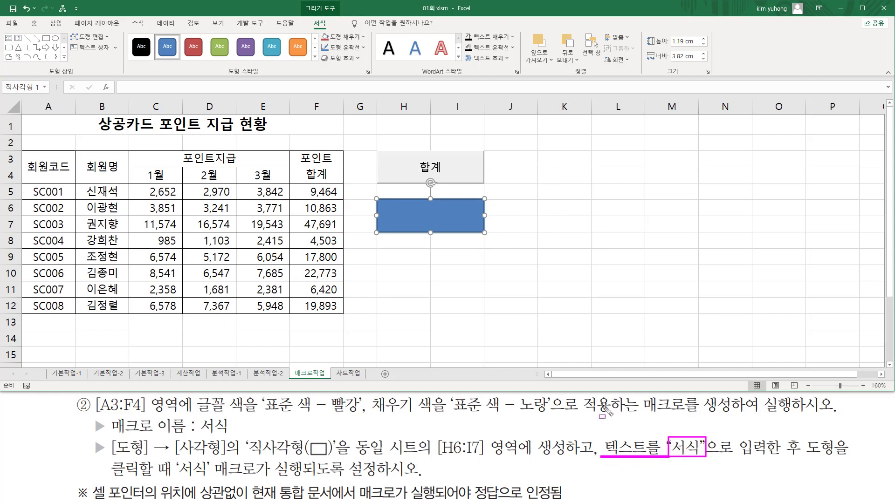
{"action": "key", "text": "Escape"}
Step: Add the text 서식 to the rectangle over H6:I7 and leave text editing by selecting K3
{"action": "left_click", "coordinate": [405, 214]}
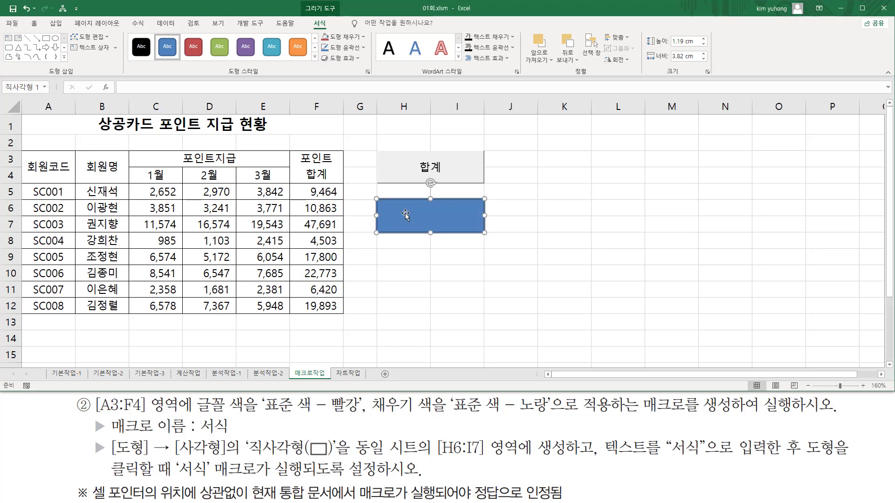
{"action": "right_click", "coordinate": [405, 216]}
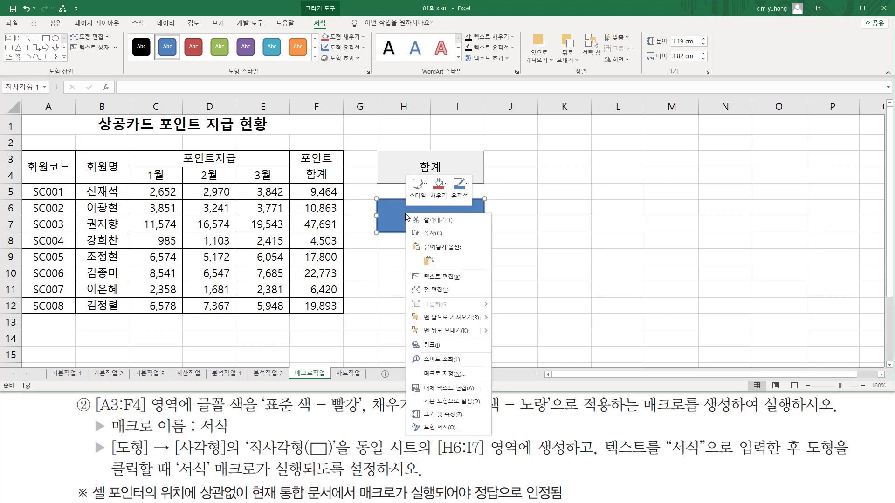
{"action": "left_click", "coordinate": [459, 277]}
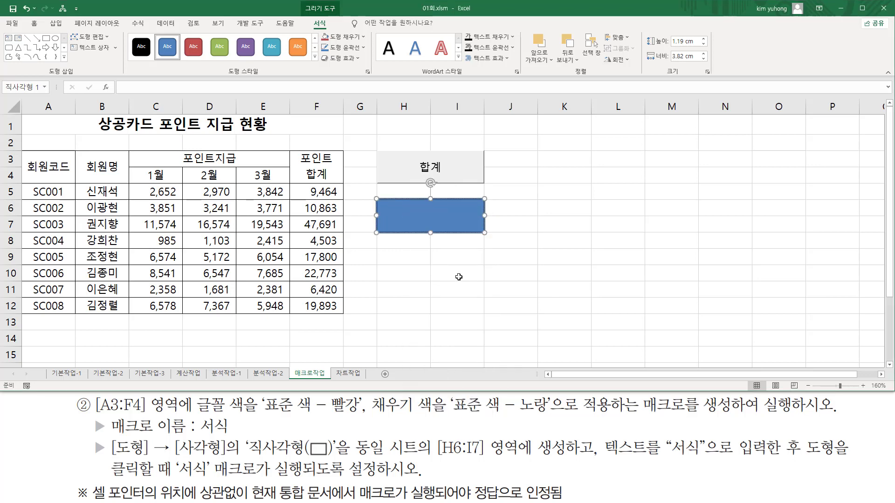
{"action": "type", "text": "서식"}
{"action": "left_click", "coordinate": [567, 156]}
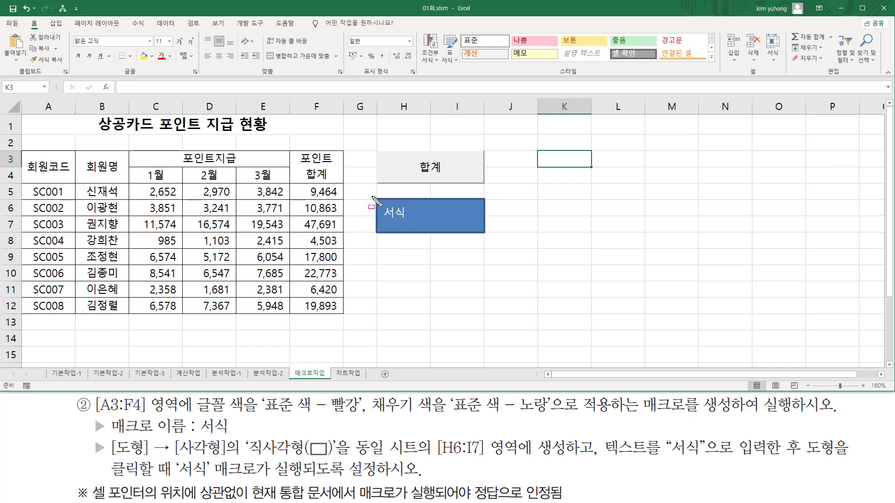
Step: Open macro assignment for the 서식 rectangle over H6:I7 and set the macro name to 서식
{"action": "left_click_drag", "start_coordinate": [373, 194], "coordinate": [492, 242]}
{"action": "left_click_drag", "start_coordinate": [385, 218], "coordinate": [404, 219]}
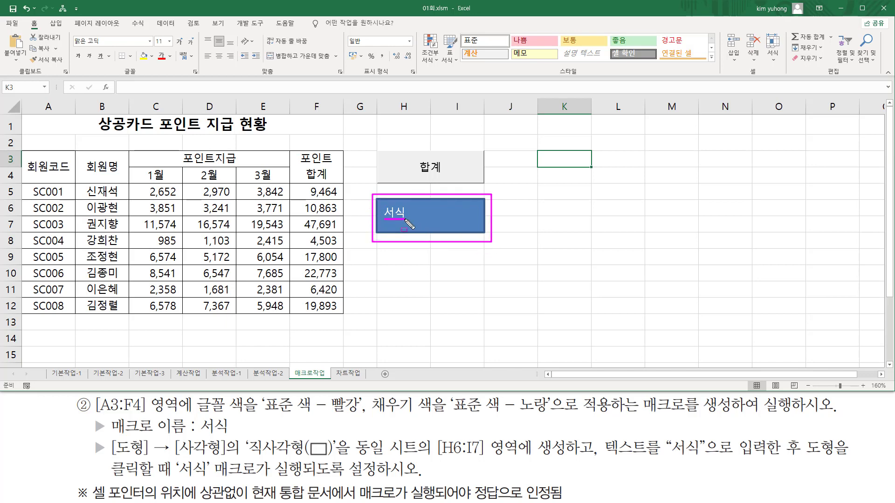
{"action": "key", "text": "Escape"}
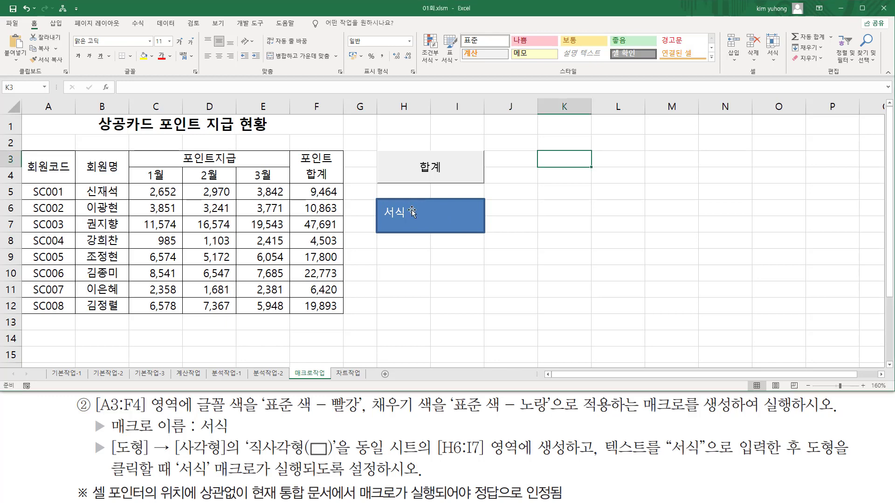
{"action": "right_click", "coordinate": [427, 206]}
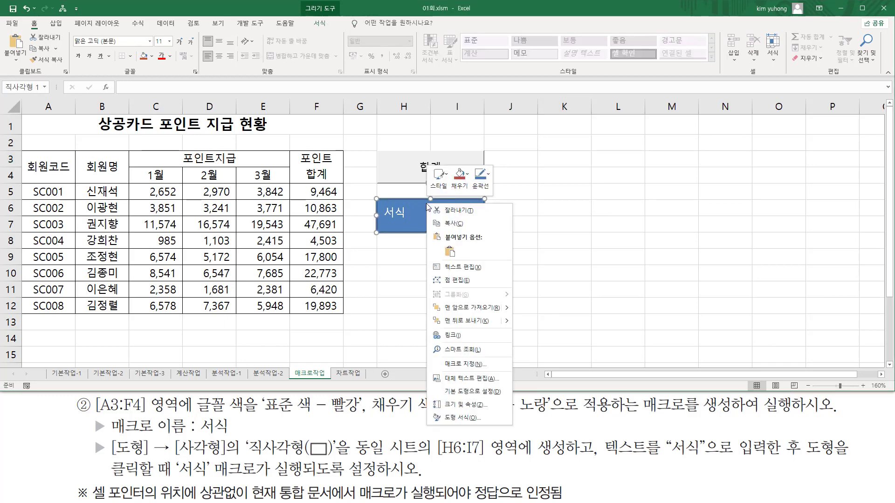
{"action": "left_click", "coordinate": [475, 364]}
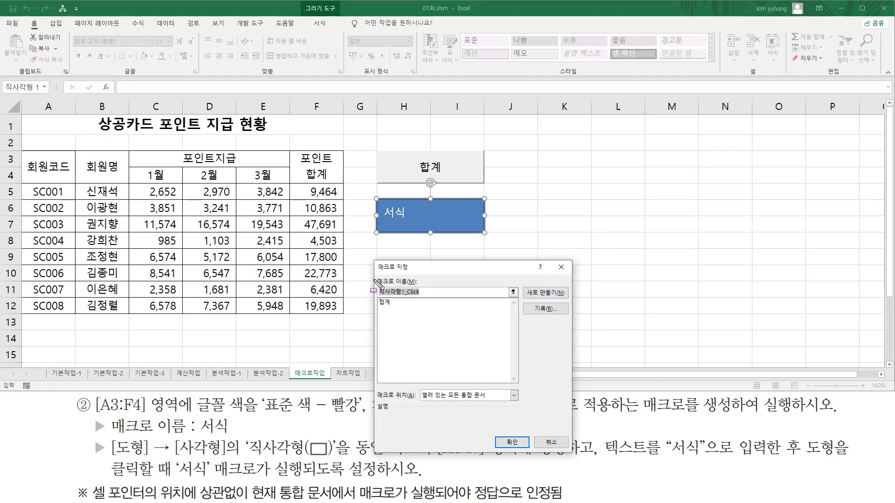
{"action": "mouse_move", "coordinate": [375, 274]}
{"action": "left_mouse_down"}
{"action": "mouse_move", "coordinate": [403, 297]}
{"action": "mouse_move", "coordinate": [434, 298]}
{"action": "left_mouse_up"}
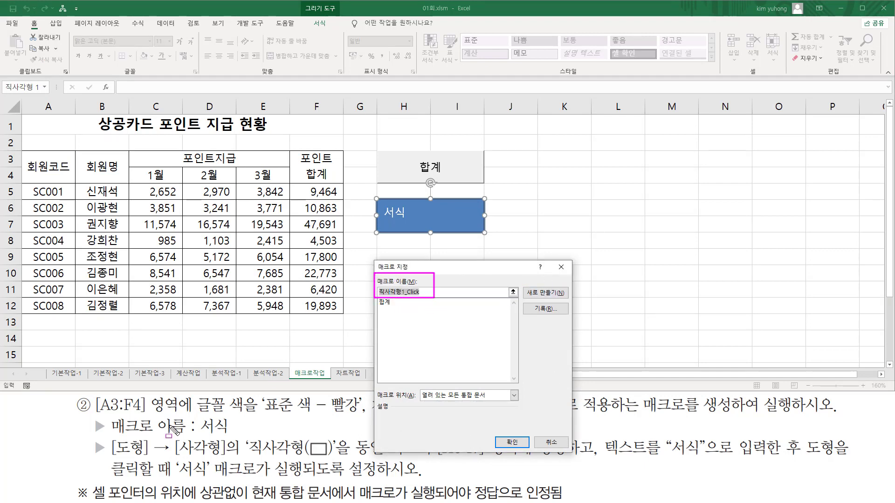
{"action": "mouse_move", "coordinate": [109, 435]}
{"action": "left_mouse_down"}
{"action": "mouse_move", "coordinate": [238, 435]}
{"action": "mouse_move", "coordinate": [216, 427]}
{"action": "mouse_move", "coordinate": [224, 434]}
{"action": "left_mouse_up"}
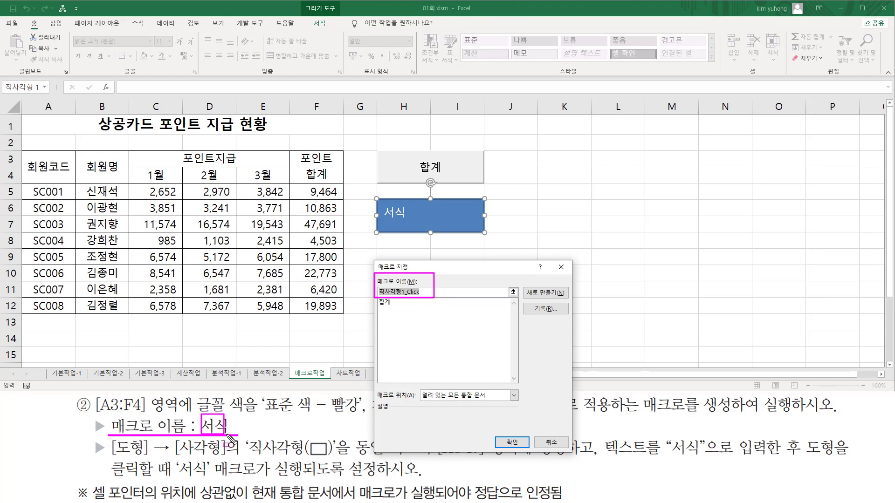
{"action": "key", "text": "Escape"}
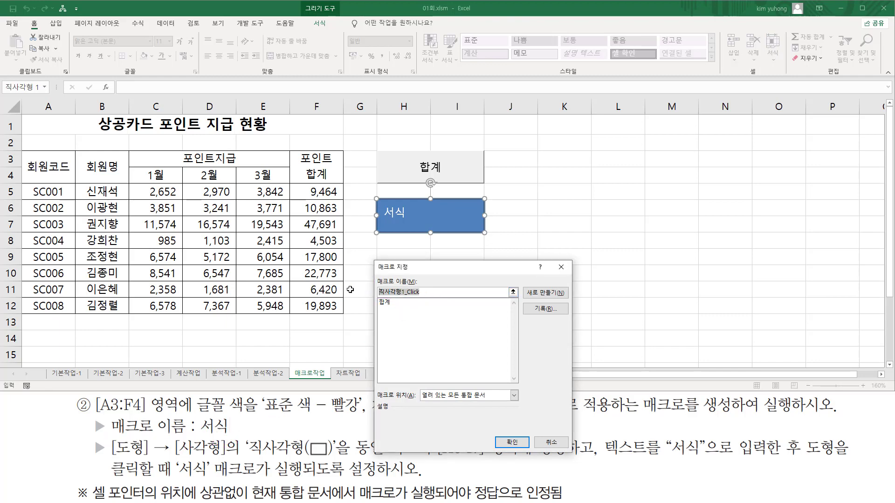
{"action": "type", "text": "서식"}
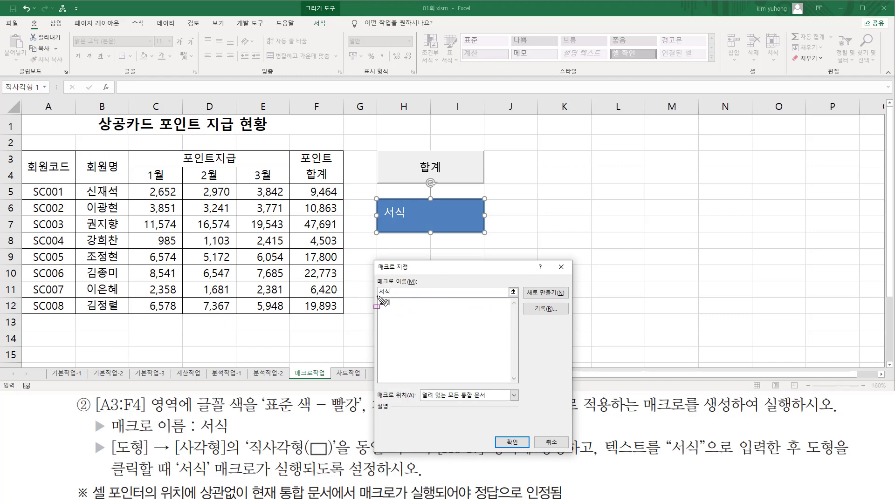
{"action": "left_click_drag", "start_coordinate": [377, 297], "coordinate": [395, 288]}
{"action": "left_click_drag", "start_coordinate": [529, 301], "coordinate": [563, 316]}
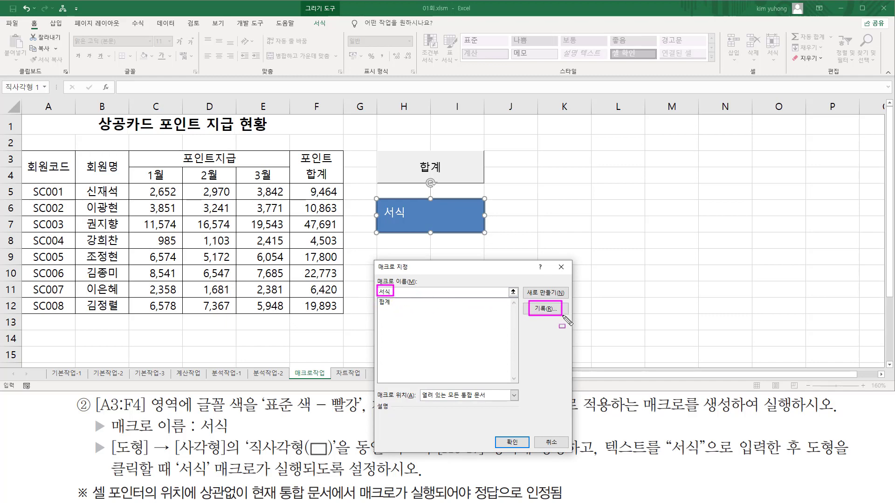
Step: Start recording the 서식 macro with 현재 통합 문서 as its storage location
{"action": "left_click", "coordinate": [543, 309]}
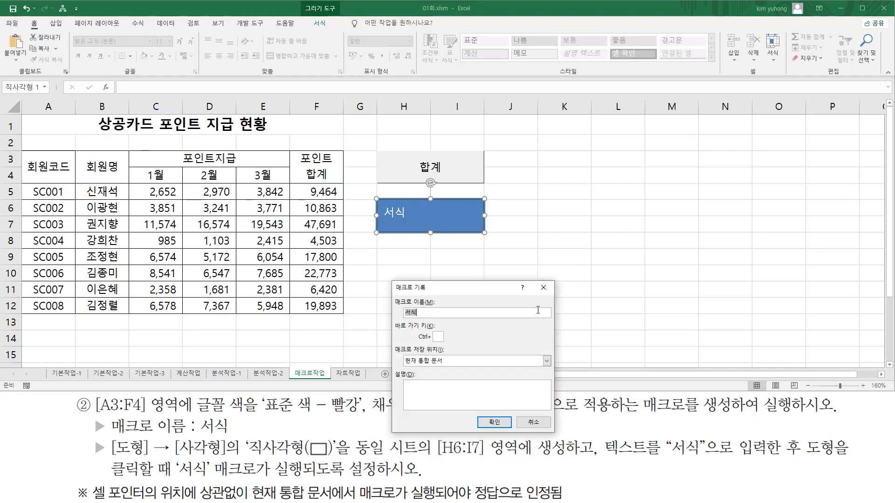
{"action": "mouse_move", "coordinate": [392, 281]}
{"action": "left_mouse_down"}
{"action": "mouse_move", "coordinate": [422, 389]}
{"action": "mouse_move", "coordinate": [558, 436]}
{"action": "left_mouse_up"}
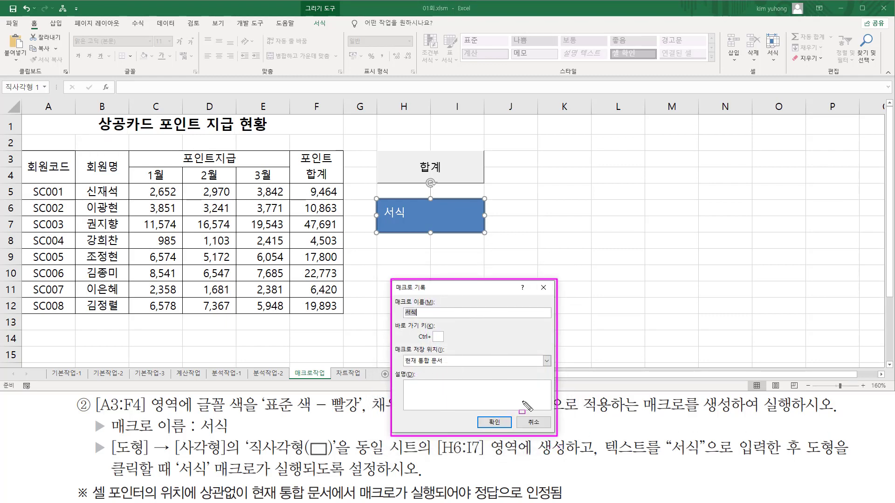
{"action": "left_click_drag", "start_coordinate": [392, 299], "coordinate": [441, 320]}
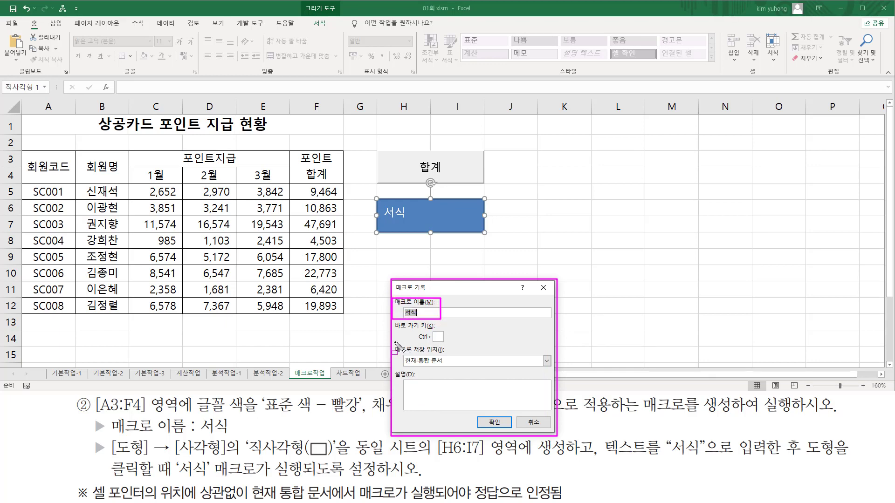
{"action": "left_click_drag", "start_coordinate": [396, 342], "coordinate": [458, 367]}
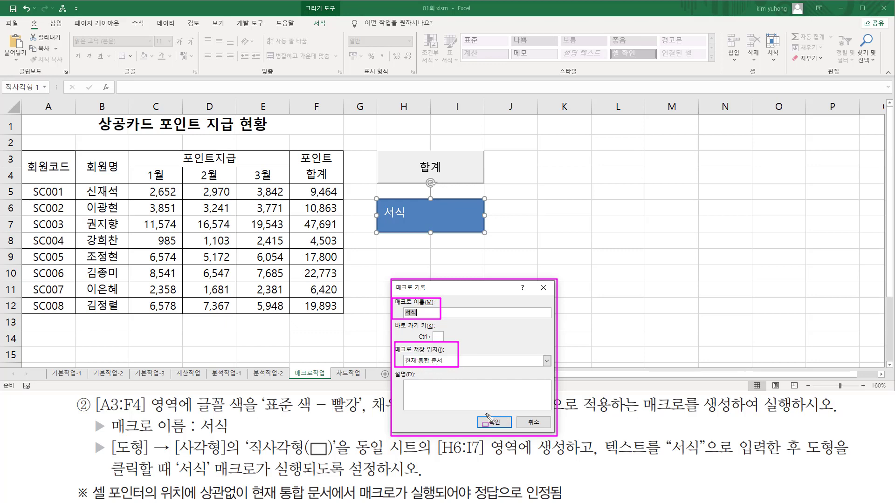
{"action": "left_click_drag", "start_coordinate": [483, 414], "coordinate": [506, 431]}
{"action": "left_click_drag", "start_coordinate": [19, 380], "coordinate": [35, 393]}
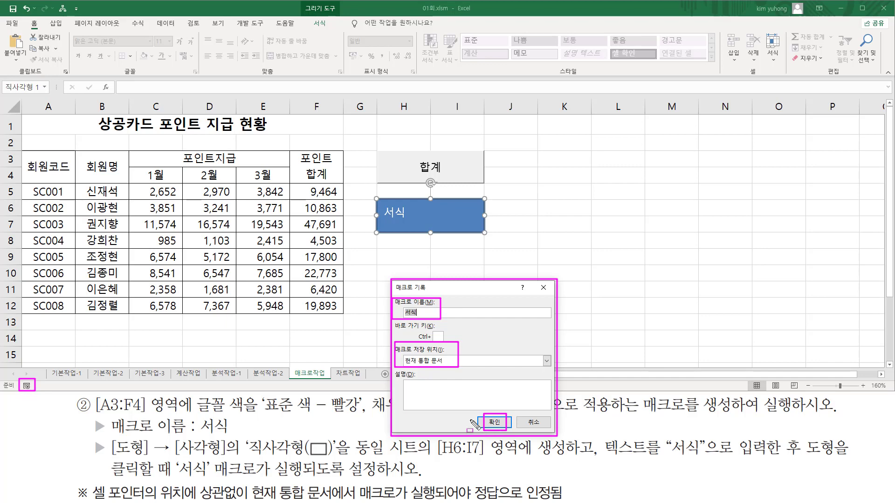
{"action": "left_click", "coordinate": [494, 422]}
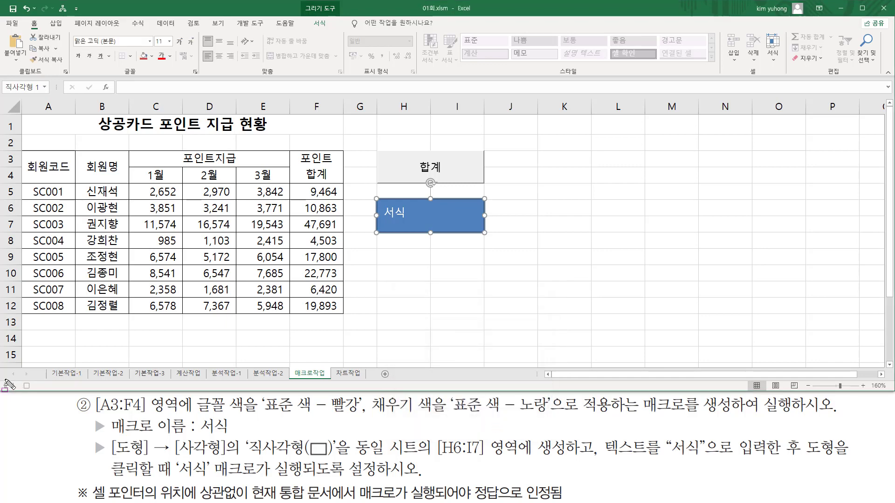
Step: Set the font colour of header range A3:F4 to standard red (표준 색 - 빨강)
{"action": "left_click_drag", "start_coordinate": [17, 380], "coordinate": [36, 391]}
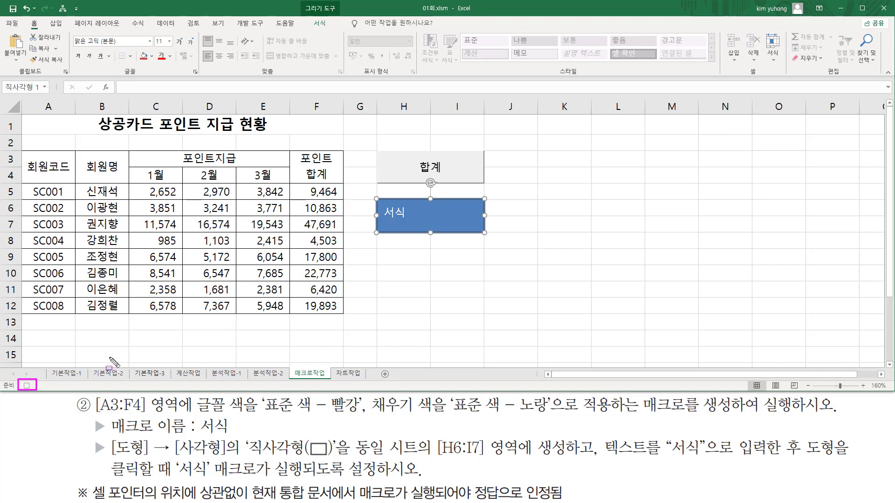
{"action": "left_click_drag", "start_coordinate": [96, 413], "coordinate": [139, 413]}
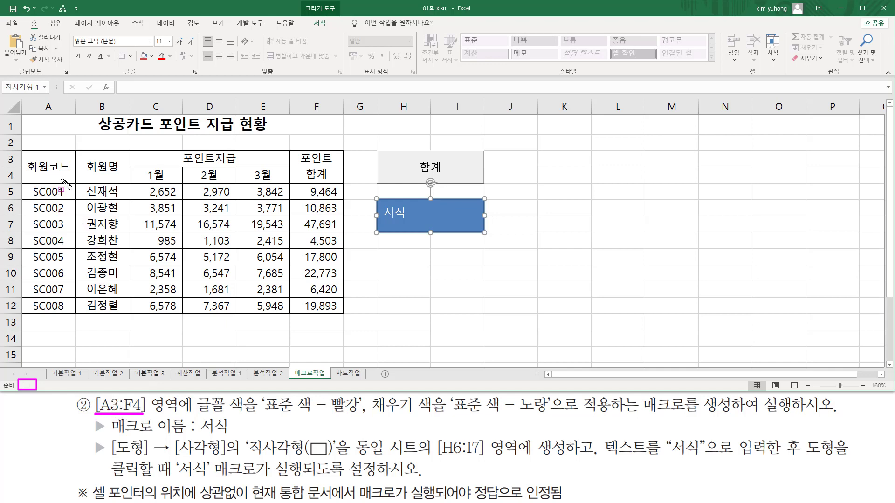
{"action": "left_click", "coordinate": [43, 162]}
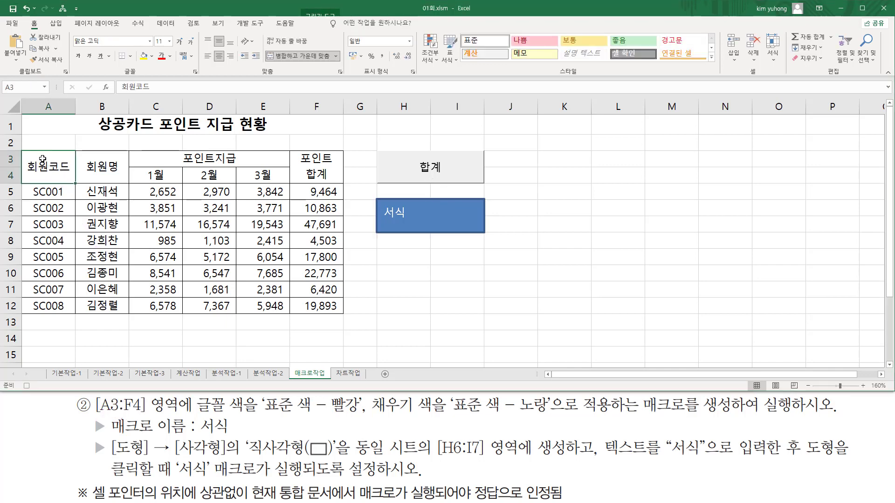
{"action": "left_click_drag", "start_coordinate": [43, 162], "coordinate": [297, 174]}
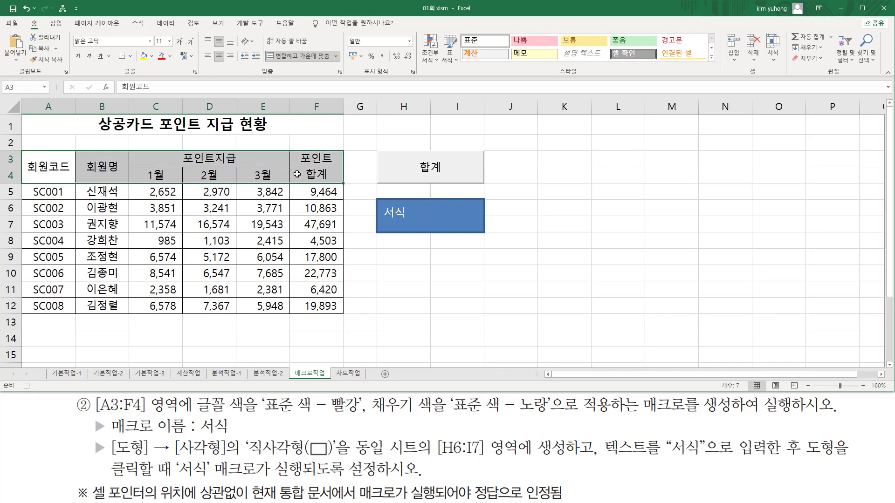
{"action": "mouse_move", "coordinate": [155, 45]}
{"action": "left_mouse_down"}
{"action": "mouse_move", "coordinate": [179, 64]}
{"action": "mouse_move", "coordinate": [152, 61]}
{"action": "mouse_move", "coordinate": [157, 69]}
{"action": "left_mouse_up"}
{"action": "key", "text": "Escape"}
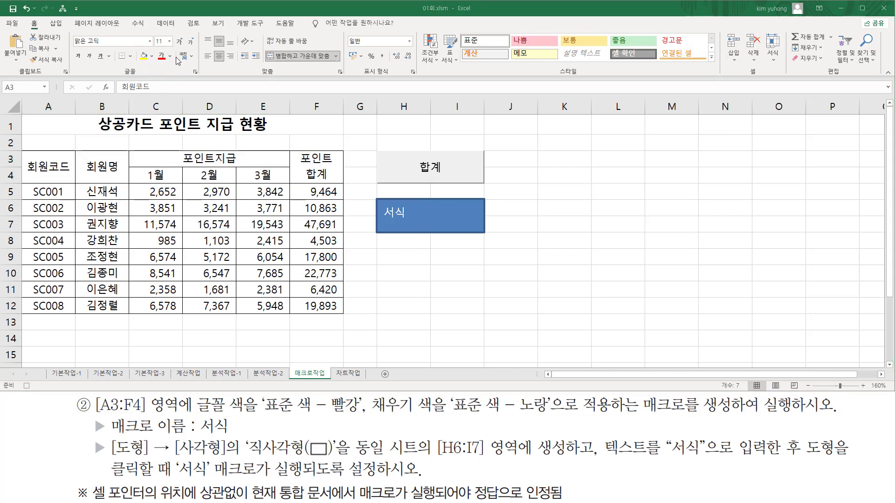
{"action": "left_click", "coordinate": [171, 57]}
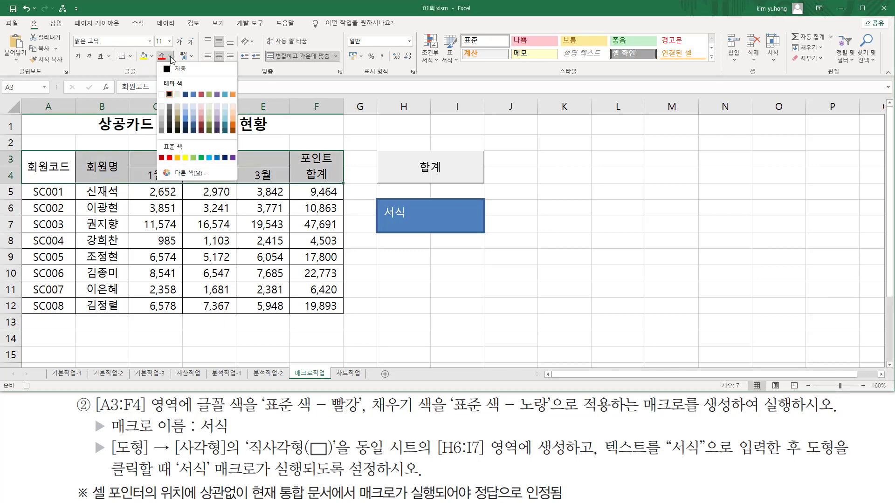
{"action": "left_click", "coordinate": [170, 158]}
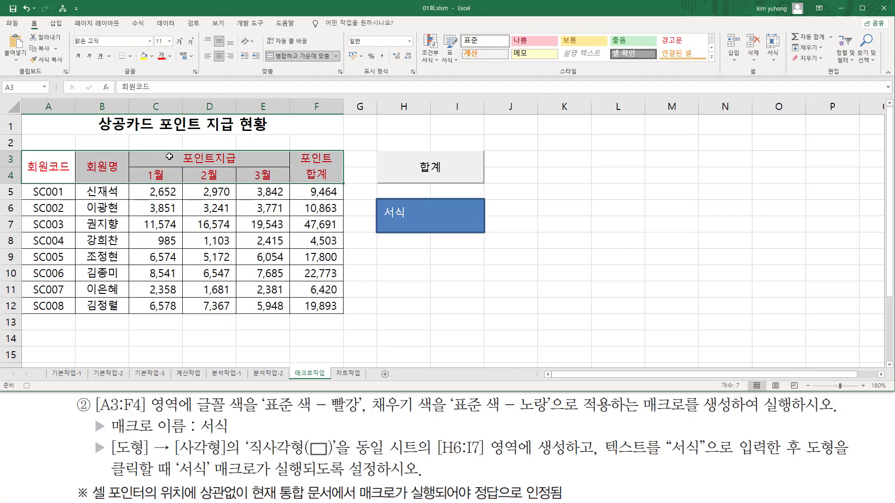
Step: Fill A3:F4 with standard yellow (표준 색 - 노랑), select I1 to release the range, and stop the macro recording
{"action": "left_click", "coordinate": [152, 57]}
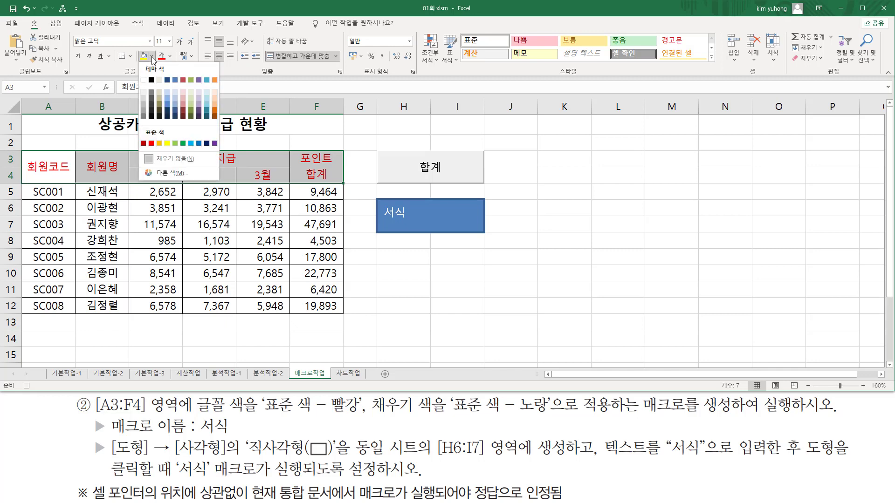
{"action": "left_click", "coordinate": [166, 144]}
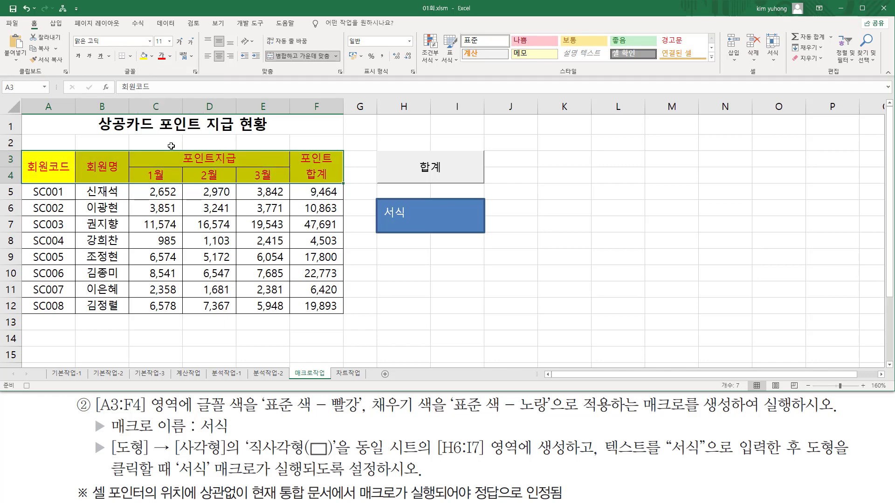
{"action": "left_click", "coordinate": [459, 124]}
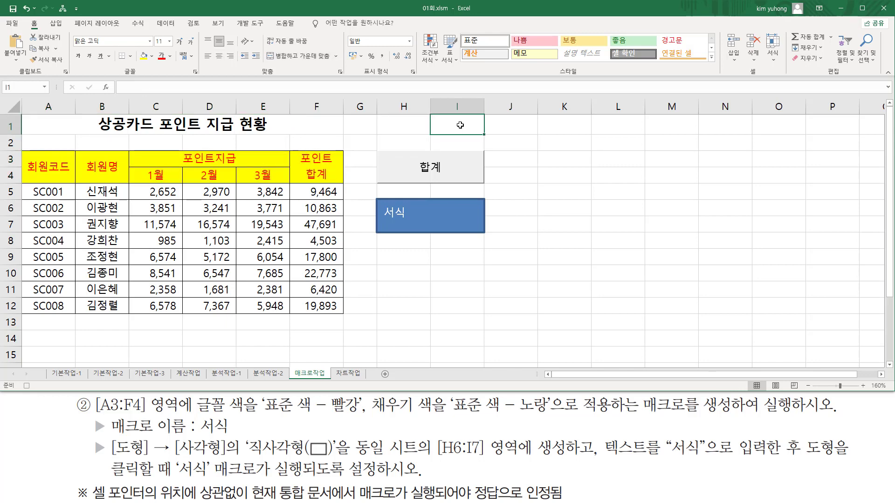
{"action": "left_click", "coordinate": [26, 388]}
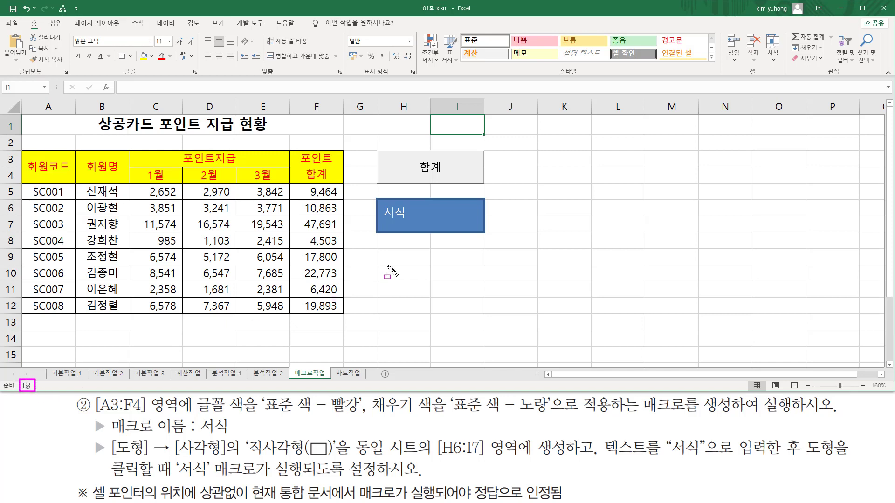
Step: Recolour header range A3:F4 manually with a dark orange theme fill and white font, and select L8
{"action": "left_click", "coordinate": [398, 220]}
{"action": "mouse_move", "coordinate": [372, 192]}
{"action": "left_mouse_down"}
{"action": "mouse_move", "coordinate": [405, 233]}
{"action": "mouse_move", "coordinate": [492, 247]}
{"action": "left_mouse_up"}
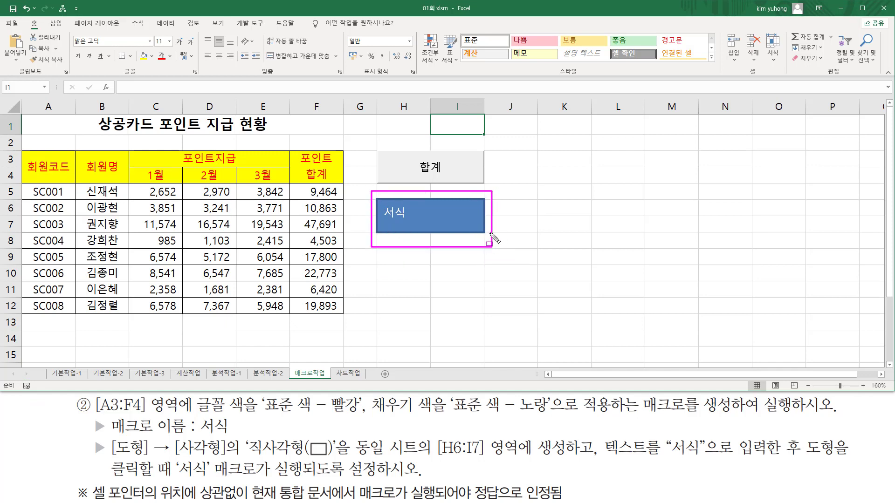
{"action": "key", "text": "Escape"}
{"action": "left_click", "coordinate": [39, 163]}
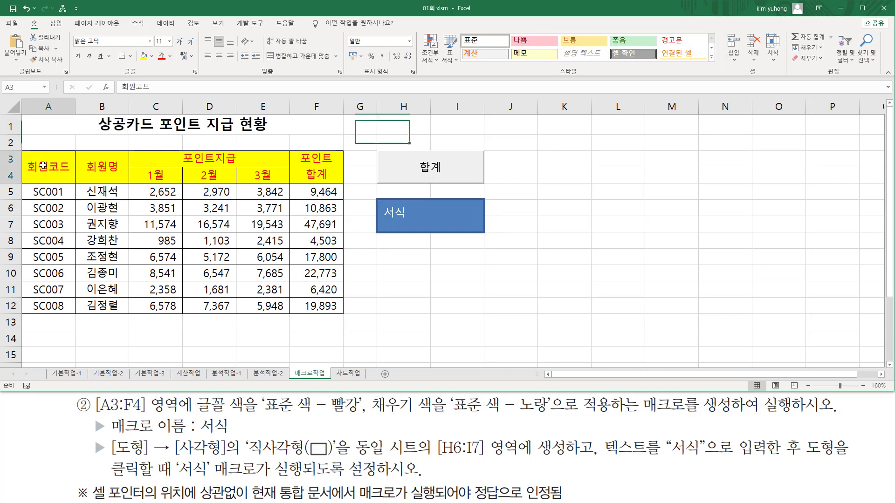
{"action": "left_click_drag", "start_coordinate": [38, 163], "coordinate": [318, 167]}
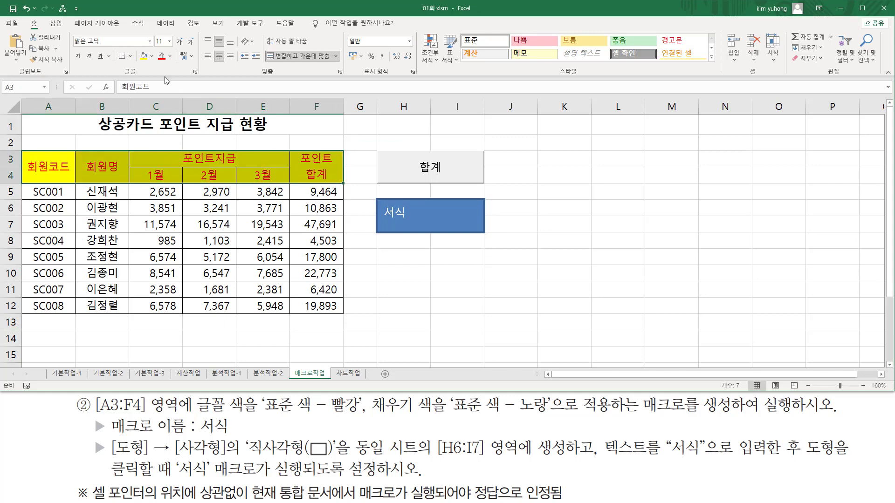
{"action": "left_click", "coordinate": [152, 56]}
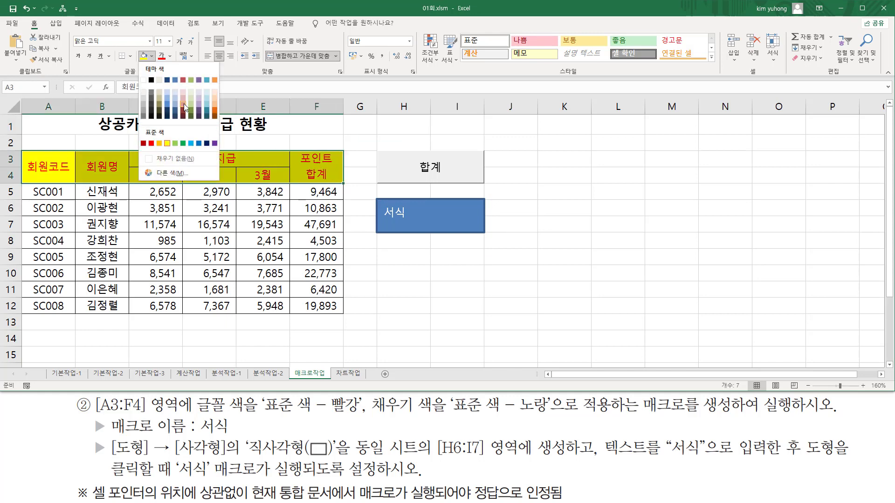
{"action": "left_click", "coordinate": [215, 111]}
{"action": "left_click", "coordinate": [171, 57]}
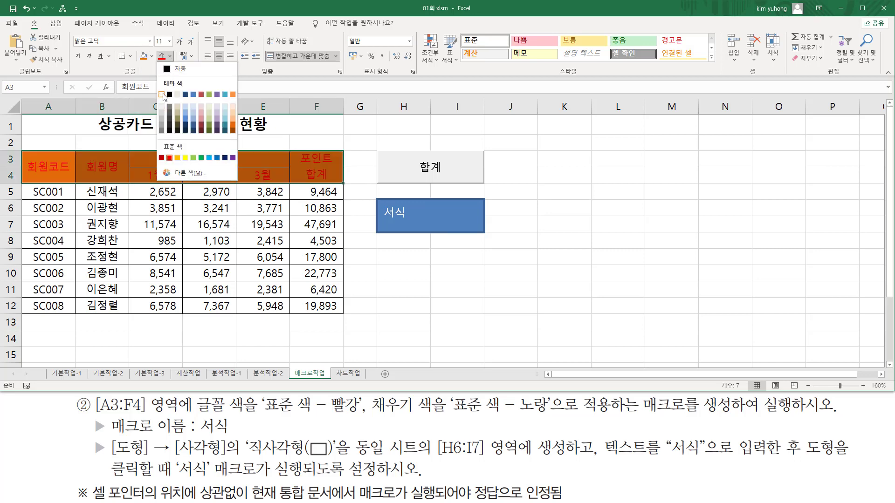
{"action": "left_click", "coordinate": [162, 95]}
{"action": "left_click", "coordinate": [598, 246]}
Step: Run the 서식 macro from its rectangle to reapply the red font and yellow fill to A3:F4
{"action": "mouse_move", "coordinate": [371, 191]}
{"action": "left_mouse_down"}
{"action": "mouse_move", "coordinate": [459, 240]}
{"action": "mouse_move", "coordinate": [485, 240]}
{"action": "left_mouse_up"}
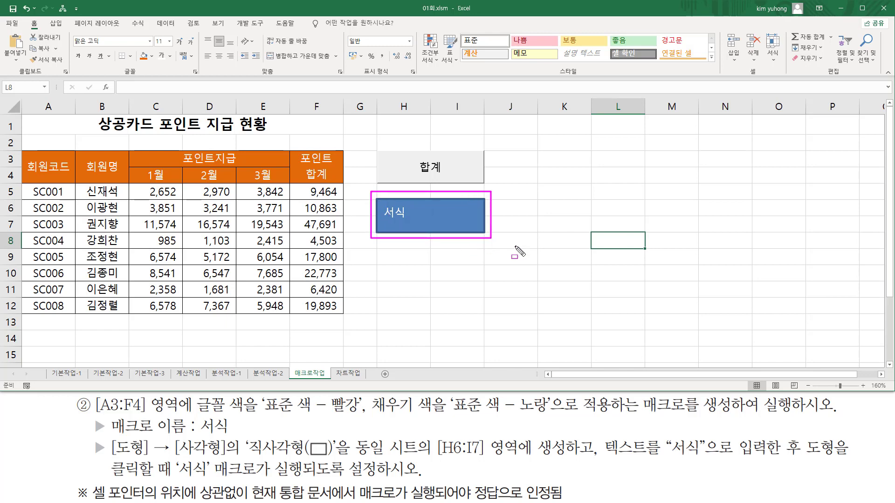
{"action": "key", "text": "Escape"}
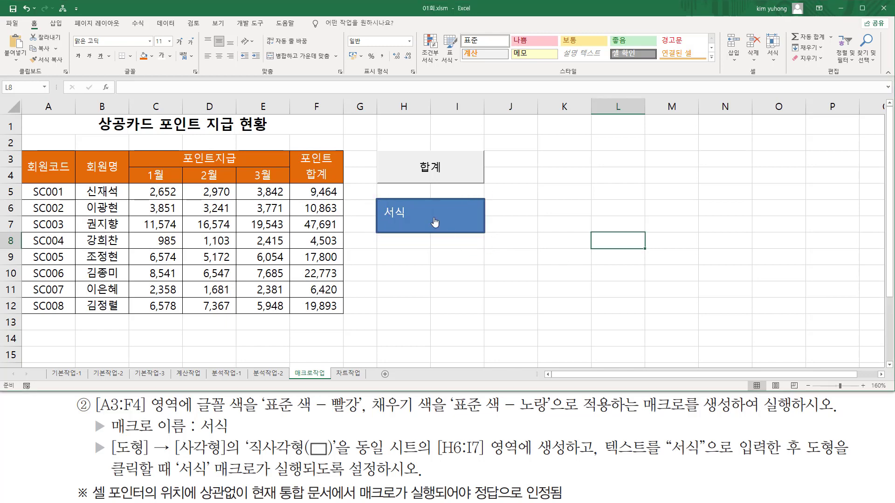
{"action": "left_click", "coordinate": [434, 223]}
{"action": "key", "text": "ctrl+2"}
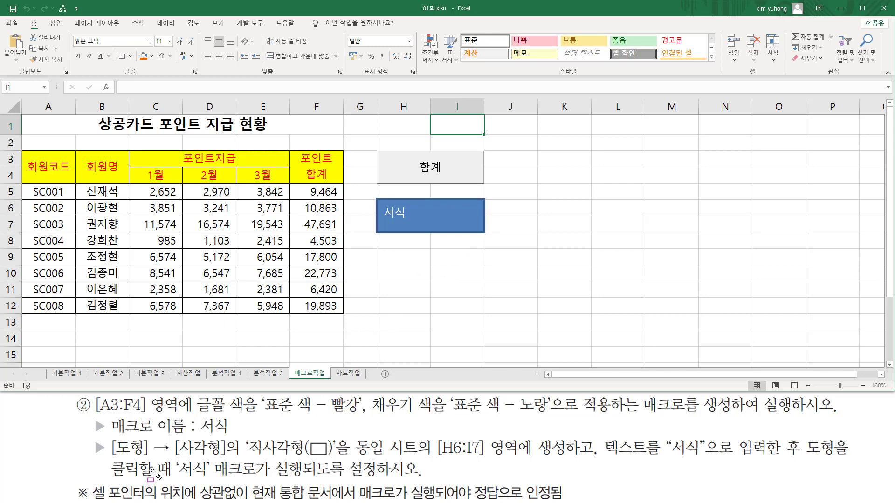
{"action": "mouse_move", "coordinate": [88, 482]}
{"action": "left_mouse_down"}
{"action": "mouse_move", "coordinate": [146, 500]}
{"action": "mouse_move", "coordinate": [569, 501]}
{"action": "left_mouse_up"}
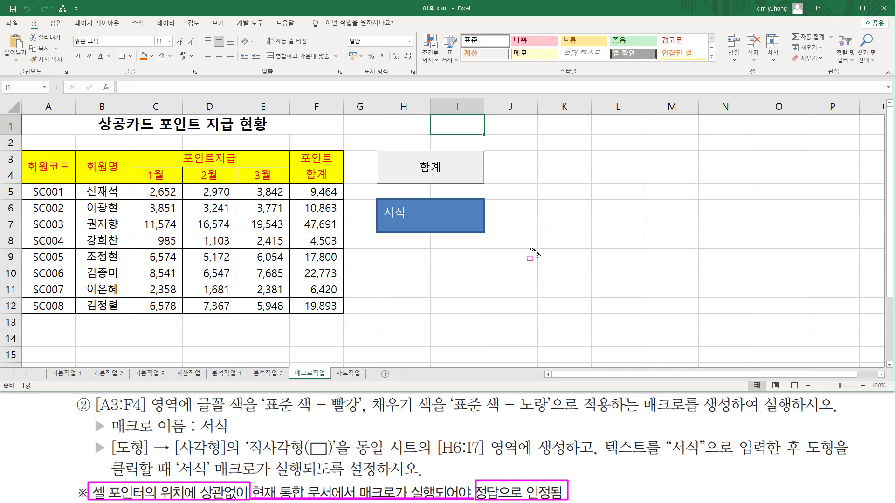
Step: Select cell C13 below the 1월 column
{"action": "key", "text": "Escape"}
{"action": "left_click", "coordinate": [174, 317]}
{"action": "key", "text": "ctrl+shift+d"}
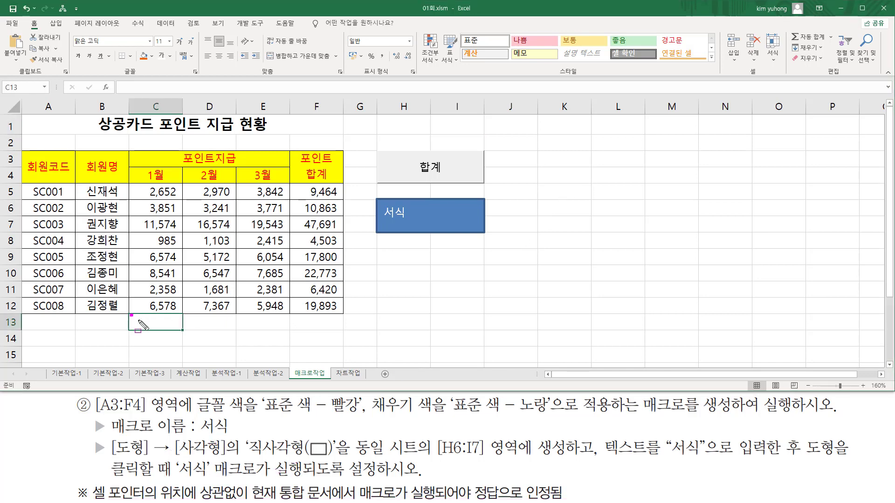
{"action": "left_click_drag", "start_coordinate": [131, 316], "coordinate": [275, 331]}
{"action": "left_click_drag", "start_coordinate": [138, 317], "coordinate": [165, 328]}
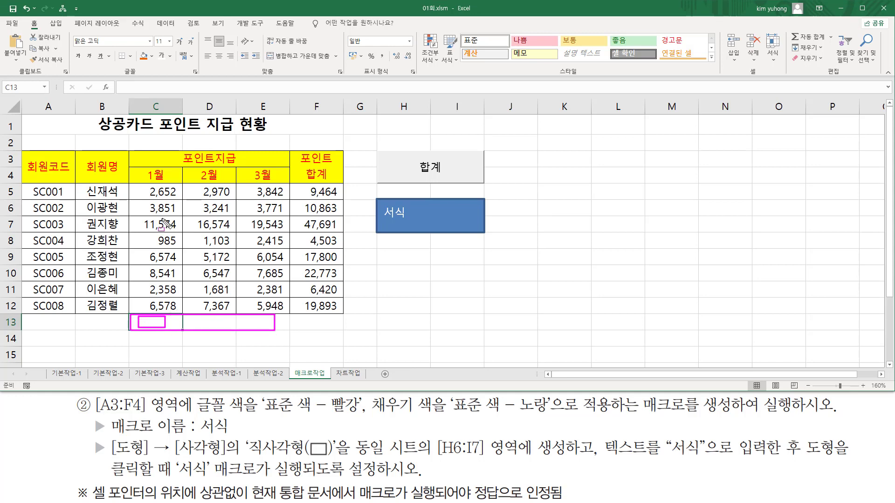
{"action": "left_click_drag", "start_coordinate": [146, 184], "coordinate": [168, 330]}
{"action": "left_click_drag", "start_coordinate": [197, 187], "coordinate": [201, 227]}
{"action": "mouse_move", "coordinate": [193, 258]}
{"action": "left_mouse_down"}
{"action": "mouse_move", "coordinate": [230, 336]}
{"action": "mouse_move", "coordinate": [225, 325]}
{"action": "left_mouse_up"}
{"action": "left_click_drag", "start_coordinate": [251, 187], "coordinate": [274, 328]}
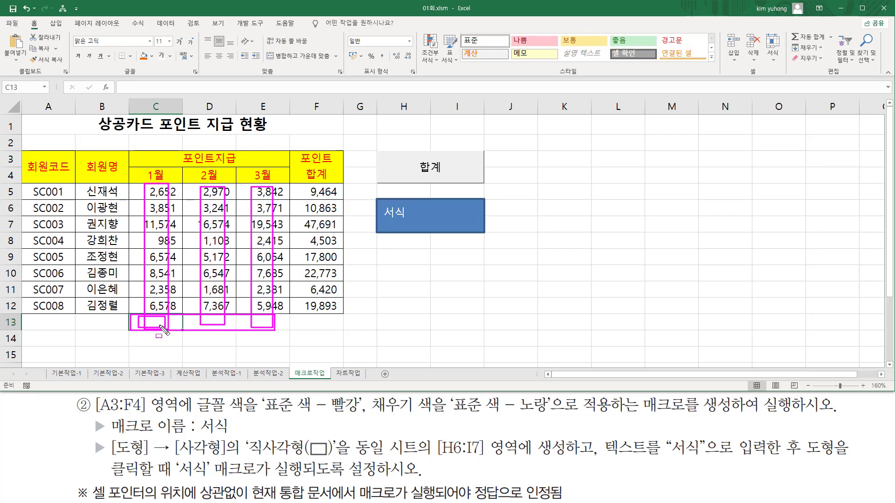
{"action": "key", "text": "Escape"}
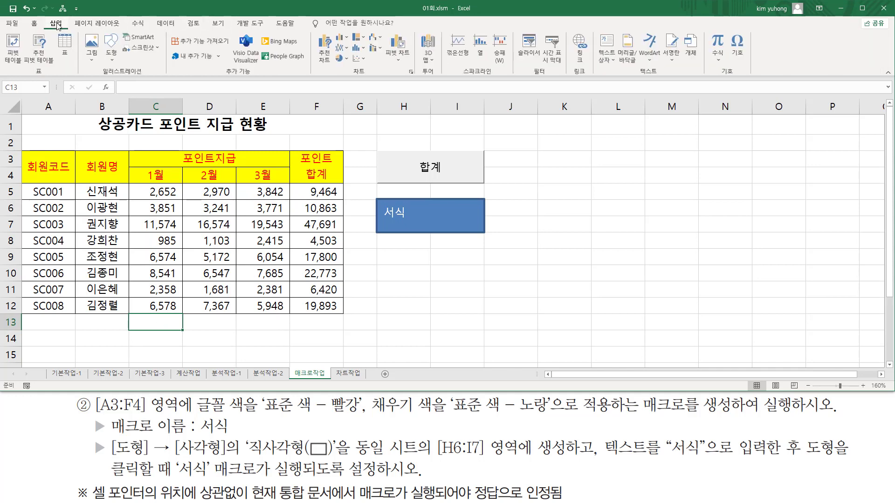
Step: Draw an oval about 1.6 cm high and 2.55 cm wide below the 서식 rectangle, around H10:I12
{"action": "left_click", "coordinate": [111, 49]}
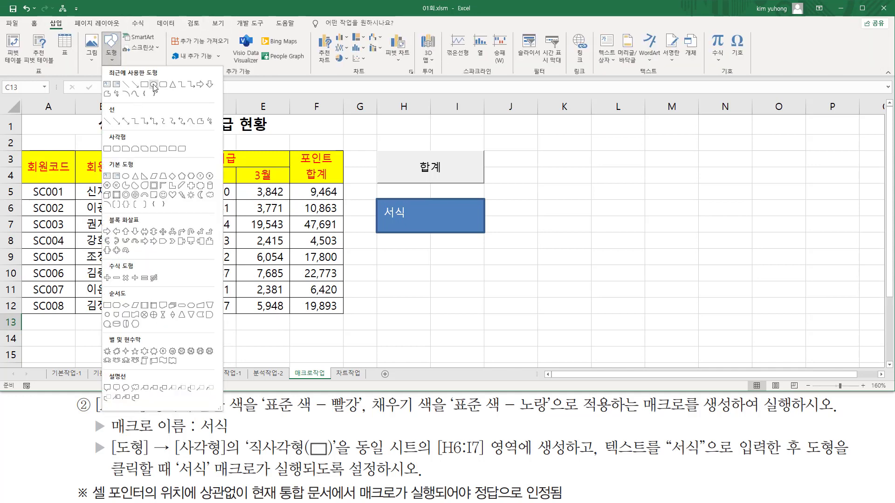
{"action": "left_click", "coordinate": [145, 85]}
{"action": "left_click_drag", "start_coordinate": [390, 262], "coordinate": [461, 307]}
Step: Assign a new macro named 합계2 to the oval and start recording it in the current workbook (현재 통합 문서)
{"action": "right_click", "coordinate": [425, 288]}
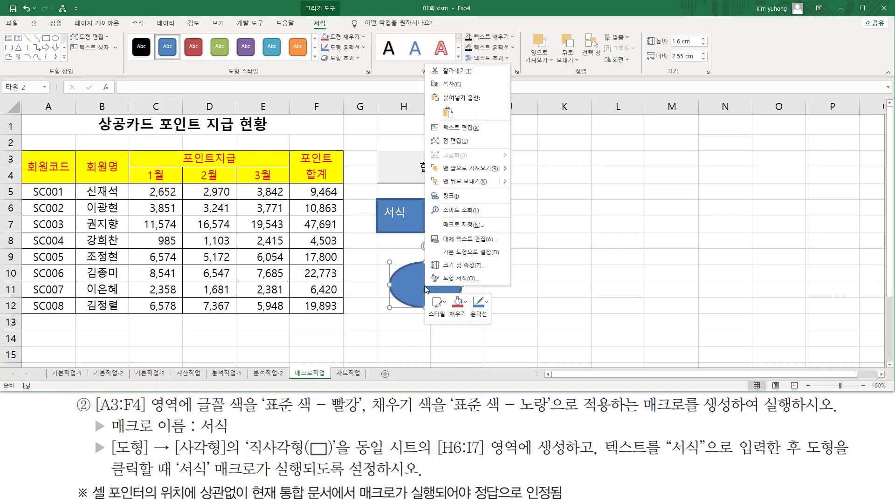
{"action": "left_click", "coordinate": [451, 225]}
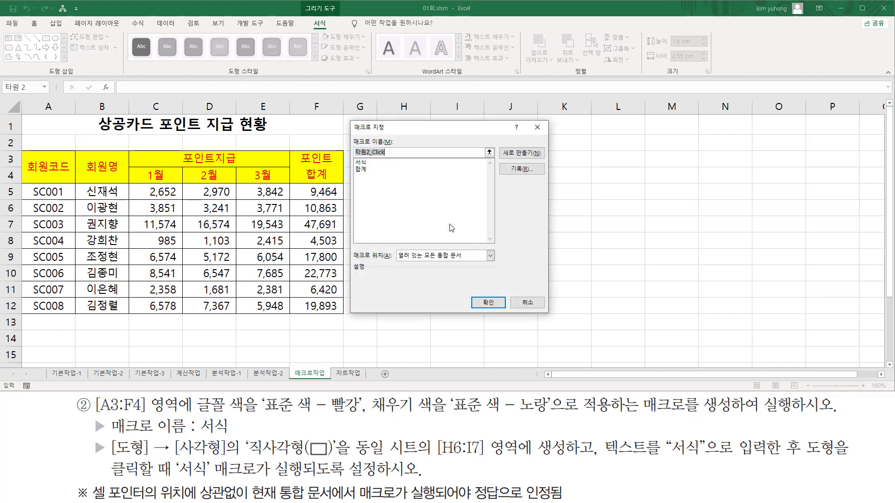
{"action": "type", "text": "합계2"}
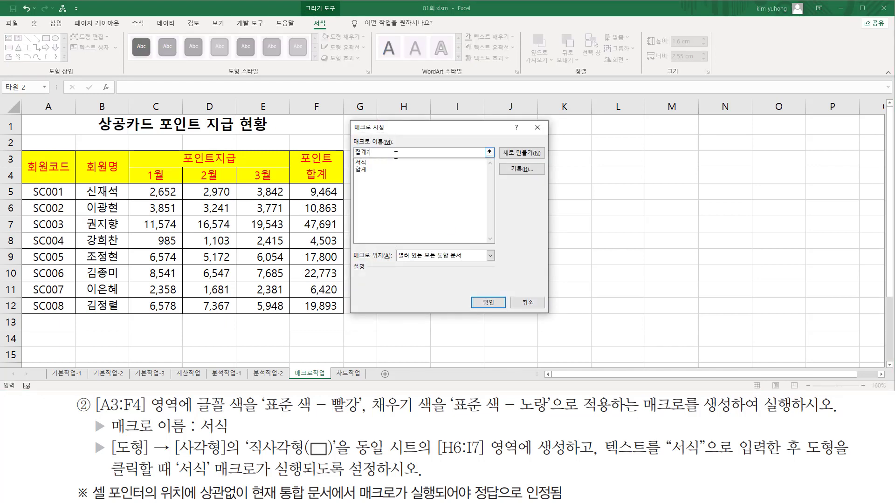
{"action": "left_click", "coordinate": [521, 173]}
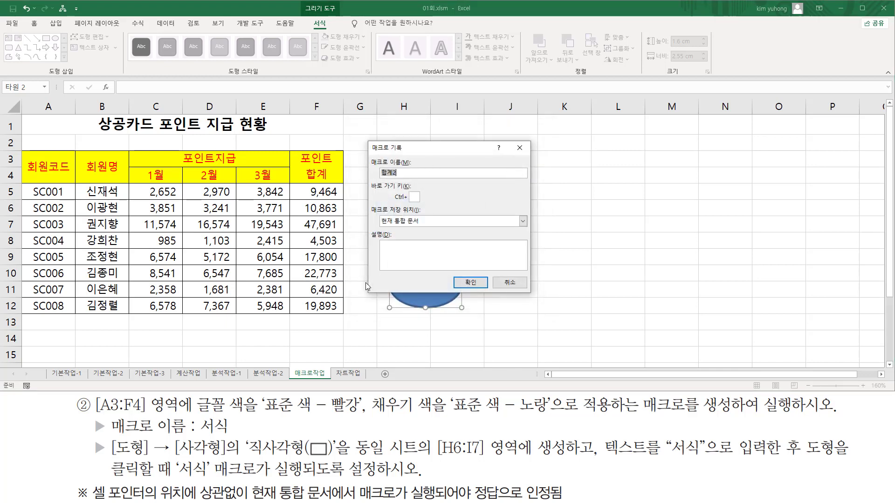
{"action": "left_click", "coordinate": [397, 176]}
{"action": "left_click", "coordinate": [471, 283]}
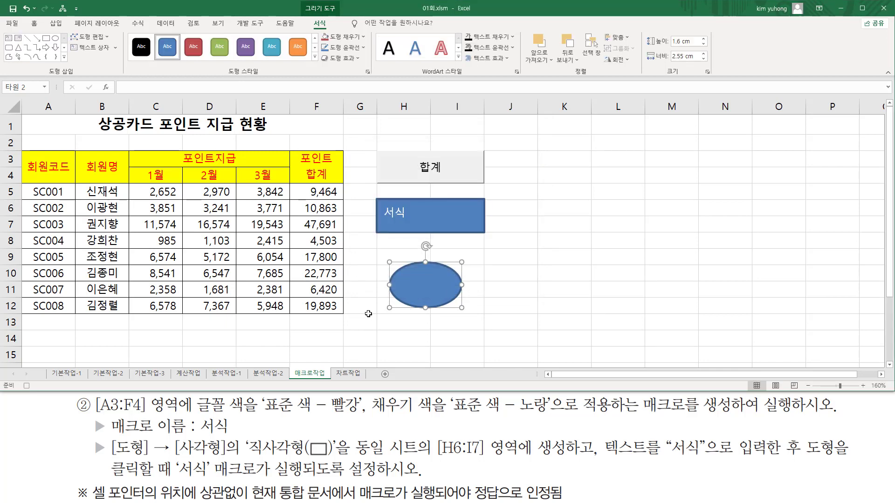
Step: Deselect the oval and enter =SUM(C5:C12) in the already active cell C13 without reselecting it
{"action": "key", "text": "Escape"}
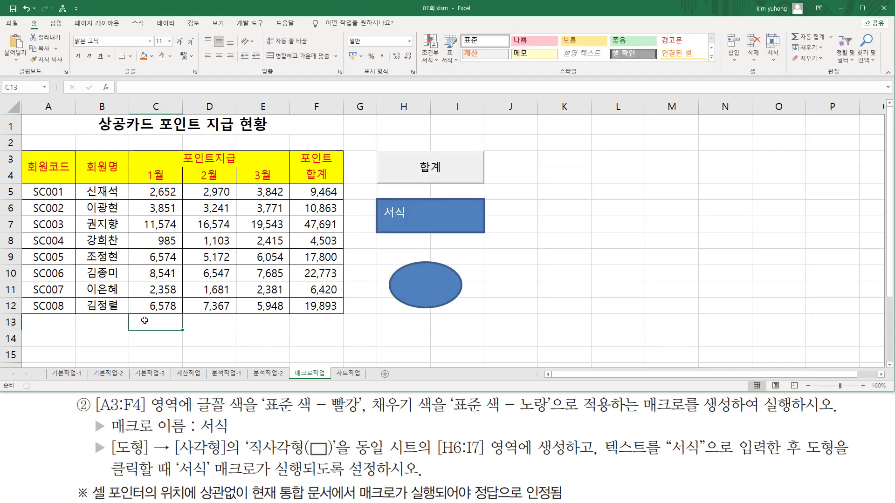
{"action": "left_click_drag", "start_coordinate": [141, 318], "coordinate": [176, 329]}
{"action": "key", "text": "Escape"}
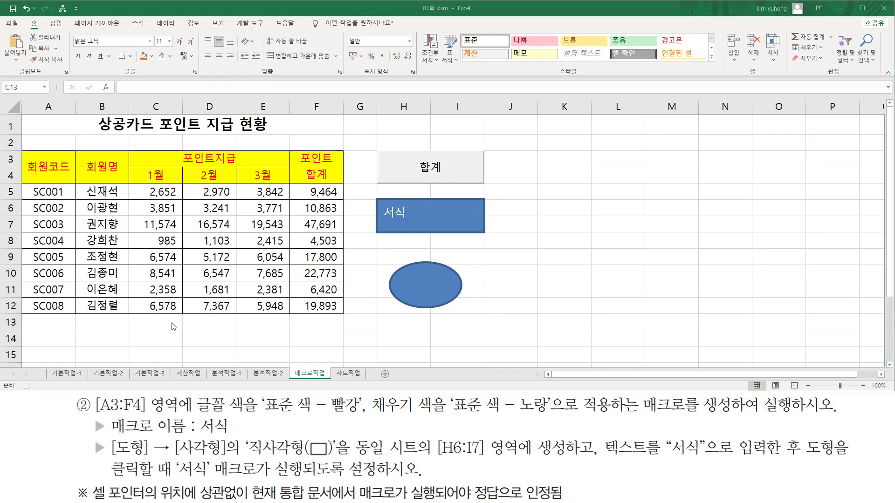
{"action": "left_click", "coordinate": [312, 5]}
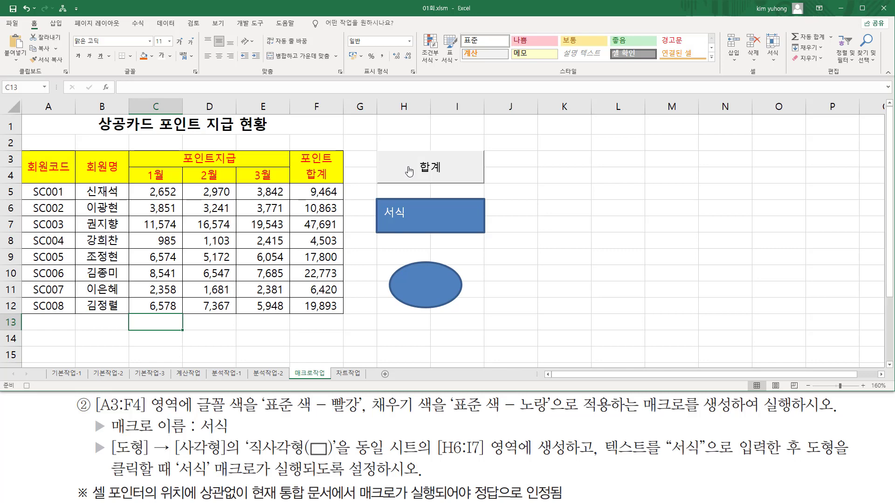
{"action": "type", "text": "="}
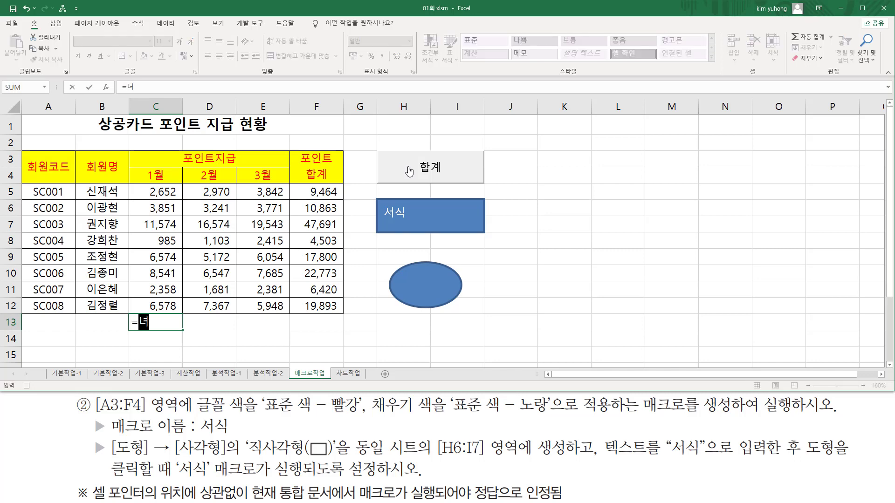
{"action": "type", "text": "sum"}
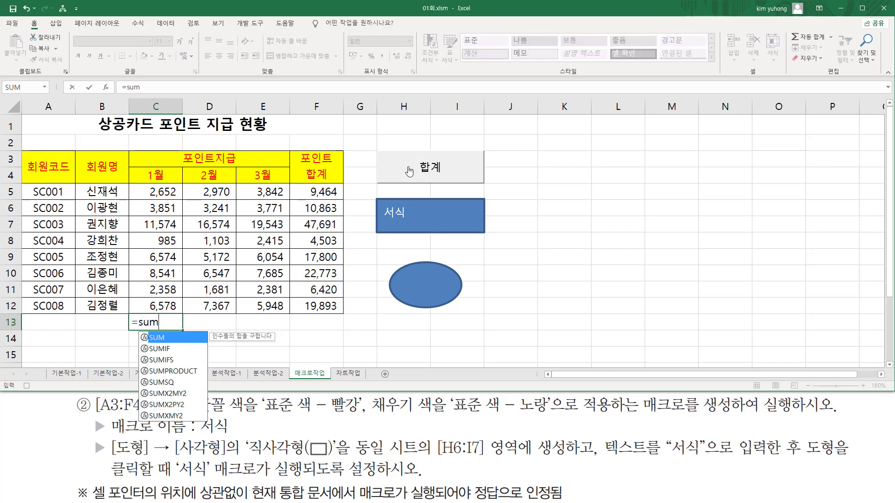
{"action": "type", "text": "("}
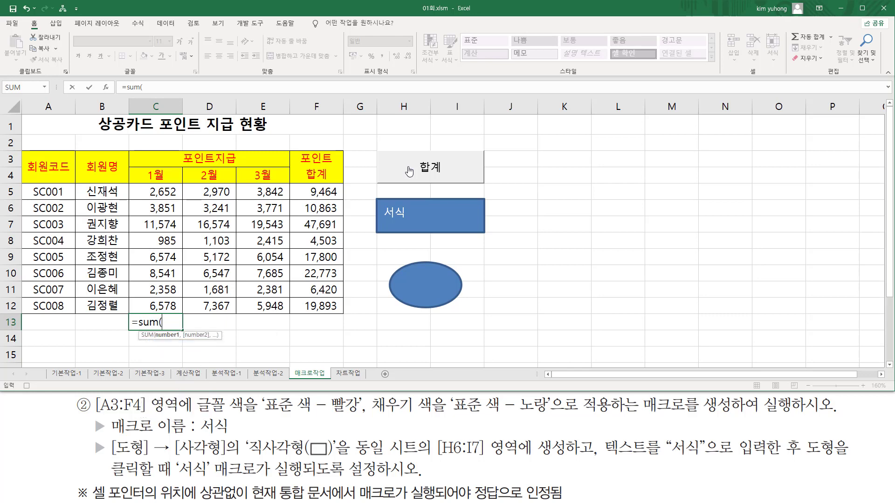
{"action": "left_click_drag", "start_coordinate": [162, 192], "coordinate": [158, 308]}
{"action": "type", "text": ")"}
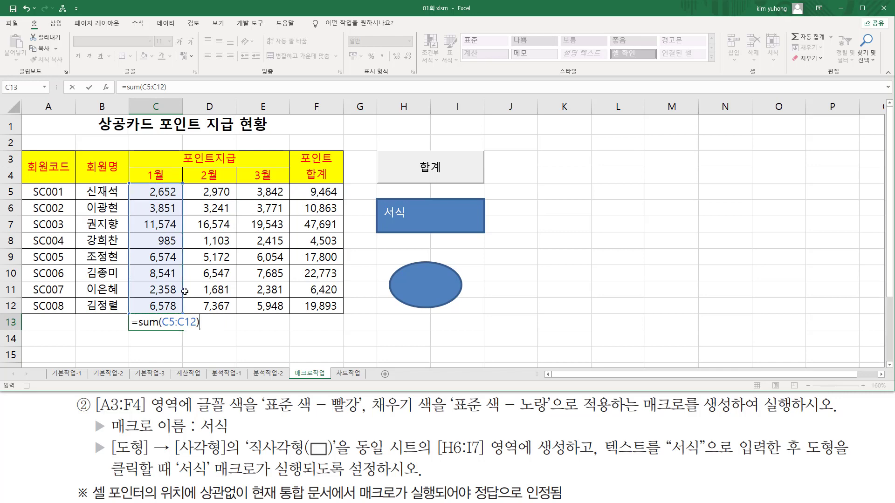
{"action": "key", "text": "Return"}
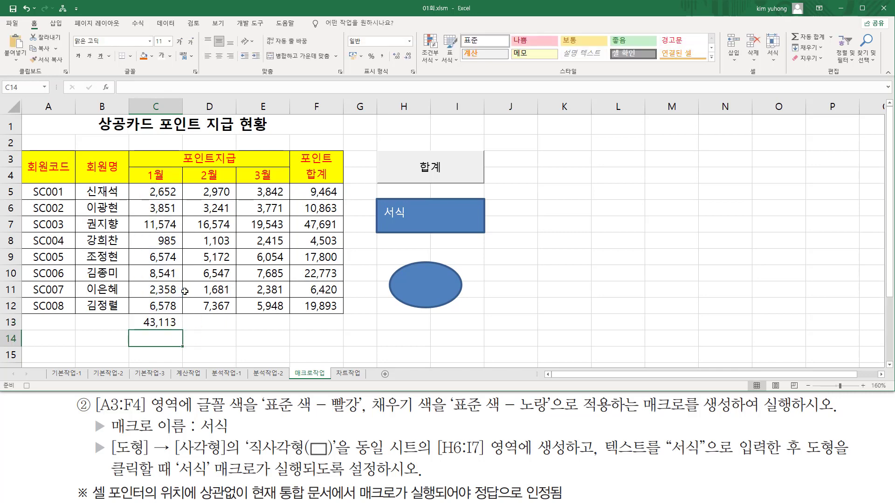
Step: Fill the C13 sum formula across to E13 and stop the macro recording
{"action": "left_click", "coordinate": [173, 322]}
{"action": "left_click_drag", "start_coordinate": [183, 330], "coordinate": [289, 330]}
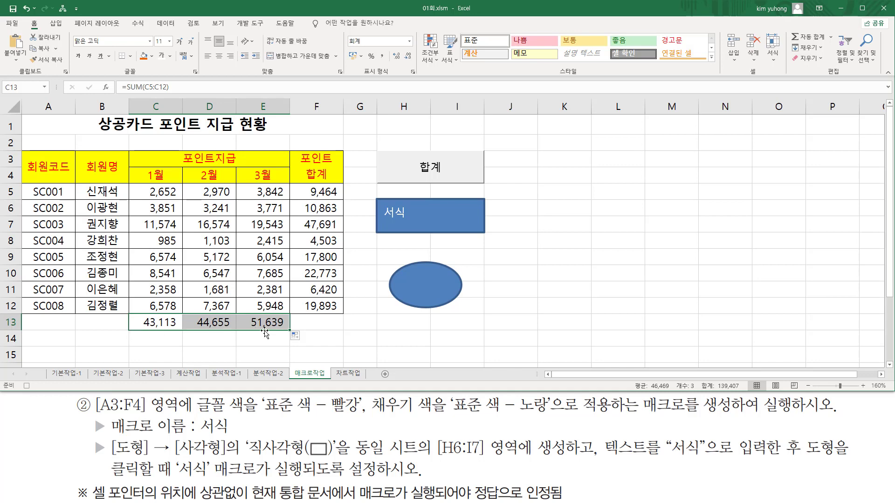
{"action": "left_click", "coordinate": [23, 386]}
Step: Clear the totals in C13:E13 and select an empty cell outside the table
{"action": "left_click_drag", "start_coordinate": [164, 326], "coordinate": [265, 323]}
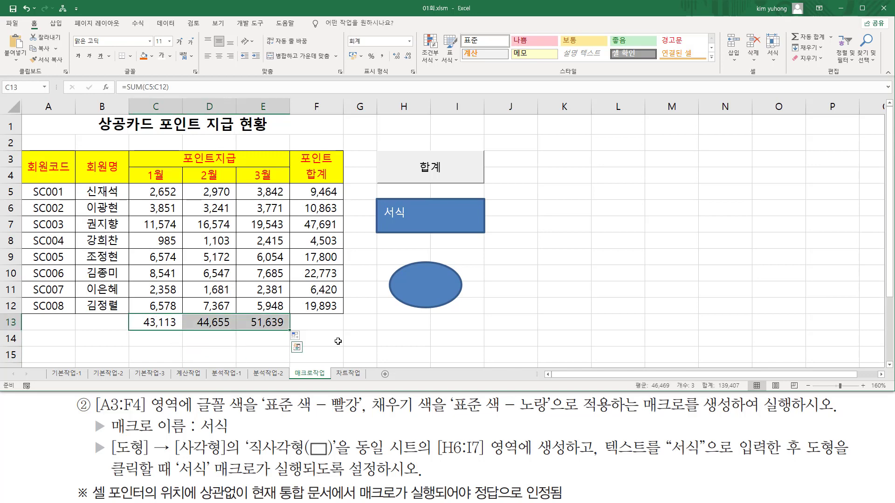
{"action": "key", "text": "Delete"}
{"action": "left_click", "coordinate": [387, 335]}
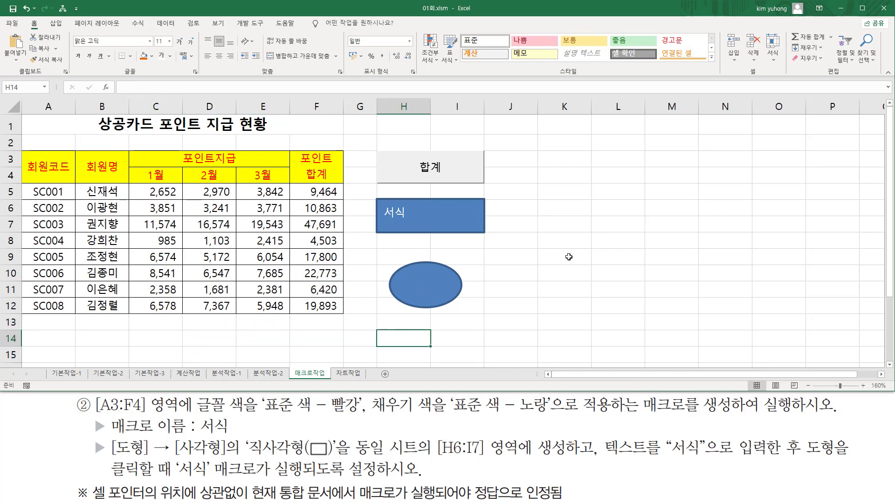
Step: Run the 합계2 macro from the oval with K8 active, and again with K11 active
{"action": "left_click", "coordinate": [428, 282]}
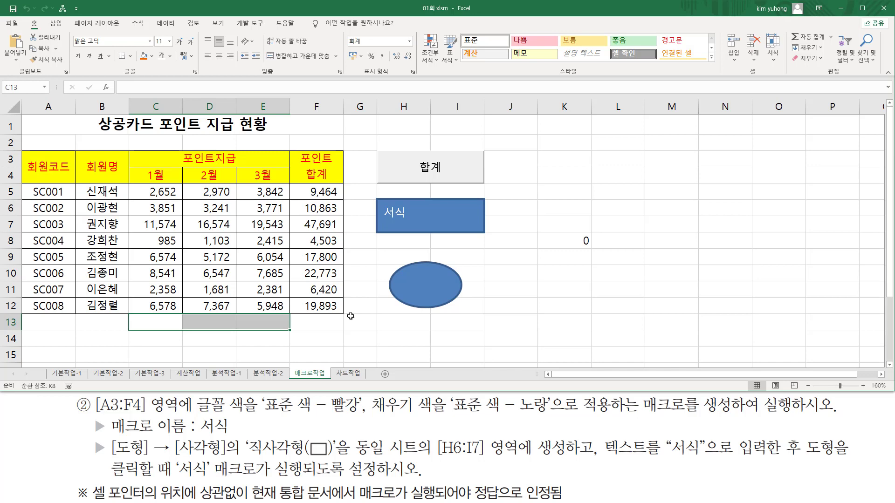
{"action": "left_click_drag", "start_coordinate": [144, 318], "coordinate": [285, 327]}
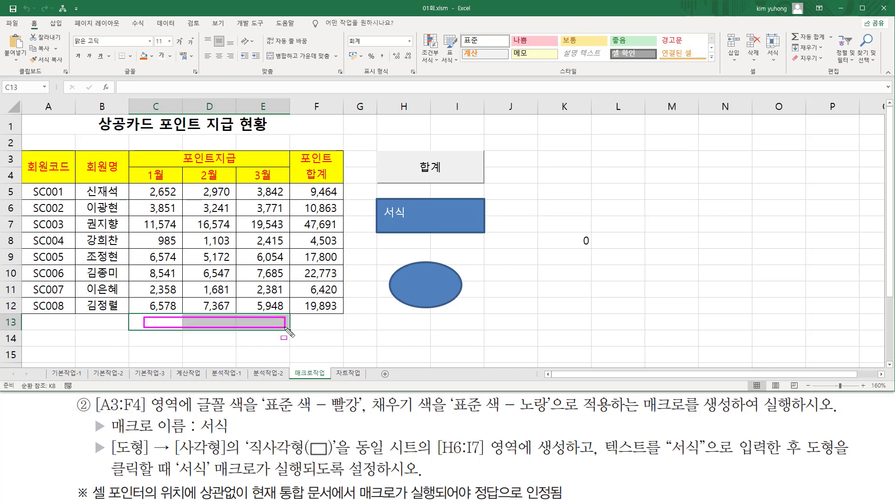
{"action": "left_click_drag", "start_coordinate": [559, 230], "coordinate": [603, 254]}
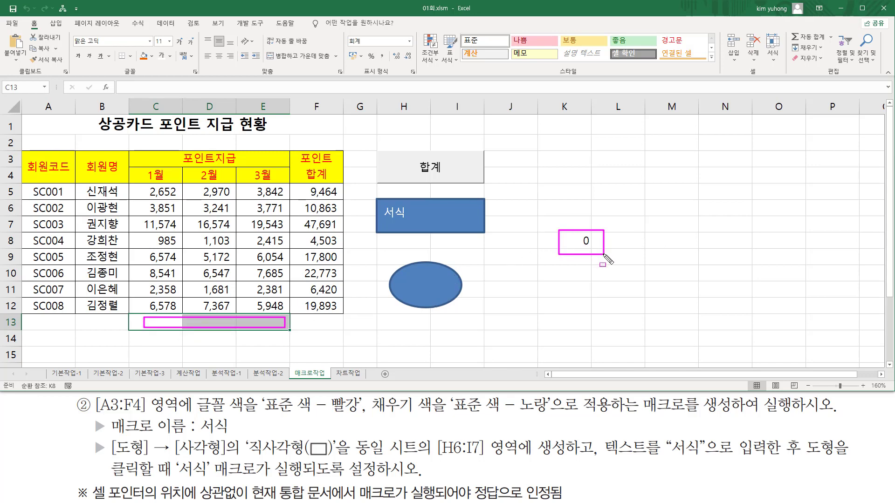
{"action": "key", "text": "Escape"}
{"action": "left_click", "coordinate": [576, 290]}
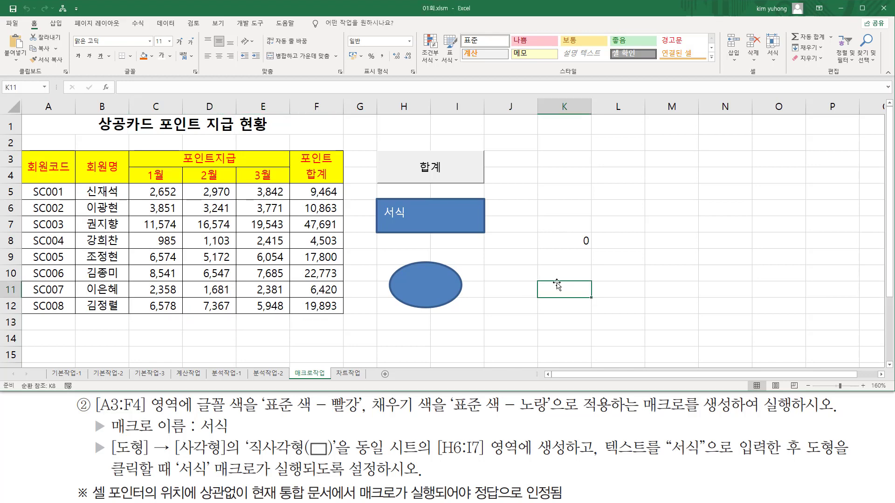
{"action": "left_click", "coordinate": [428, 294]}
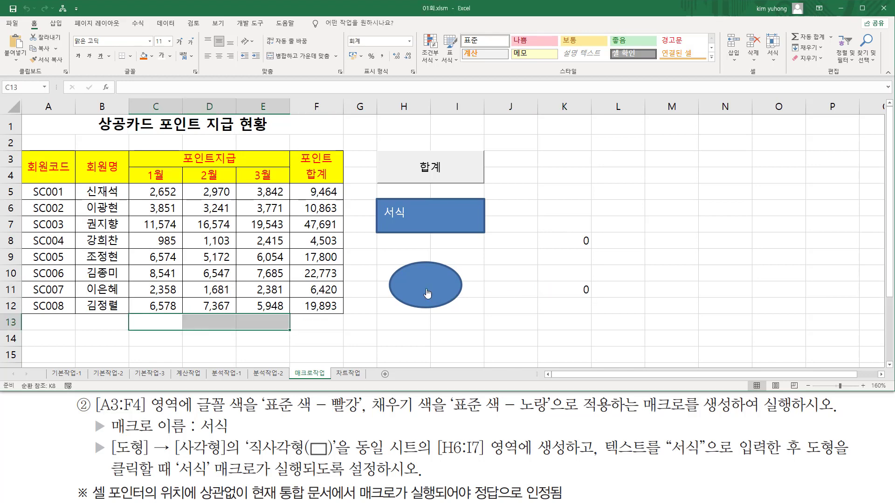
{"action": "left_click_drag", "start_coordinate": [548, 279], "coordinate": [592, 296]}
{"action": "mouse_move", "coordinate": [143, 314]}
{"action": "left_mouse_down"}
{"action": "mouse_move", "coordinate": [163, 327]}
{"action": "mouse_move", "coordinate": [274, 327]}
{"action": "left_mouse_up"}
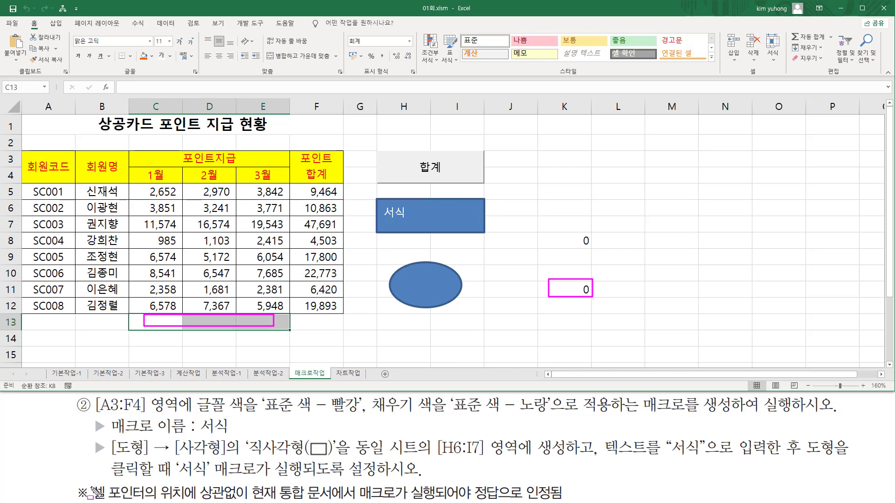
{"action": "left_click_drag", "start_coordinate": [91, 480], "coordinate": [252, 499]}
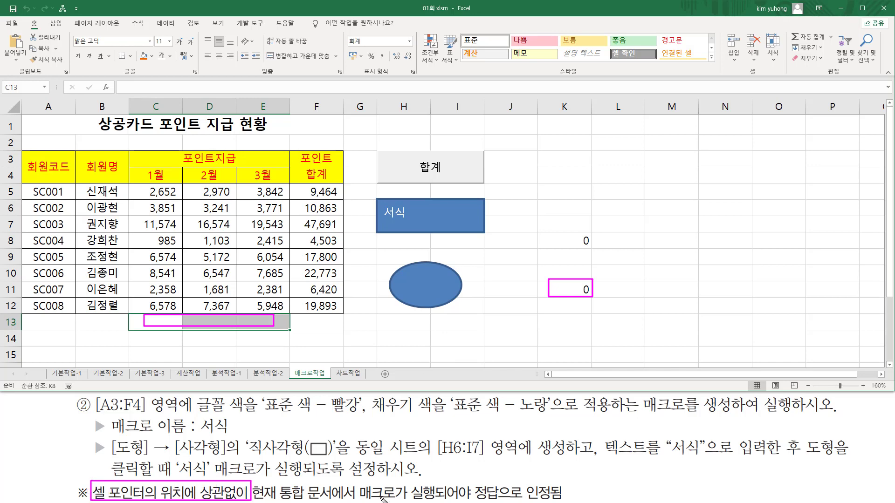
{"action": "left_click_drag", "start_coordinate": [360, 498], "coordinate": [561, 498]}
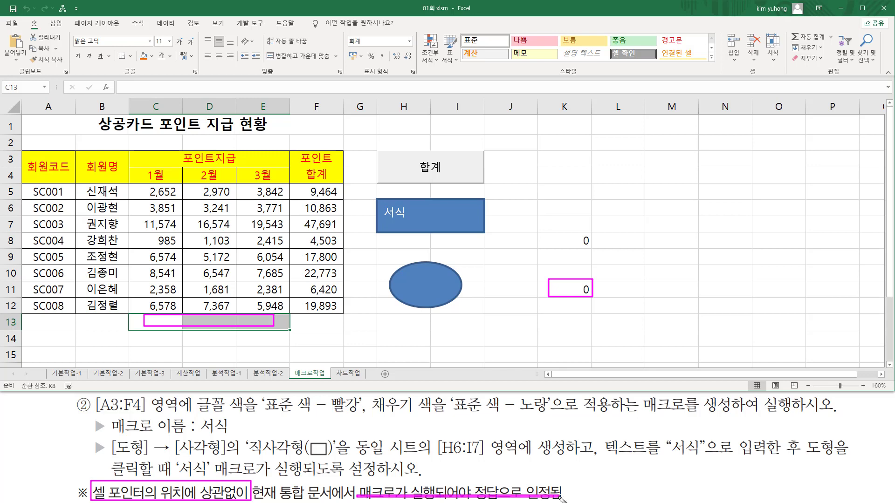
{"action": "key", "text": "Escape"}
Step: Run the 합계2 macro from the oval with M2 active, and again with C13 active
{"action": "left_click", "coordinate": [668, 140]}
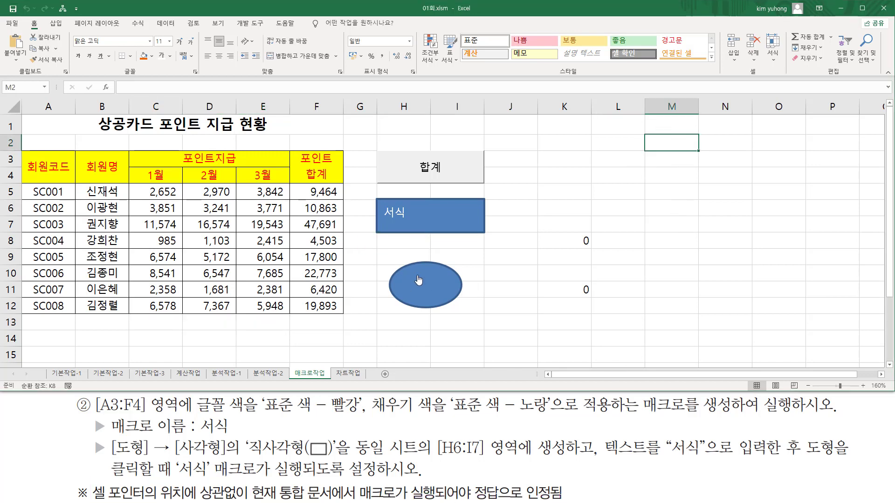
{"action": "left_click", "coordinate": [426, 289]}
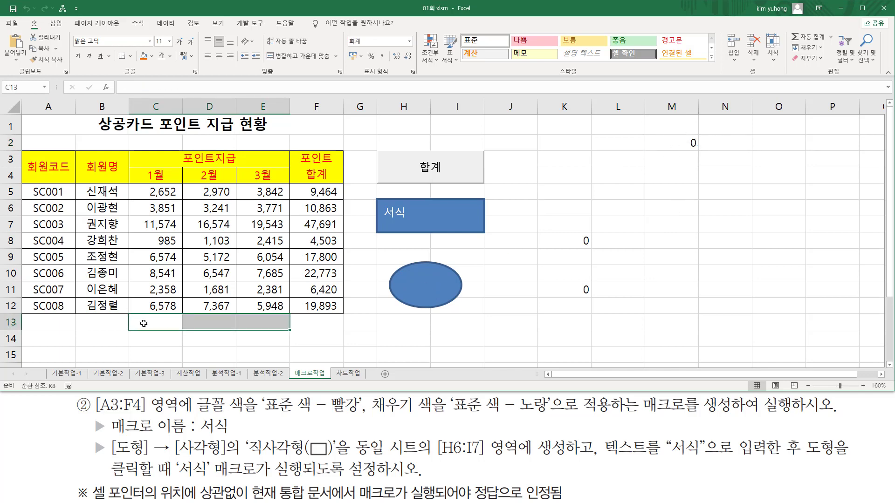
{"action": "left_click", "coordinate": [167, 325]}
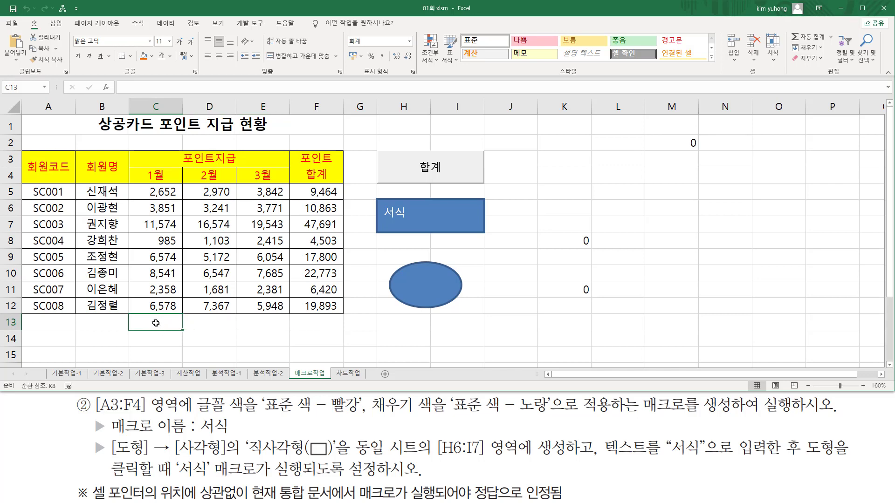
{"action": "left_click", "coordinate": [417, 296]}
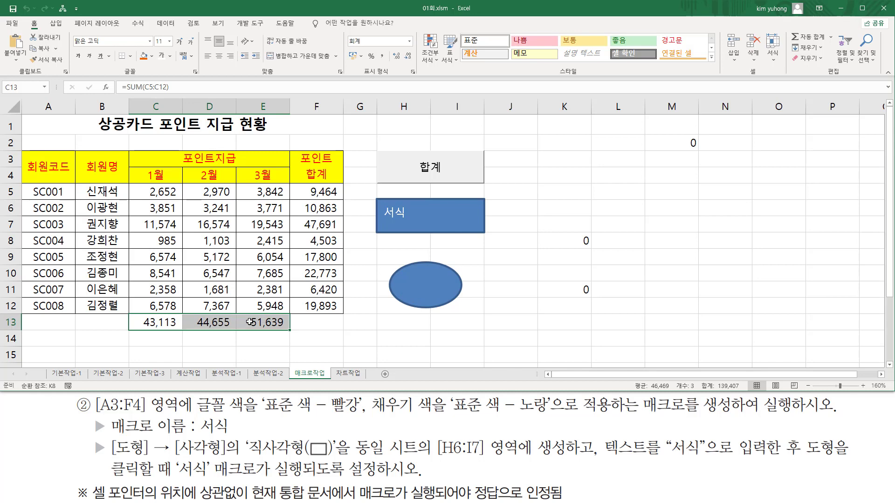
Step: Clear the monthly totals in C13:E13 again, leaving C13 as the active cell
{"action": "left_click", "coordinate": [650, 247]}
{"action": "left_click", "coordinate": [638, 176]}
{"action": "left_click", "coordinate": [606, 327]}
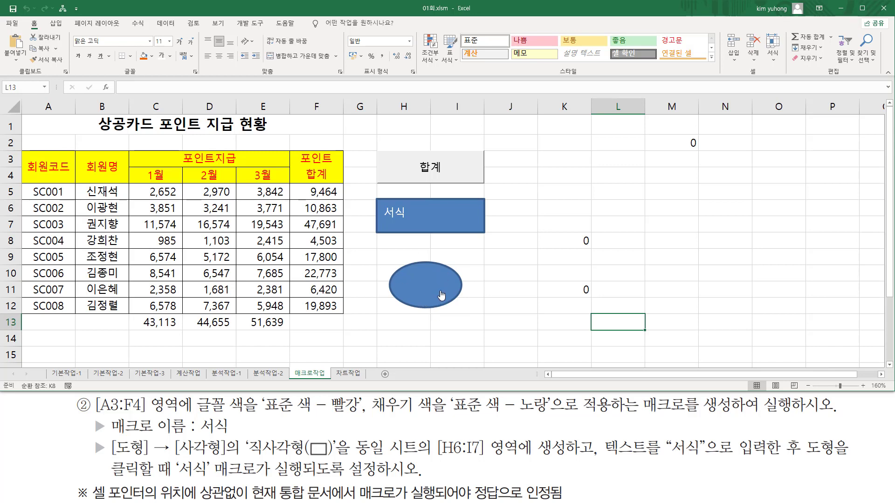
{"action": "left_click", "coordinate": [163, 335]}
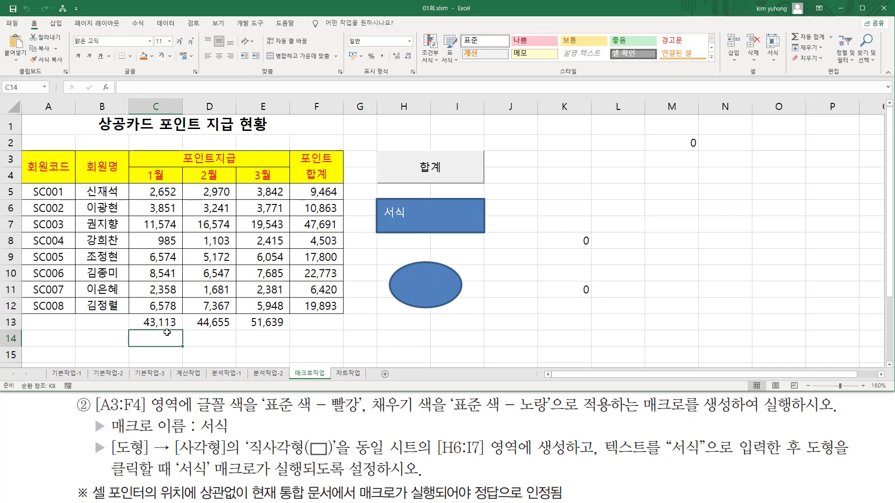
{"action": "left_click", "coordinate": [164, 324]}
{"action": "key", "text": "Delete"}
Step: Draw an isosceles triangle about 2.53 cm high and 1.75 cm wide beside the oval and open its shape options
{"action": "left_click", "coordinate": [56, 23]}
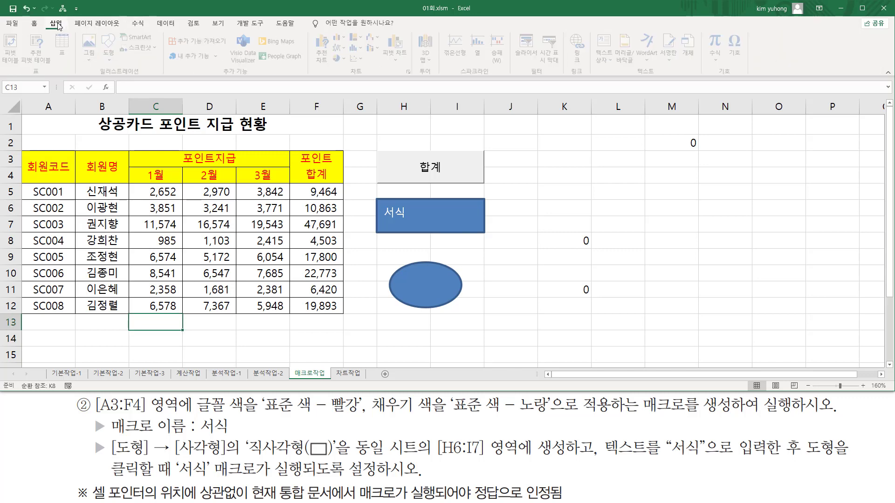
{"action": "left_click", "coordinate": [111, 46]}
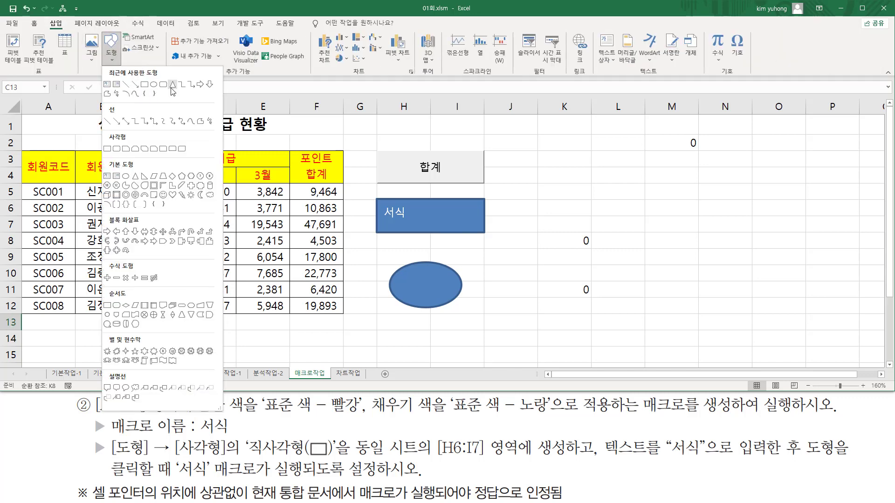
{"action": "left_click", "coordinate": [171, 86]}
{"action": "mouse_move", "coordinate": [527, 268]}
{"action": "left_mouse_down"}
{"action": "mouse_move", "coordinate": [488, 336]}
{"action": "mouse_move", "coordinate": [476, 340]}
{"action": "left_mouse_up"}
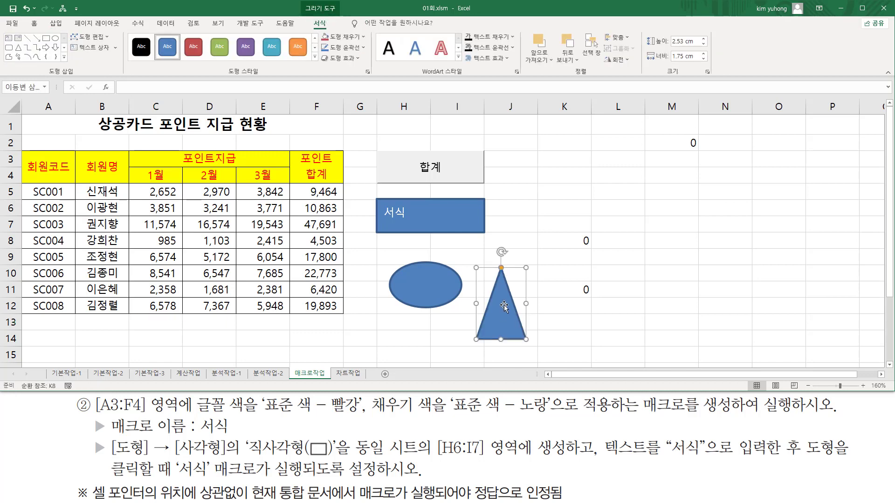
{"action": "right_click", "coordinate": [509, 291]}
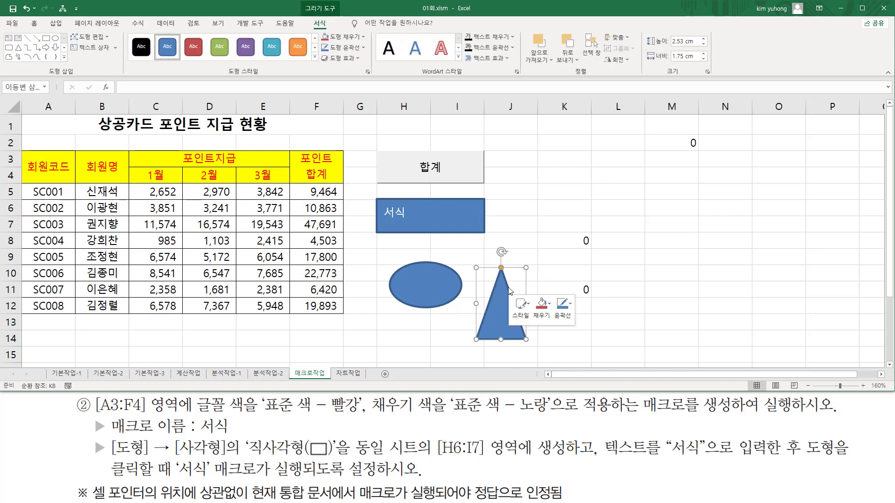
Step: Assign a new macro named 합계3 to the triangle and start recording it in the current workbook
{"action": "left_click", "coordinate": [547, 224]}
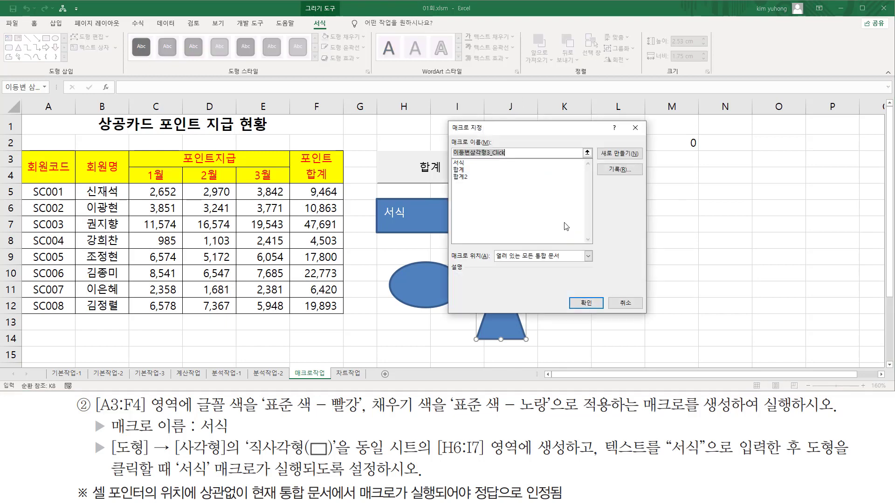
{"action": "type", "text": "gkqr"}
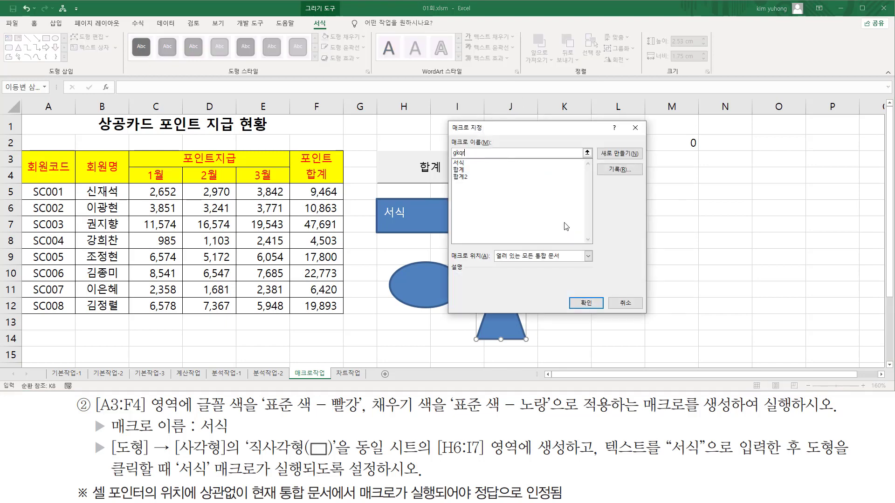
{"action": "key", "text": "BackSpace"}
{"action": "key", "text": "BackSpace"}
{"action": "key", "text": "BackSpace"}
{"action": "type", "text": "합계3"}
{"action": "left_click", "coordinate": [620, 169]}
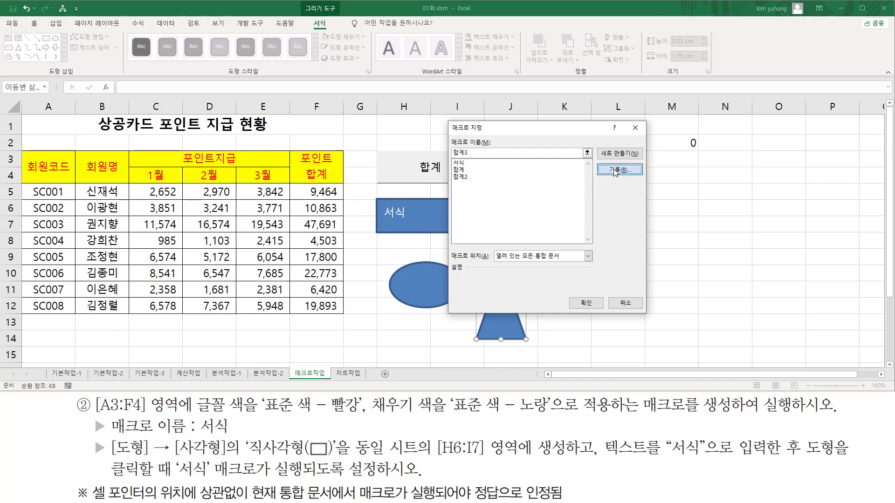
{"action": "left_click", "coordinate": [502, 172]}
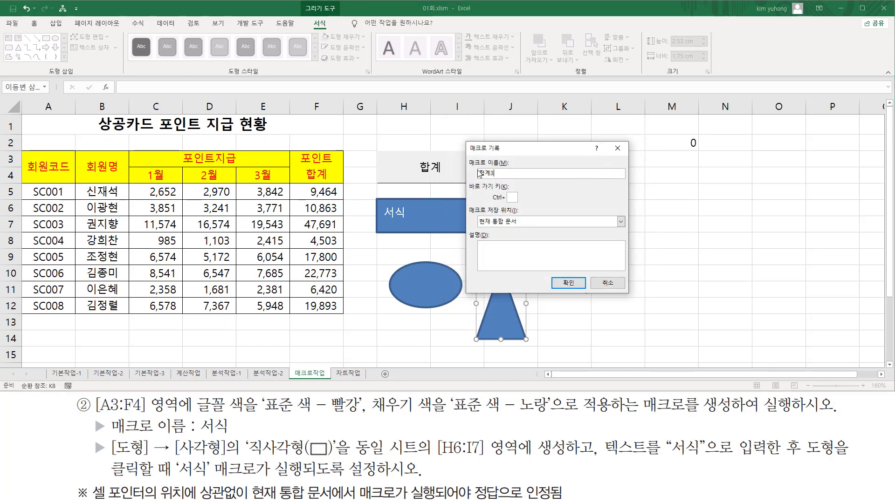
{"action": "left_click", "coordinate": [565, 284]}
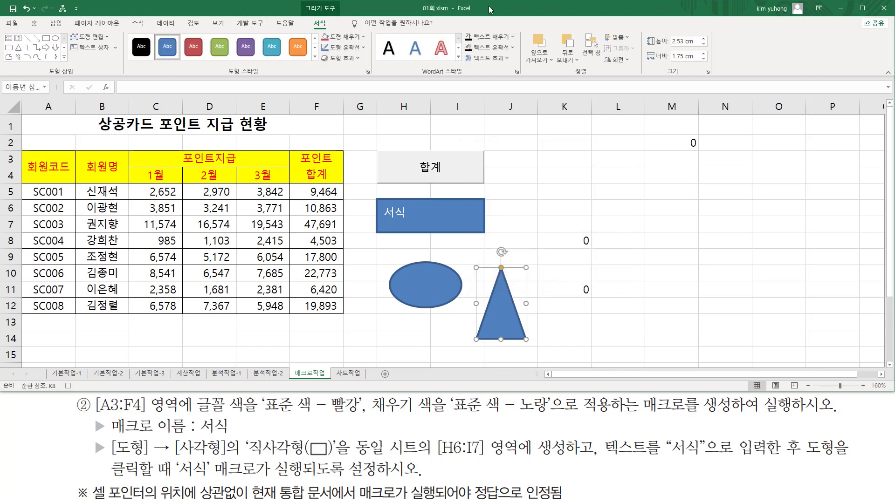
Step: Enter the formula =SUM(C5:C12) in cell C13 to total the 1월 points
{"action": "left_click", "coordinate": [177, 323]}
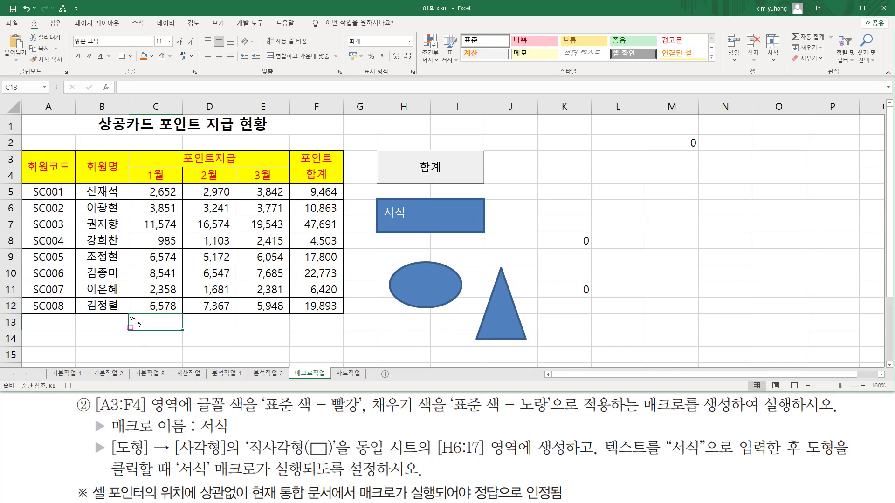
{"action": "left_click_drag", "start_coordinate": [131, 316], "coordinate": [181, 329]}
{"action": "left_click", "coordinate": [162, 324]}
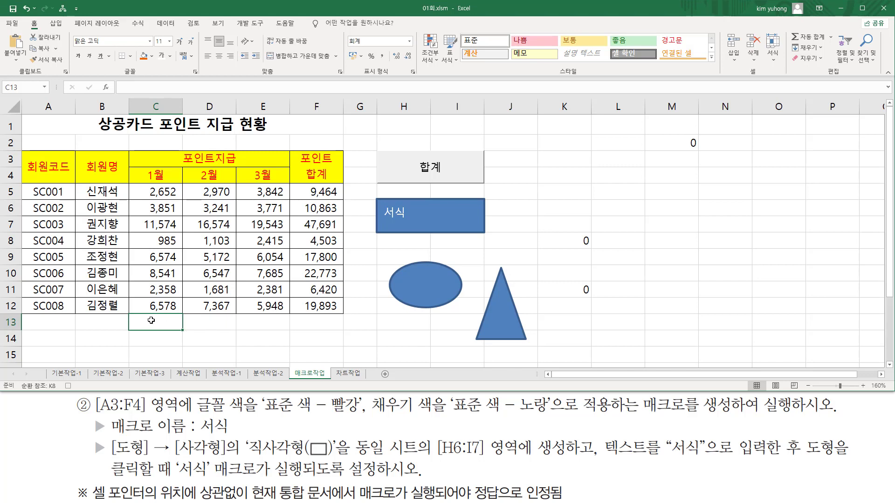
{"action": "type", "text": "="}
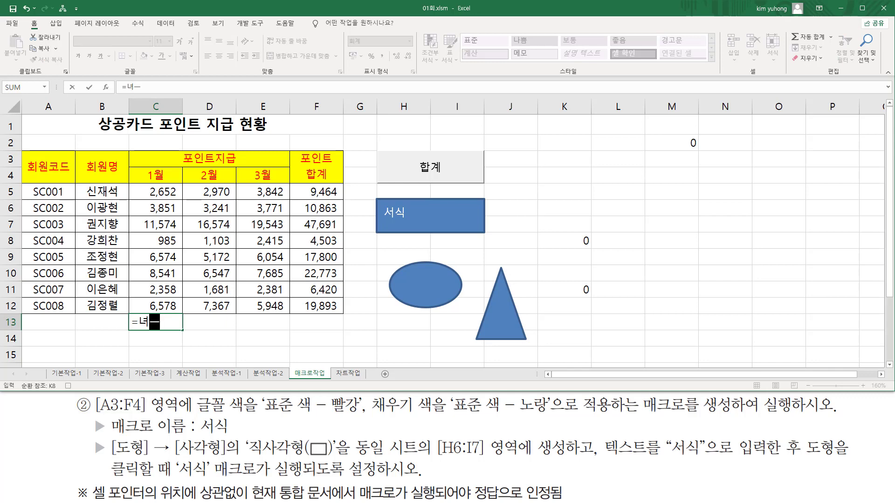
{"action": "type", "text": "sum"}
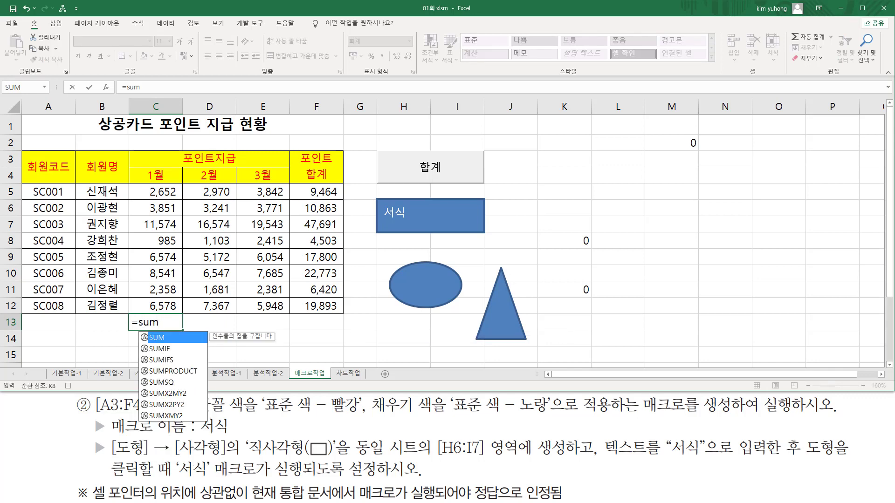
{"action": "type", "text": "("}
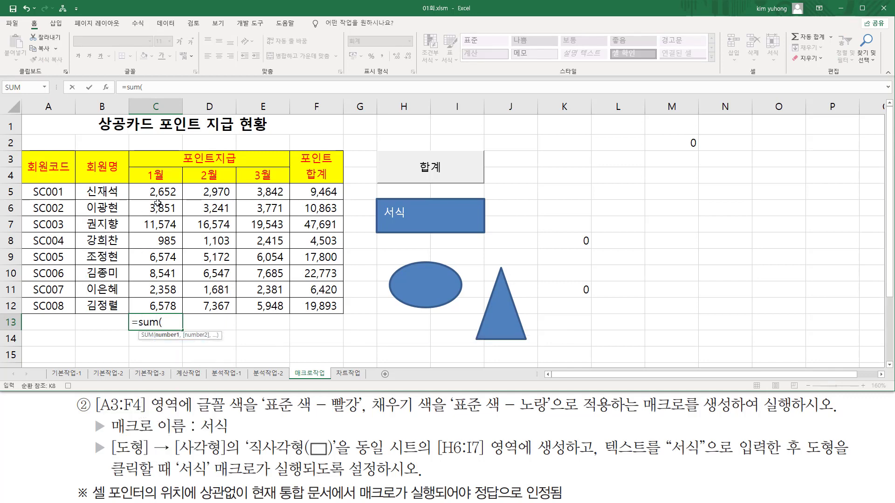
{"action": "left_click_drag", "start_coordinate": [158, 191], "coordinate": [154, 302]}
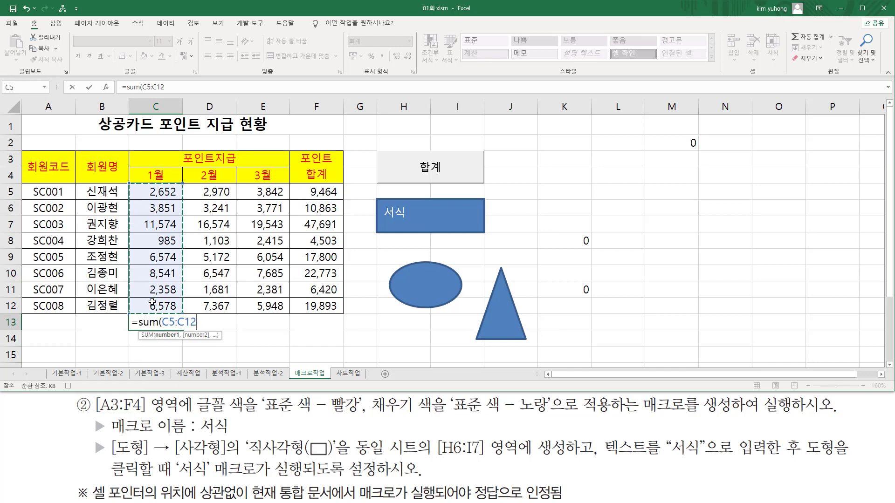
{"action": "type", "text": ")"}
{"action": "key", "text": "Return"}
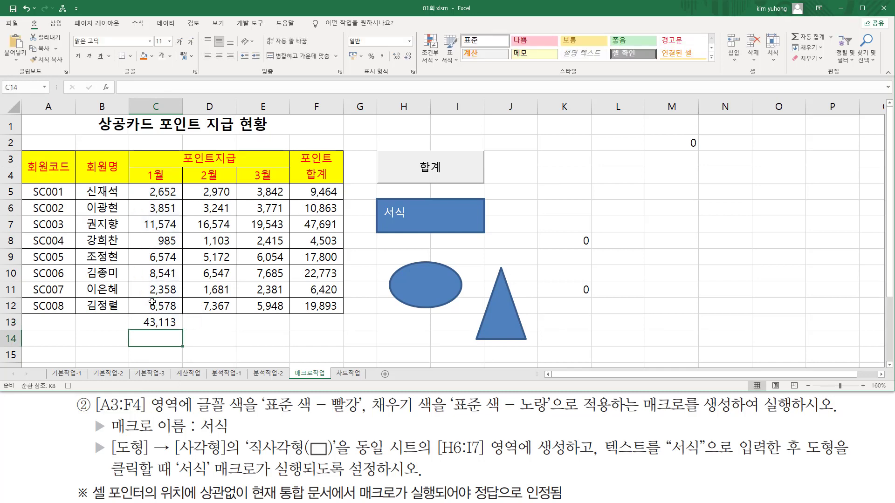
Step: Fill the C13 formula across to E13, select cell H14, and stop the macro recording
{"action": "left_click", "coordinate": [172, 325]}
{"action": "left_click_drag", "start_coordinate": [184, 330], "coordinate": [283, 328]}
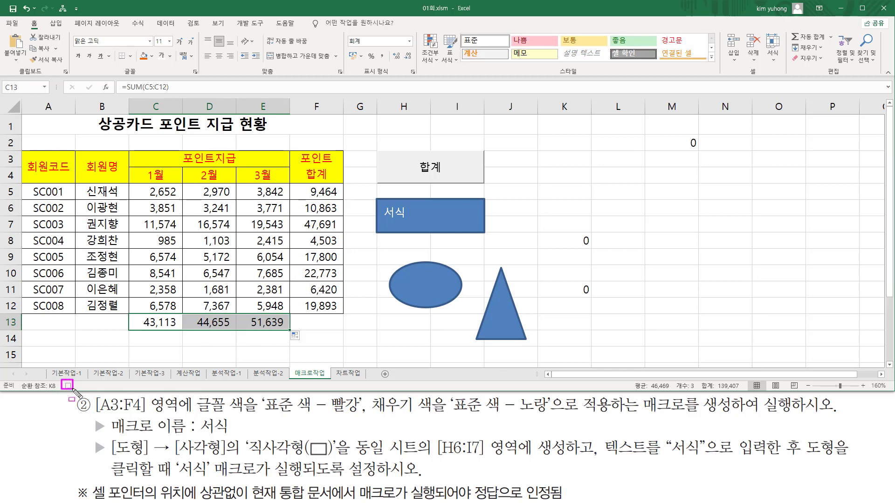
{"action": "left_click", "coordinate": [68, 386]}
{"action": "left_click", "coordinate": [383, 342]}
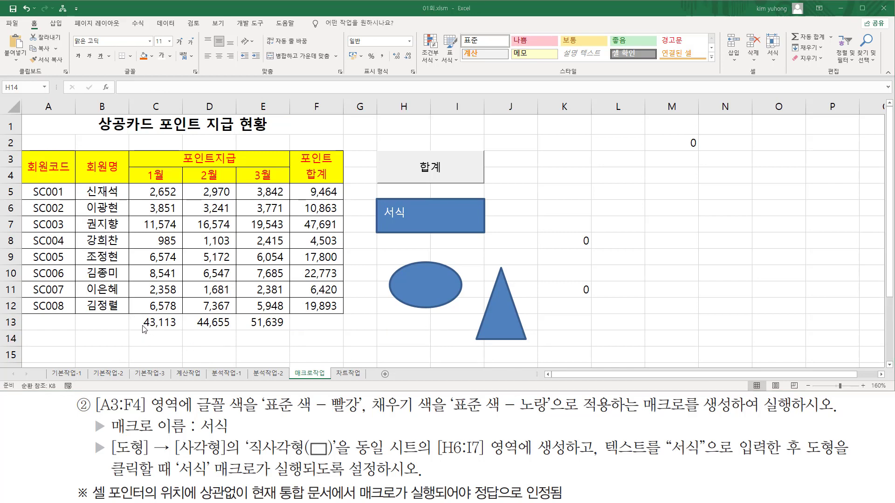
Step: Clear the totals in C13:E13 and test the triangle's macro with cell K3 selected
{"action": "left_click_drag", "start_coordinate": [140, 322], "coordinate": [259, 323]}
{"action": "key", "text": "Delete"}
{"action": "left_click", "coordinate": [210, 341]}
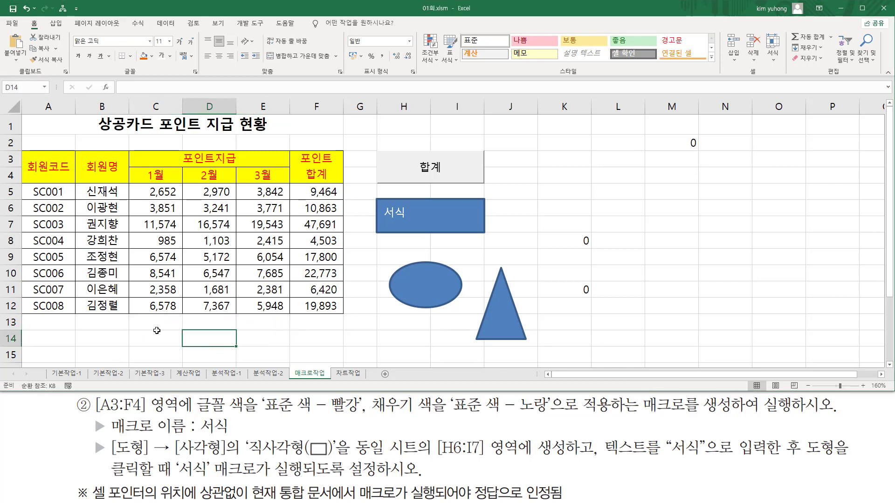
{"action": "left_click", "coordinate": [144, 322]}
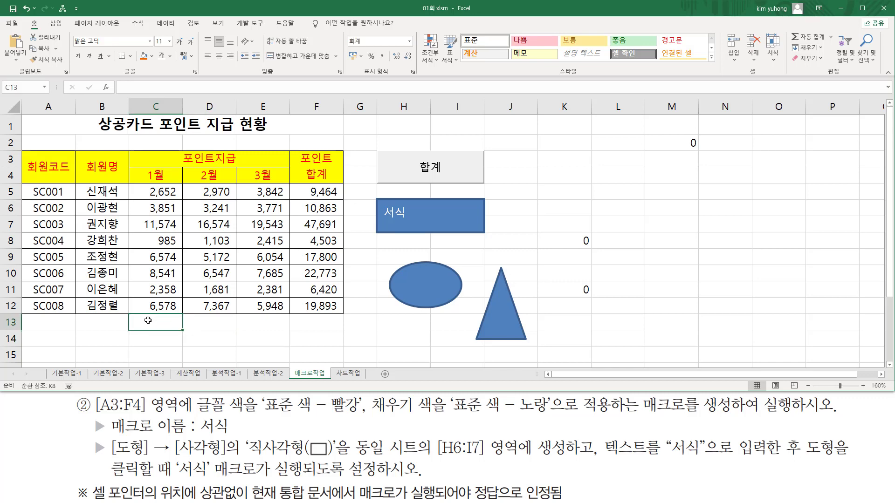
{"action": "left_click", "coordinate": [564, 160]}
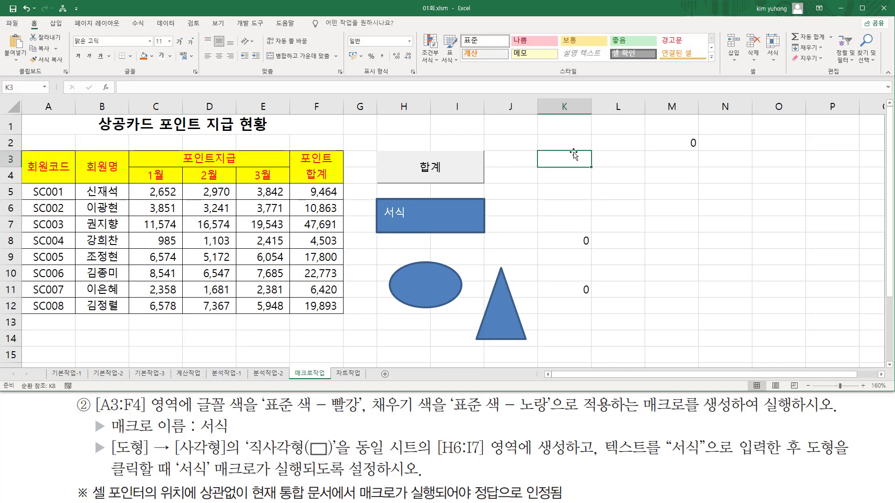
{"action": "left_click", "coordinate": [508, 298]}
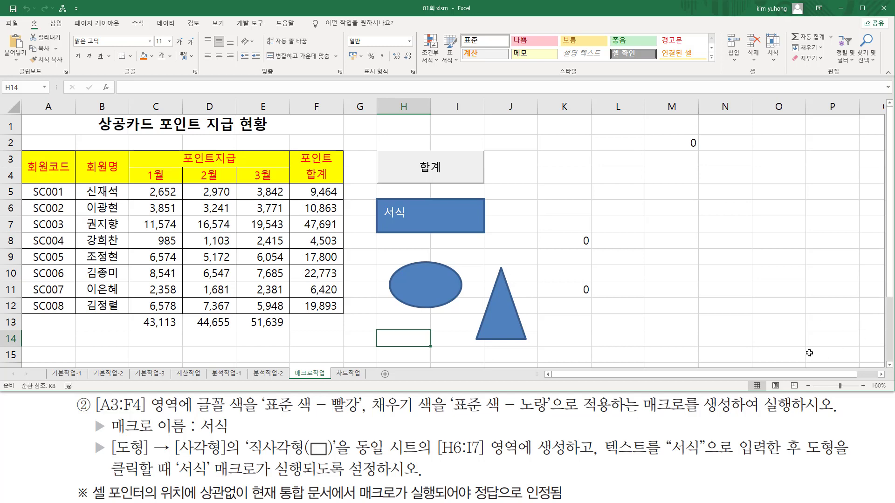
Step: Run the triangle's macro again with cell O15 selected, and clear the totals in C13:E13
{"action": "left_click", "coordinate": [783, 356]}
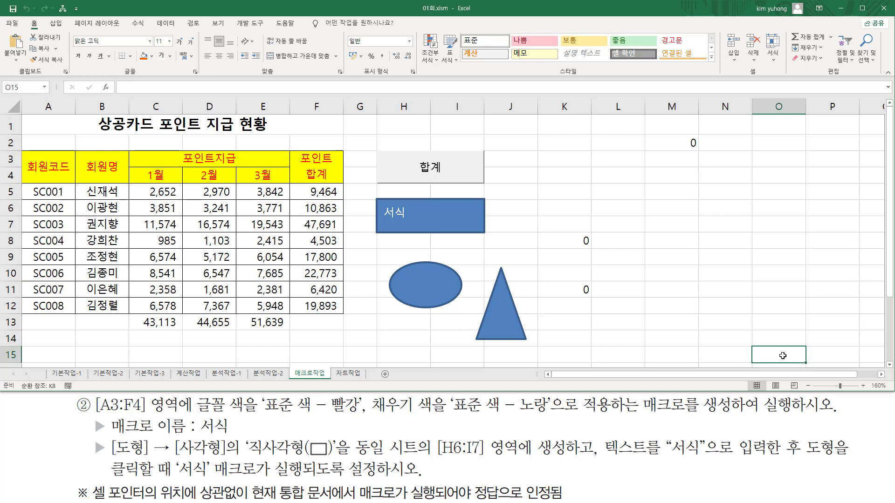
{"action": "left_click", "coordinate": [501, 310]}
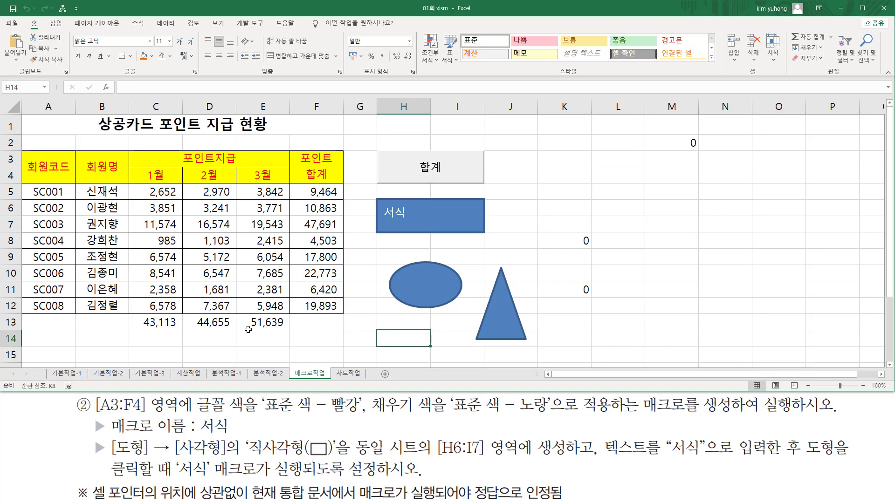
{"action": "left_click_drag", "start_coordinate": [171, 323], "coordinate": [280, 324]}
{"action": "key", "text": "Delete"}
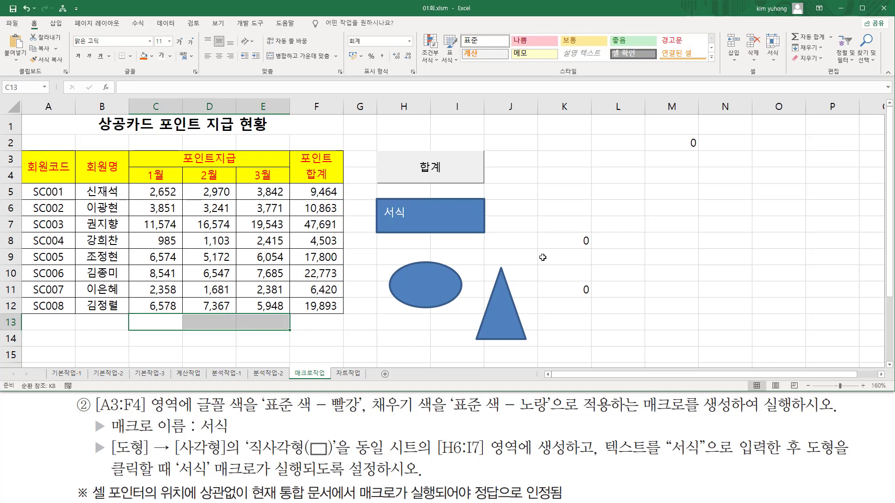
Step: Run the macro assigned to the ellipse with cell M6 selected
{"action": "left_click", "coordinate": [674, 211]}
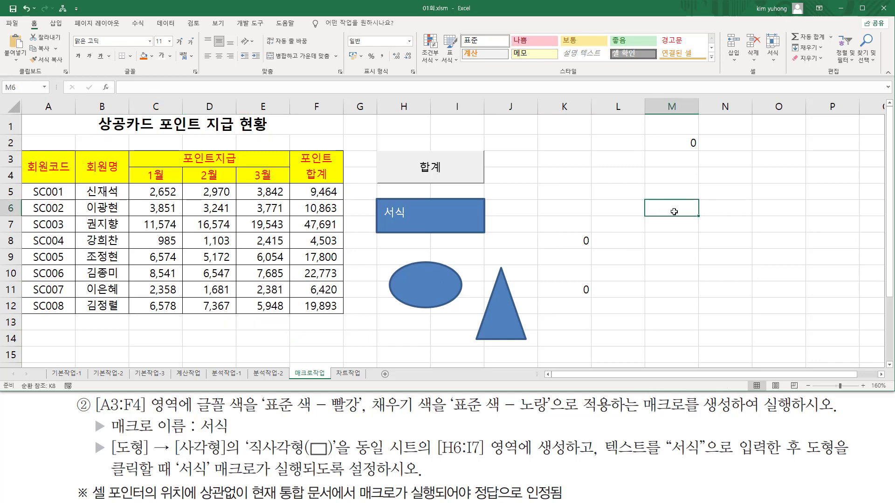
{"action": "left_click", "coordinate": [428, 285]}
{"action": "left_click_drag", "start_coordinate": [142, 318], "coordinate": [269, 328]}
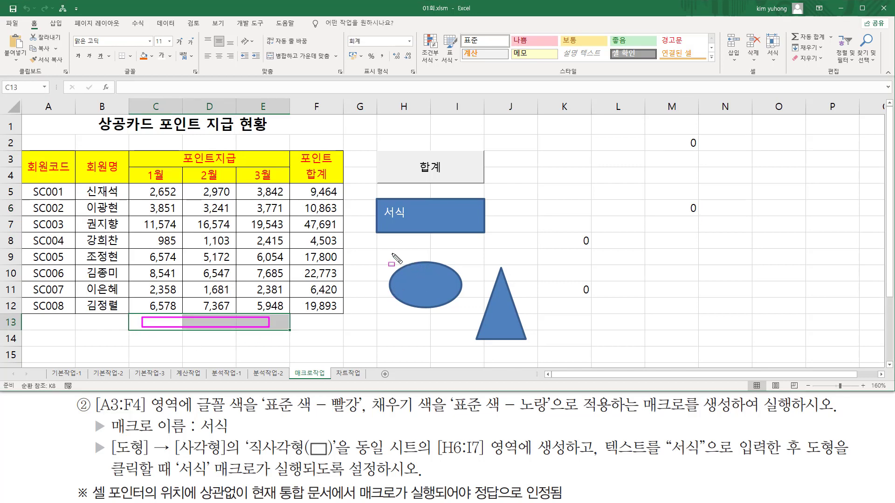
{"action": "mouse_move", "coordinate": [392, 254]}
{"action": "left_mouse_down"}
{"action": "mouse_move", "coordinate": [462, 327]}
{"action": "mouse_move", "coordinate": [457, 317]}
{"action": "left_mouse_up"}
{"action": "key", "text": "Escape"}
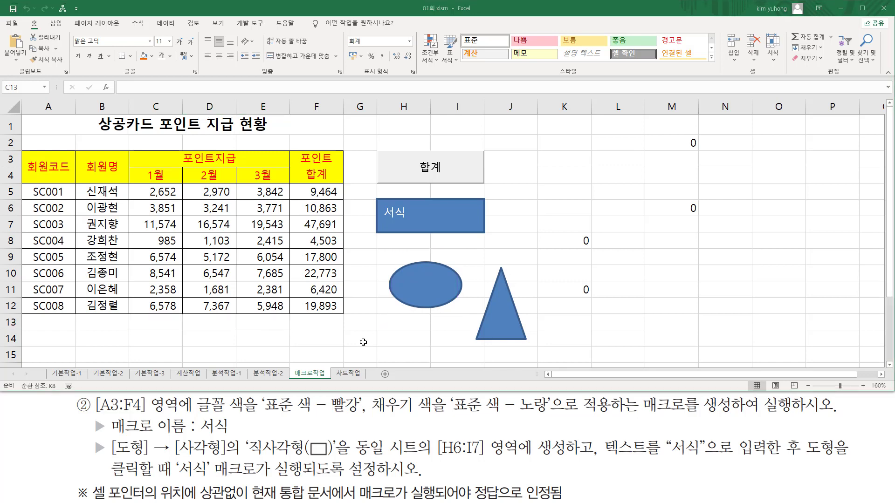
{"action": "left_click", "coordinate": [168, 326]}
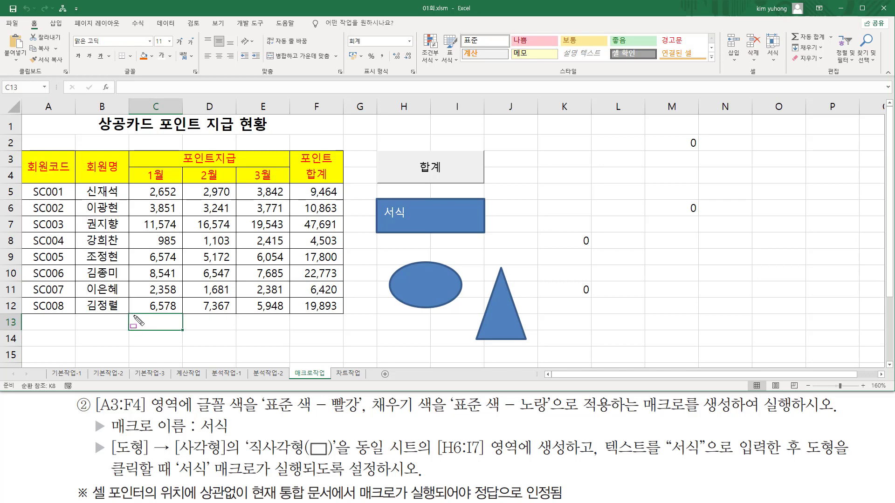
{"action": "left_click_drag", "start_coordinate": [134, 316], "coordinate": [179, 328]}
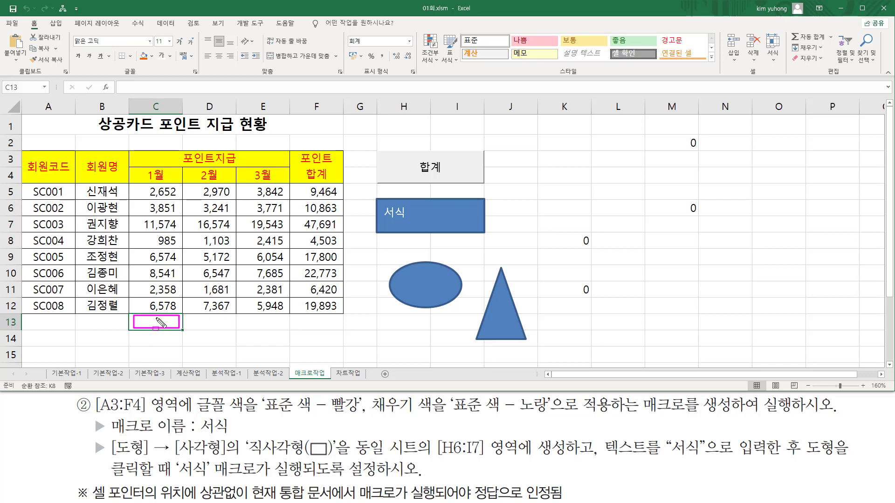
{"action": "key", "text": "Escape"}
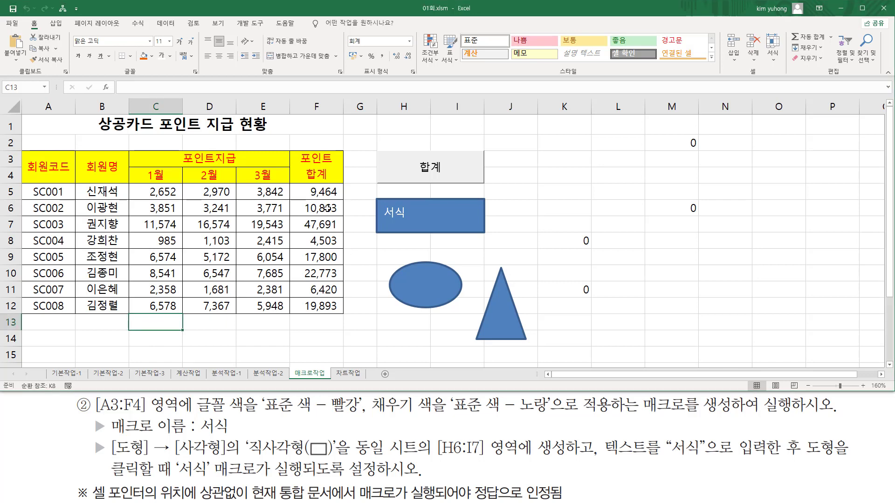
Step: Clear the 포인트 합계 values in F5:F12 and select cell F5
{"action": "left_click_drag", "start_coordinate": [324, 188], "coordinate": [319, 308]}
{"action": "key", "text": "Delete"}
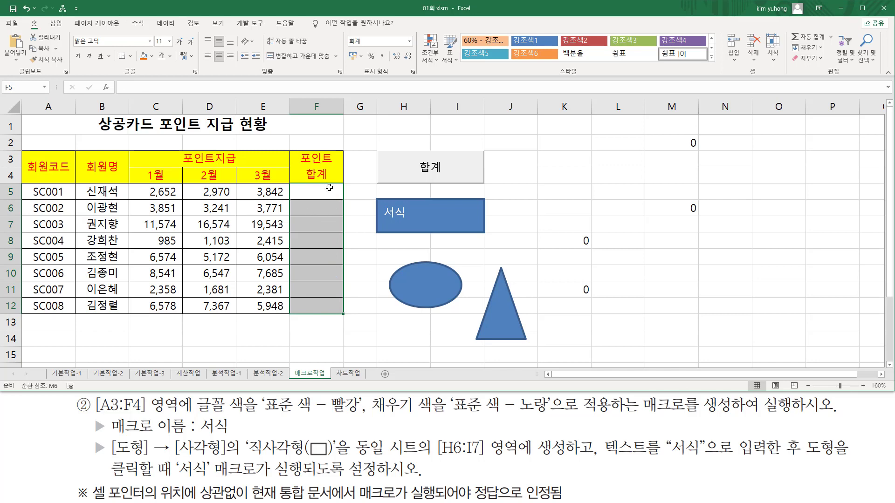
{"action": "left_click", "coordinate": [358, 272]}
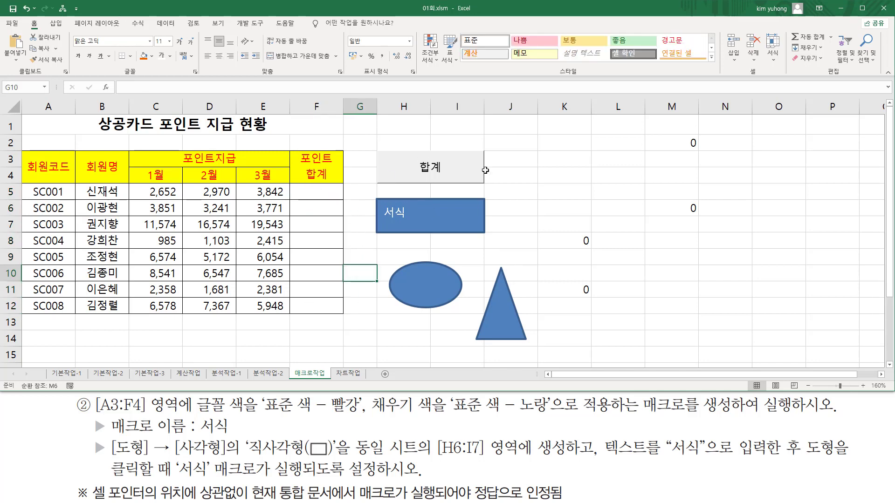
{"action": "left_click", "coordinate": [318, 191]}
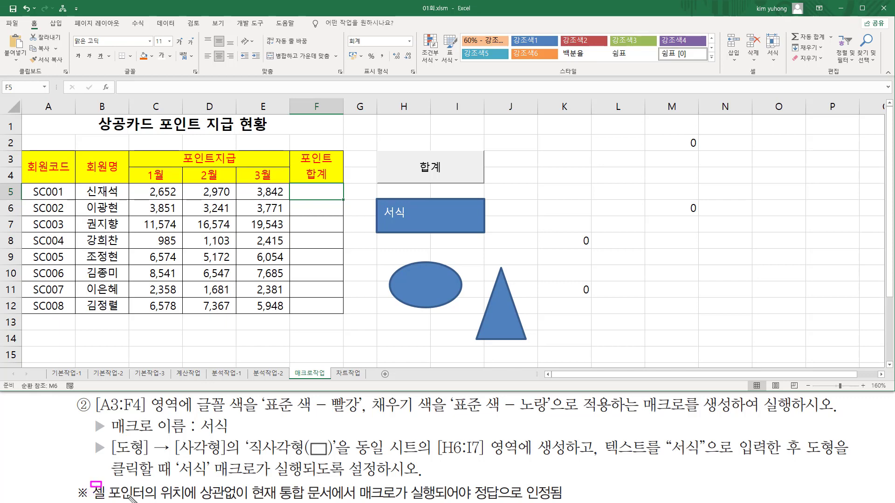
{"action": "left_click_drag", "start_coordinate": [91, 482], "coordinate": [243, 501]}
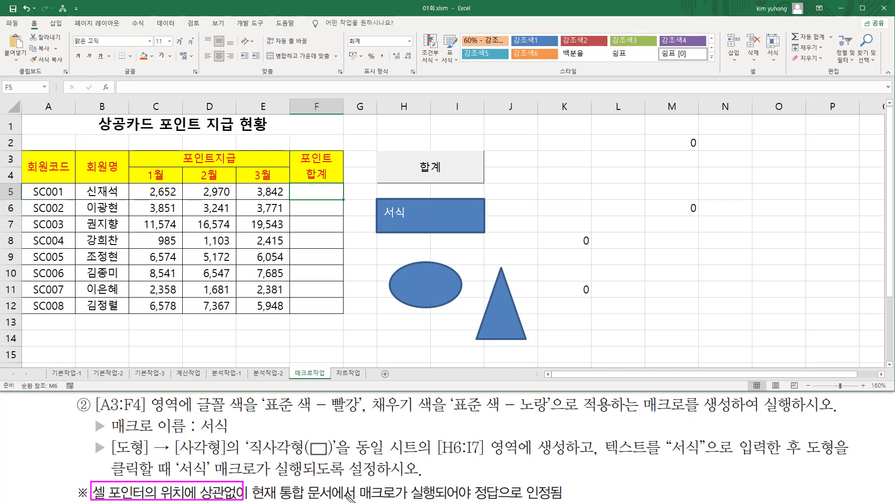
{"action": "left_click_drag", "start_coordinate": [347, 497], "coordinate": [495, 498]}
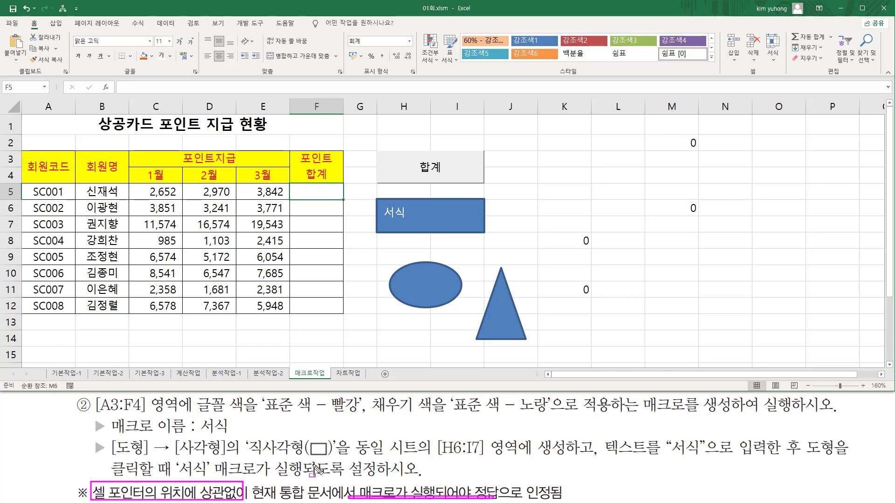
{"action": "key", "text": "Escape"}
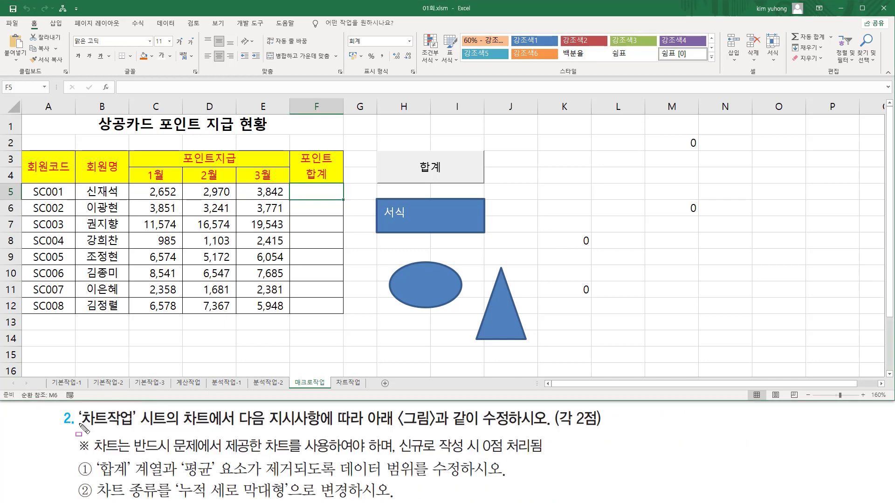
{"action": "mouse_move", "coordinate": [79, 428]}
{"action": "left_mouse_down"}
{"action": "mouse_move", "coordinate": [136, 431]}
{"action": "mouse_move", "coordinate": [138, 409]}
{"action": "left_mouse_up"}
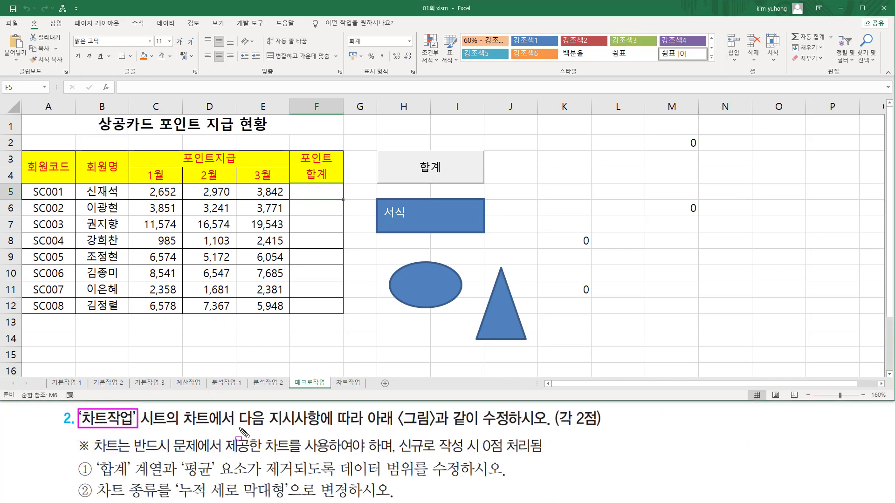
{"action": "mouse_move", "coordinate": [242, 426]}
{"action": "left_mouse_down"}
{"action": "mouse_move", "coordinate": [386, 426]}
{"action": "mouse_move", "coordinate": [366, 417]}
{"action": "mouse_move", "coordinate": [373, 403]}
{"action": "mouse_move", "coordinate": [471, 424]}
{"action": "mouse_move", "coordinate": [601, 429]}
{"action": "left_mouse_up"}
{"action": "mouse_move", "coordinate": [358, 390]}
{"action": "left_mouse_down"}
{"action": "mouse_move", "coordinate": [336, 380]}
{"action": "mouse_move", "coordinate": [341, 373]}
{"action": "mouse_move", "coordinate": [360, 389]}
{"action": "left_mouse_up"}
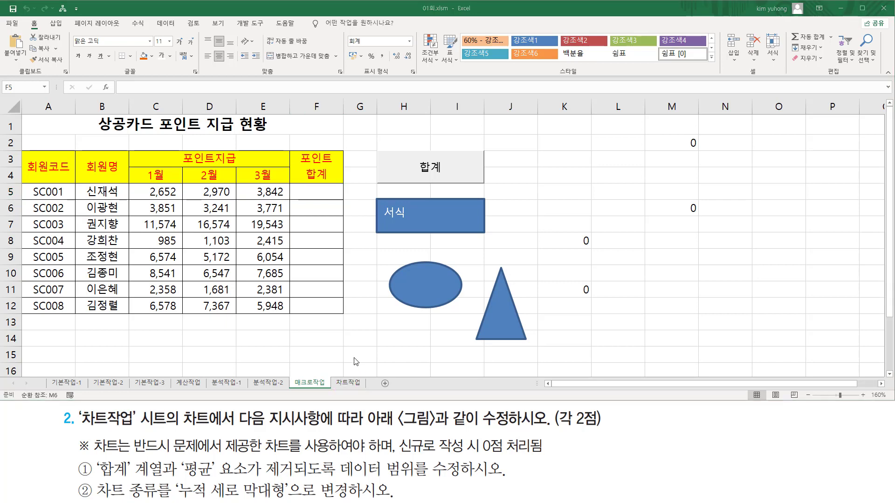
Step: Open the 차트작업 sheet and examine its data table and the provided chart
{"action": "left_click", "coordinate": [350, 383]}
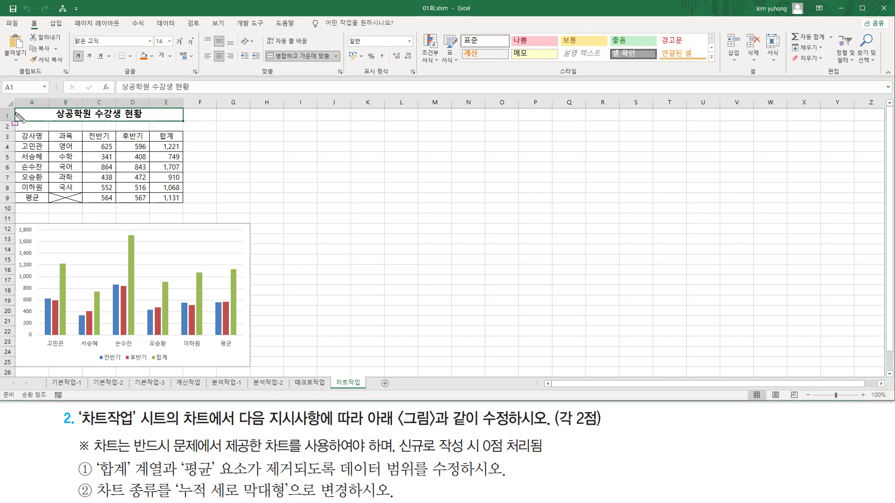
{"action": "mouse_move", "coordinate": [15, 108]}
{"action": "left_mouse_down"}
{"action": "mouse_move", "coordinate": [75, 163]}
{"action": "mouse_move", "coordinate": [183, 202]}
{"action": "left_mouse_up"}
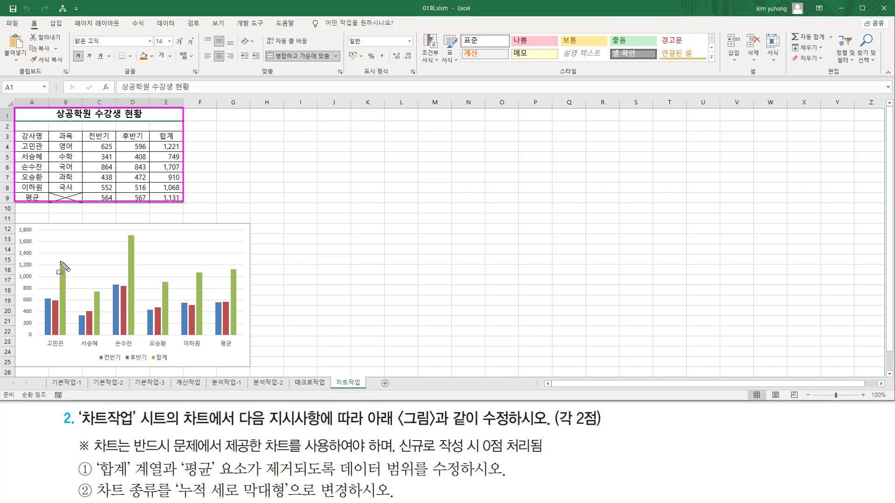
{"action": "mouse_move", "coordinate": [15, 225]}
{"action": "left_mouse_down"}
{"action": "mouse_move", "coordinate": [89, 295]}
{"action": "mouse_move", "coordinate": [250, 367]}
{"action": "left_mouse_up"}
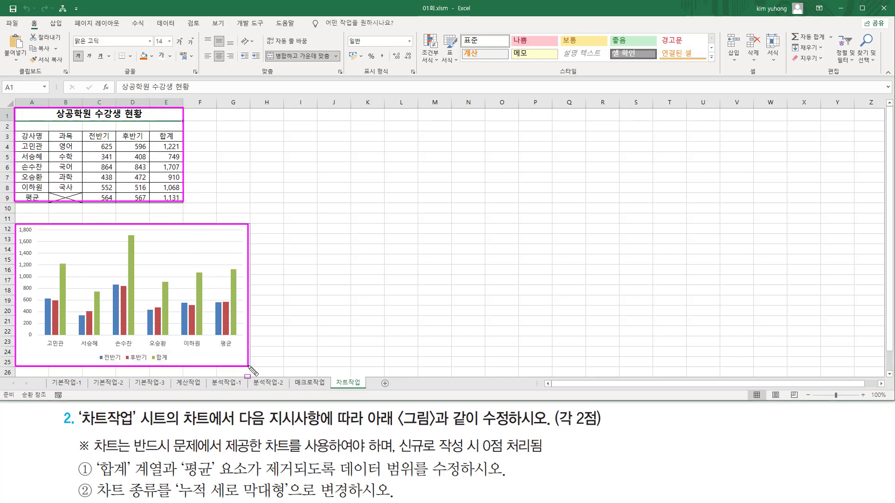
{"action": "key", "text": "Escape"}
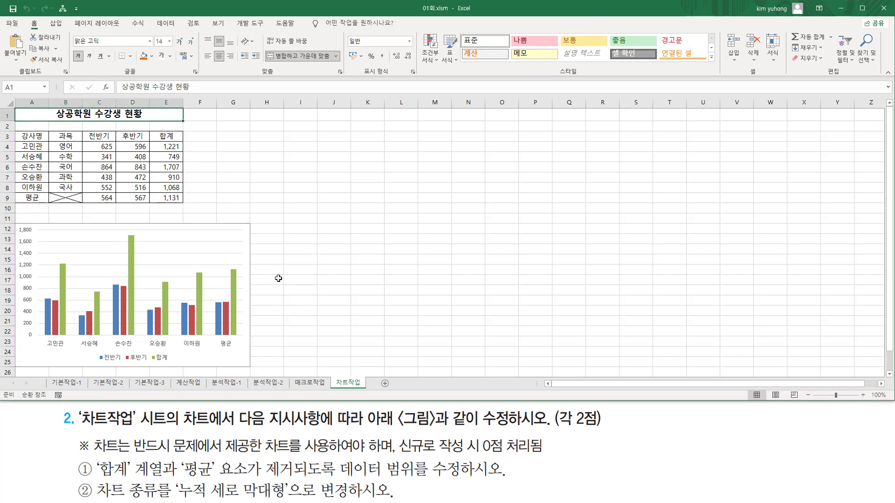
{"action": "scroll", "coordinate": [278, 279], "scroll_direction": "up", "scroll_amount": 4}
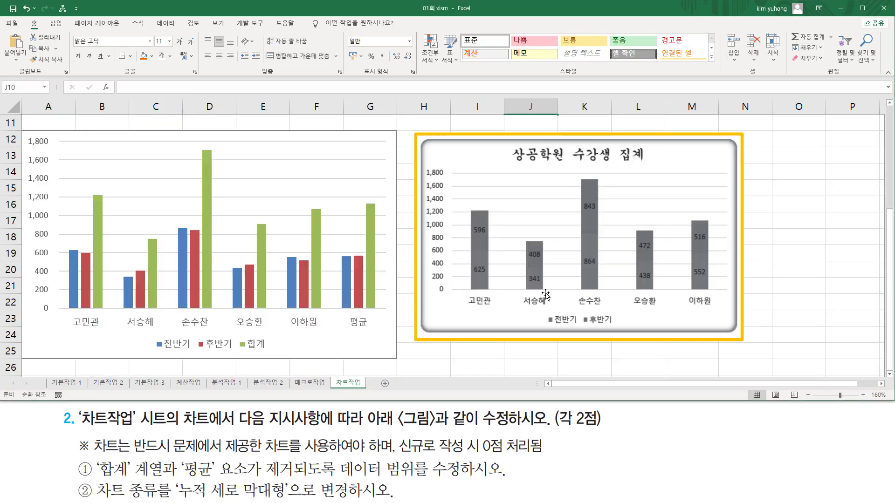
Step: Compare the provided chart with the target chart picture and read the note about using only the provided chart
{"action": "key", "text": "ctrl+alt+d"}
{"action": "mouse_move", "coordinate": [413, 125]}
{"action": "left_mouse_down"}
{"action": "mouse_move", "coordinate": [673, 311]}
{"action": "mouse_move", "coordinate": [759, 351]}
{"action": "left_mouse_up"}
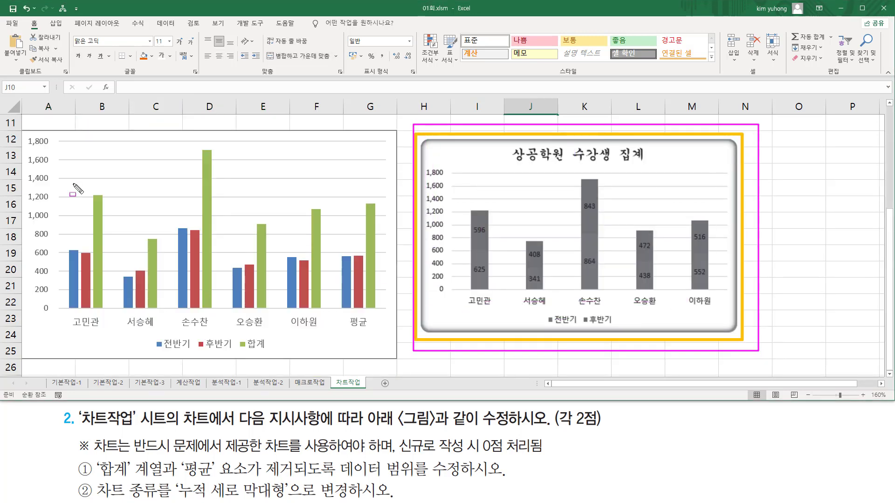
{"action": "mouse_move", "coordinate": [26, 133]}
{"action": "left_mouse_down"}
{"action": "mouse_move", "coordinate": [351, 300]}
{"action": "mouse_move", "coordinate": [384, 354]}
{"action": "left_mouse_up"}
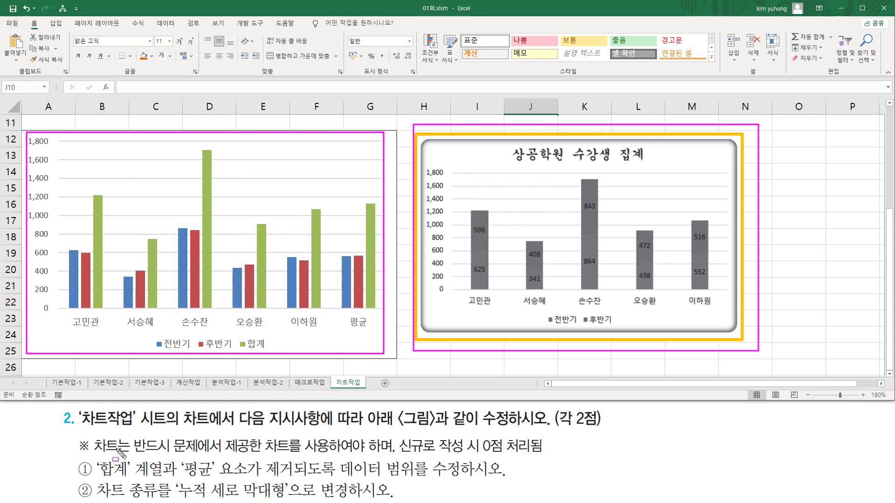
{"action": "key", "text": "Escape"}
{"action": "left_click_drag", "start_coordinate": [94, 454], "coordinate": [393, 456]}
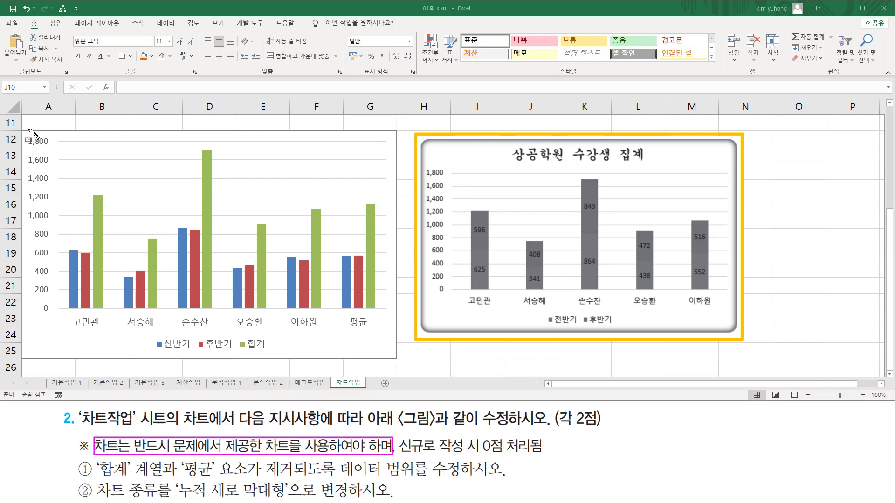
{"action": "left_click_drag", "start_coordinate": [24, 131], "coordinate": [384, 348]}
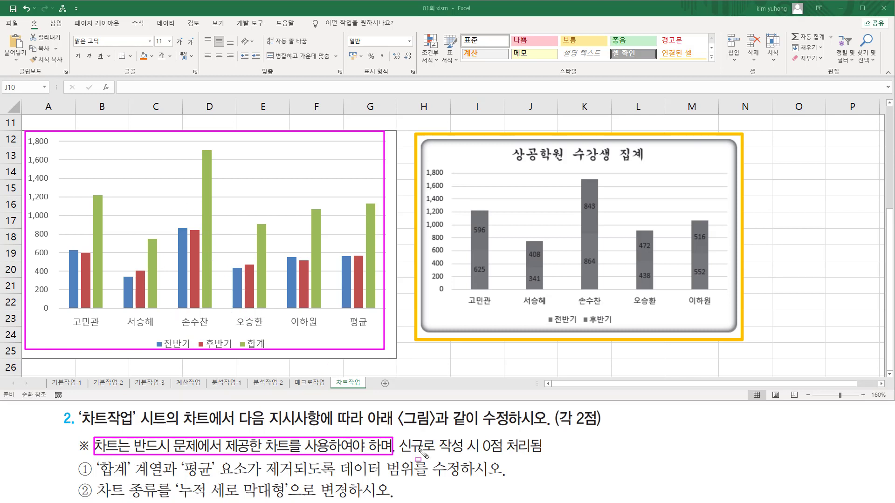
{"action": "left_click_drag", "start_coordinate": [400, 456], "coordinate": [545, 456]}
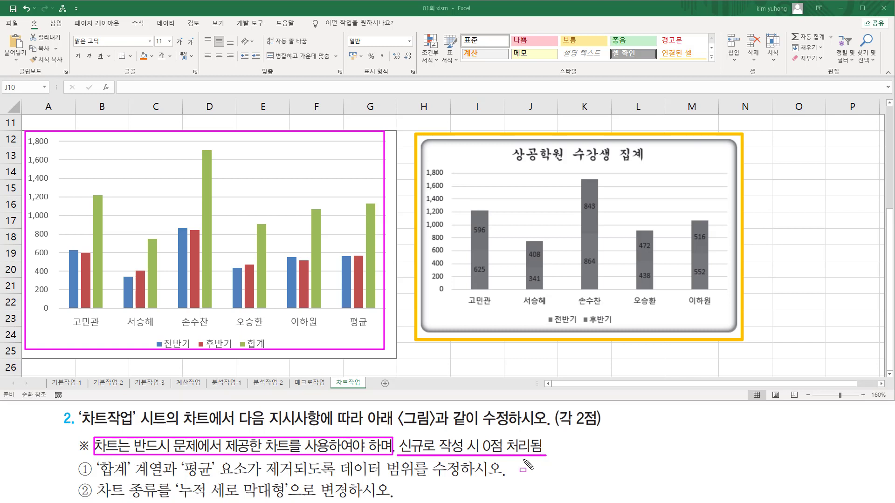
{"action": "key", "text": "Escape"}
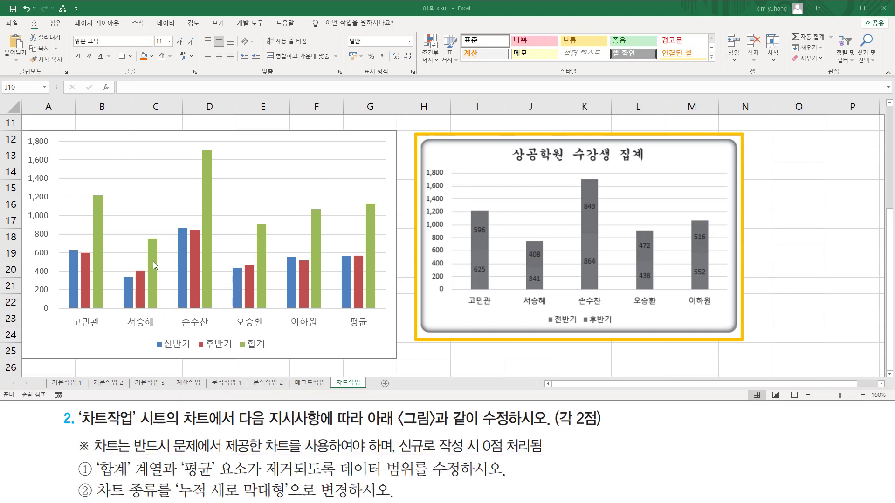
Step: Examine the first instruction and locate the 합계 series and 평균 element in the provided chart
{"action": "mouse_move", "coordinate": [31, 136]}
{"action": "left_mouse_down"}
{"action": "mouse_move", "coordinate": [359, 347]}
{"action": "mouse_move", "coordinate": [380, 354]}
{"action": "mouse_move", "coordinate": [377, 347]}
{"action": "left_mouse_up"}
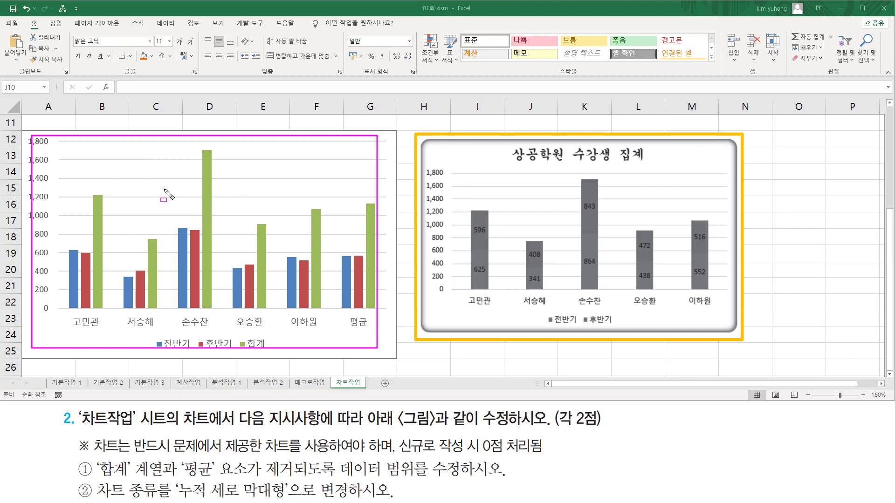
{"action": "key", "text": "Escape"}
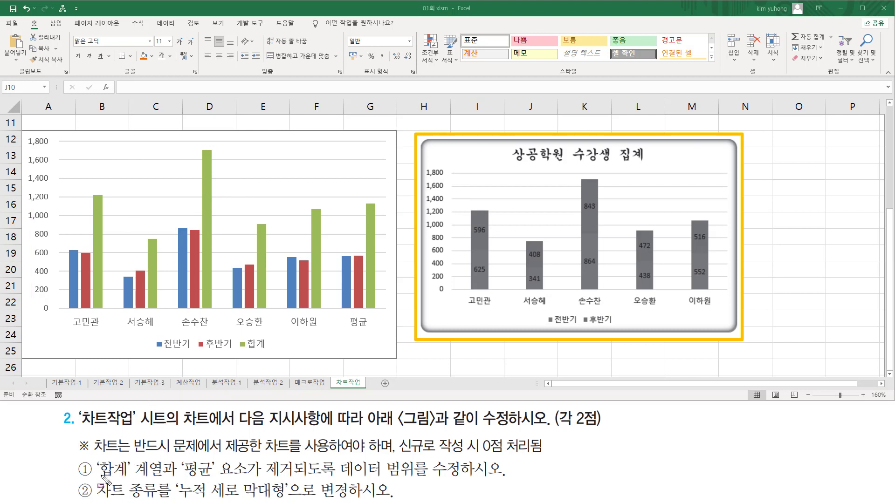
{"action": "mouse_move", "coordinate": [97, 479]}
{"action": "left_mouse_down"}
{"action": "mouse_move", "coordinate": [170, 490]}
{"action": "mouse_move", "coordinate": [165, 459]}
{"action": "mouse_move", "coordinate": [233, 483]}
{"action": "mouse_move", "coordinate": [501, 478]}
{"action": "left_mouse_up"}
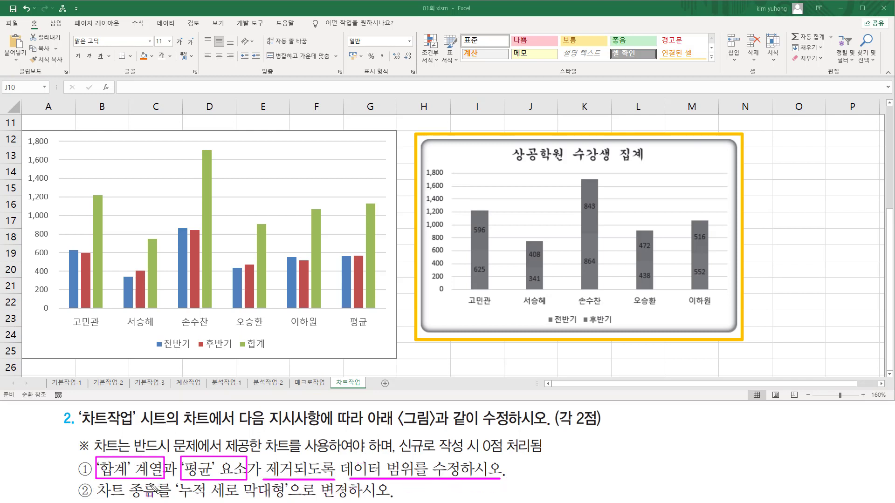
{"action": "mouse_move", "coordinate": [236, 335]}
{"action": "left_mouse_down"}
{"action": "mouse_move", "coordinate": [267, 363]}
{"action": "mouse_move", "coordinate": [270, 355]}
{"action": "left_mouse_up"}
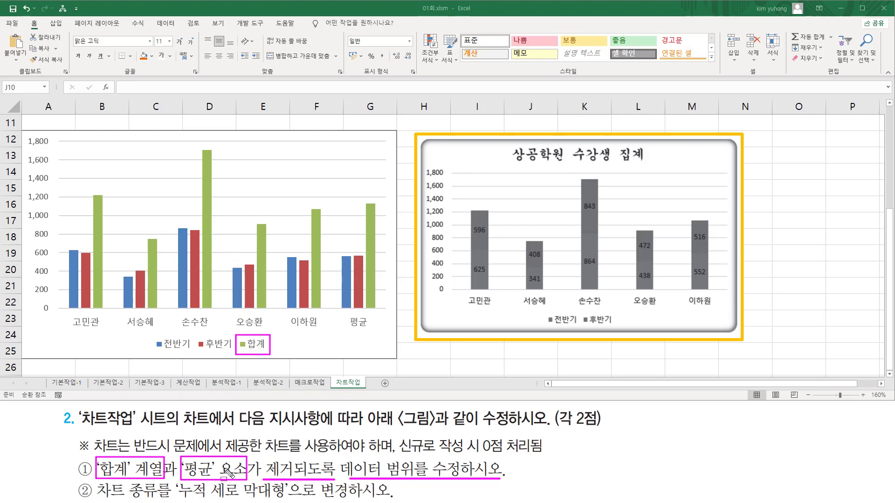
{"action": "left_click_drag", "start_coordinate": [344, 315], "coordinate": [373, 330]}
{"action": "left_click_drag", "start_coordinate": [179, 471], "coordinate": [247, 471]}
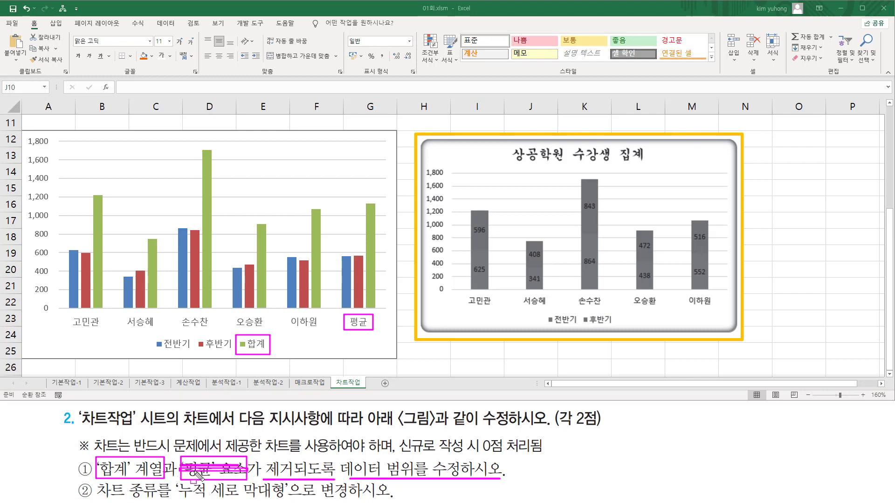
{"action": "left_click_drag", "start_coordinate": [186, 476], "coordinate": [234, 477]}
{"action": "key", "text": "Escape"}
Step: Delete the 합계 series from the provided chart
{"action": "mouse_move", "coordinate": [96, 264]}
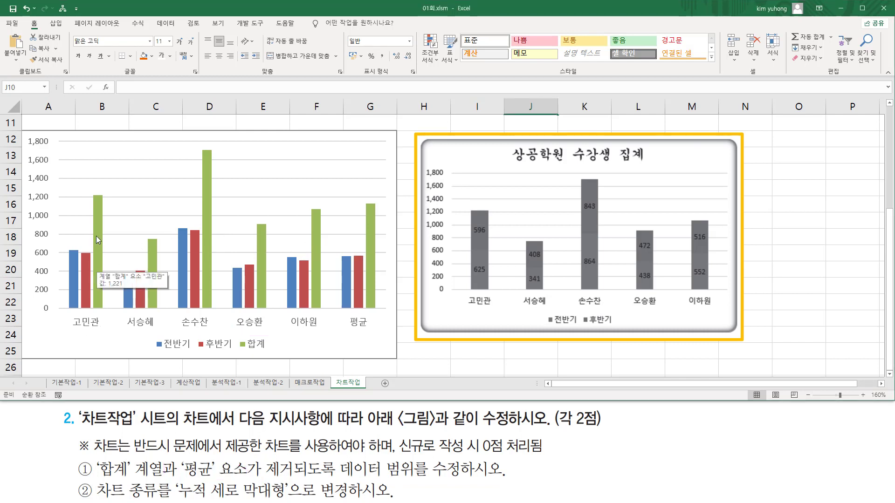
{"action": "left_click", "coordinate": [96, 235]}
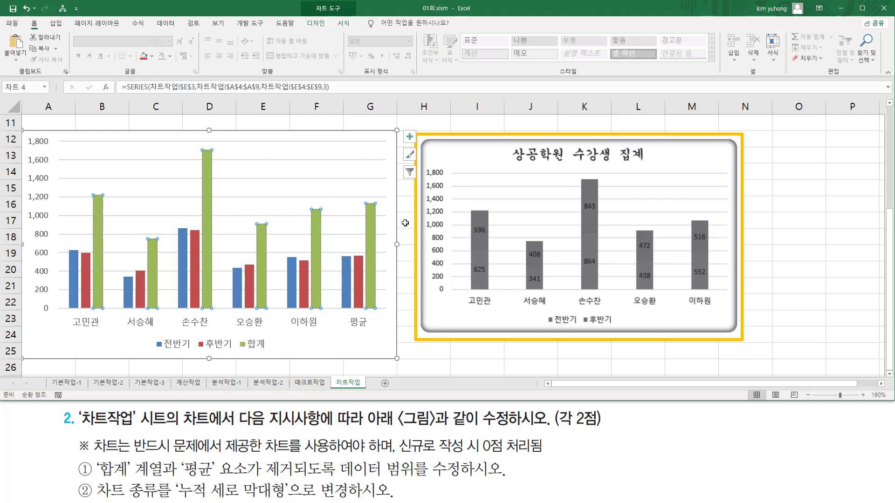
{"action": "key", "text": "Delete"}
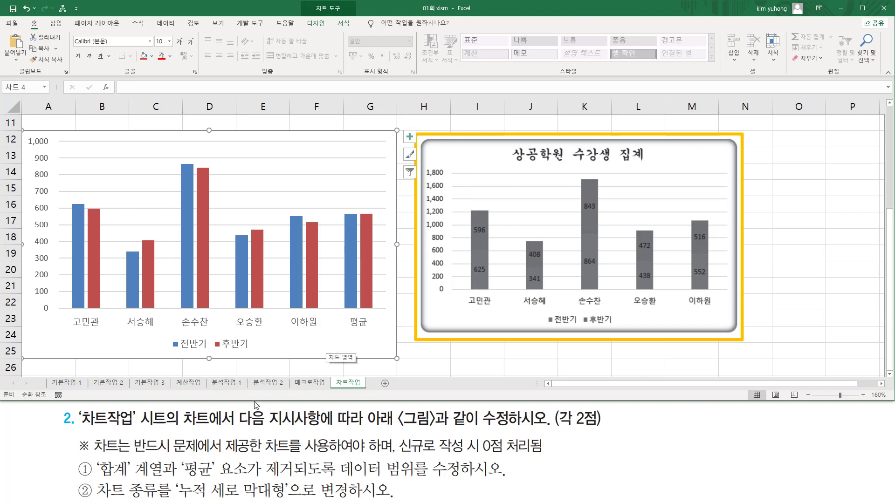
Step: Examine the 평균 element in the instruction and find its category label and columns in the chart
{"action": "left_click_drag", "start_coordinate": [140, 477], "coordinate": [164, 480]}
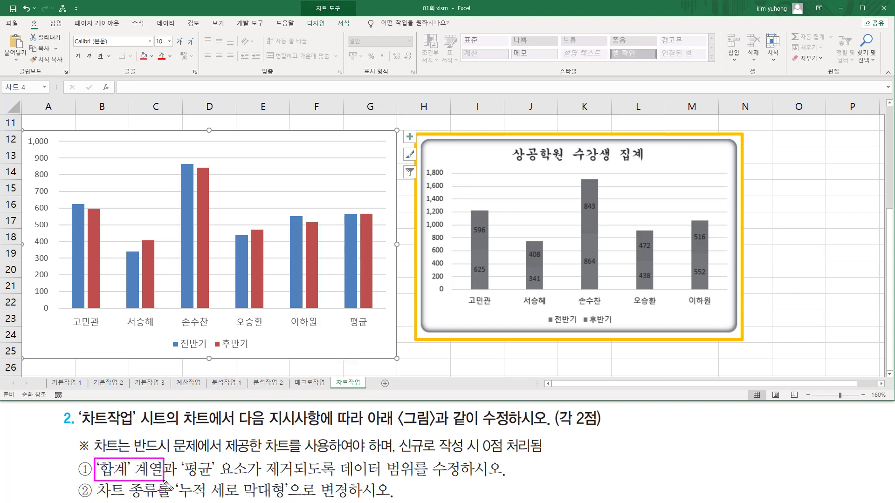
{"action": "left_click_drag", "start_coordinate": [263, 478], "coordinate": [506, 478]}
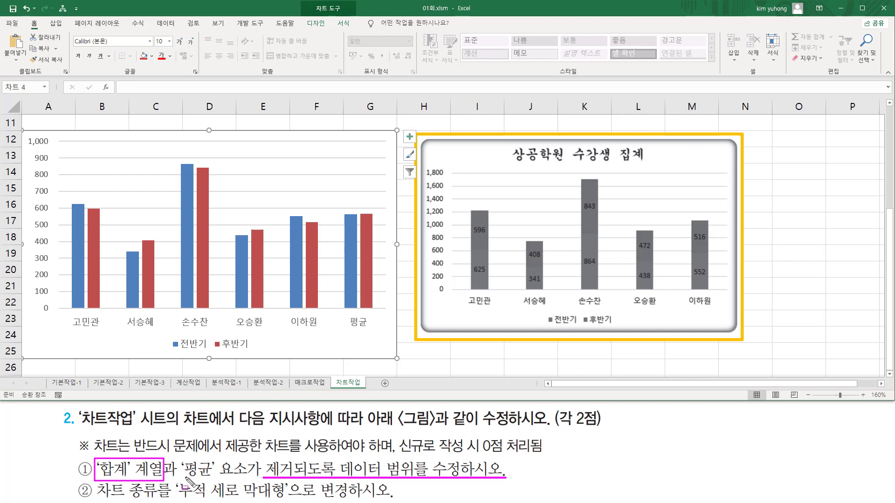
{"action": "mouse_move", "coordinate": [183, 477]}
{"action": "left_mouse_down"}
{"action": "mouse_move", "coordinate": [252, 476]}
{"action": "mouse_move", "coordinate": [244, 460]}
{"action": "left_mouse_up"}
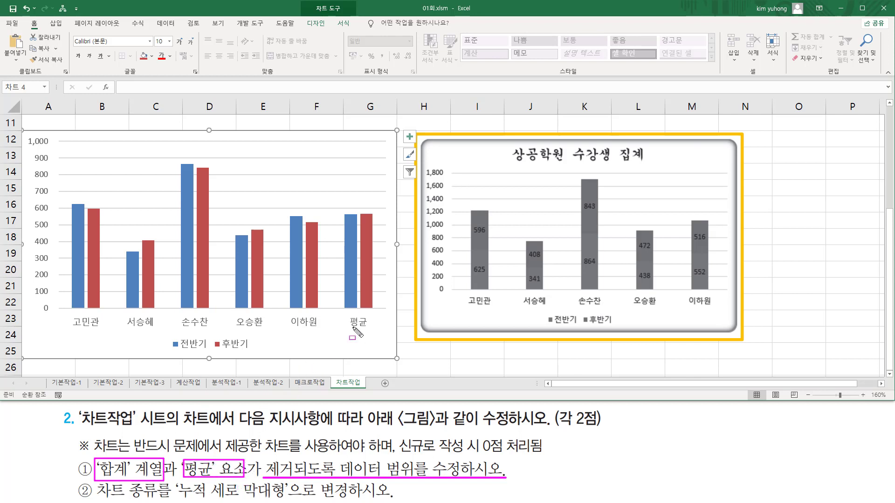
{"action": "left_click_drag", "start_coordinate": [344, 313], "coordinate": [373, 331]}
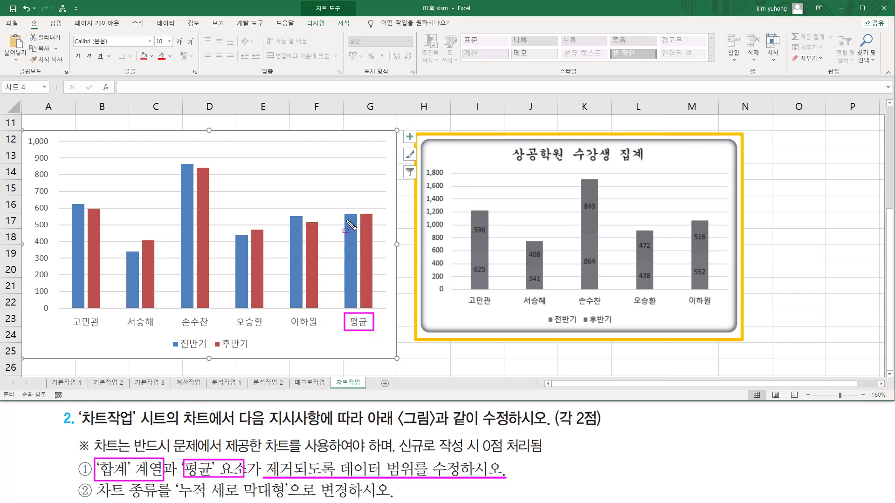
{"action": "mouse_move", "coordinate": [341, 205]}
{"action": "left_mouse_down"}
{"action": "mouse_move", "coordinate": [378, 205]}
{"action": "mouse_move", "coordinate": [379, 312]}
{"action": "left_mouse_up"}
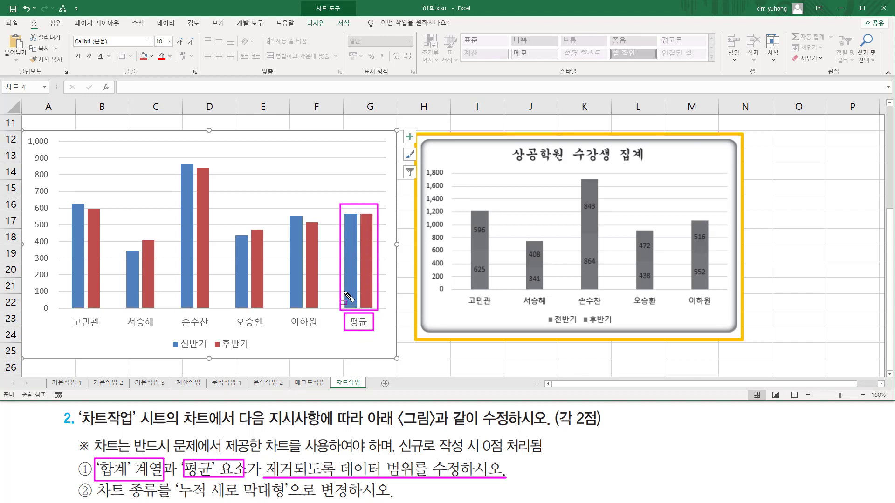
{"action": "key", "text": "Escape"}
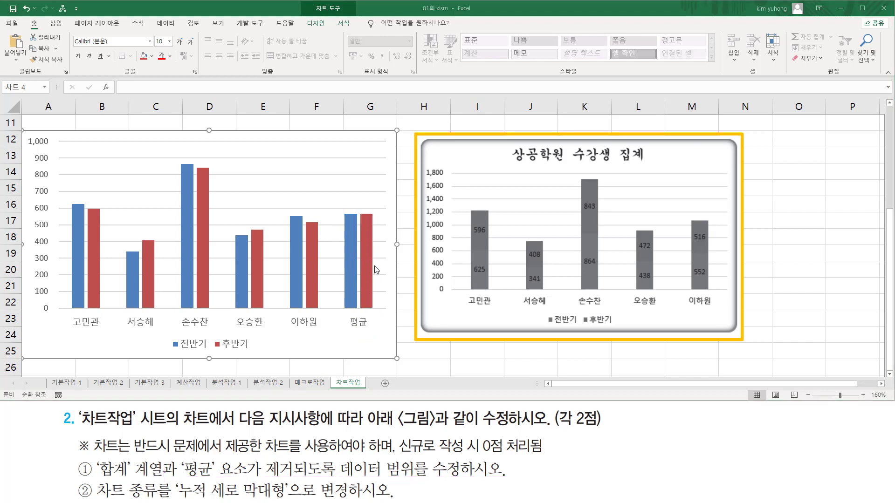
Step: Try to delete the 평균 column of the 후반기 series, and undo both chart deletions
{"action": "left_click", "coordinate": [370, 273]}
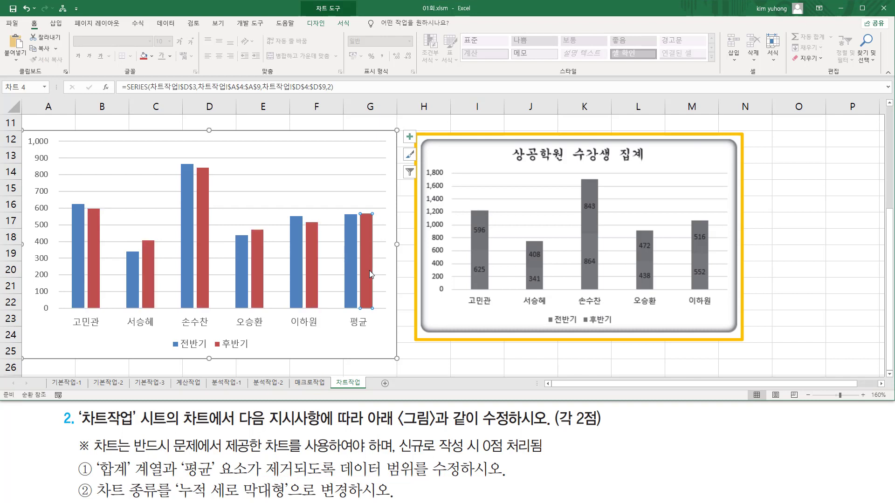
{"action": "key", "text": "Delete"}
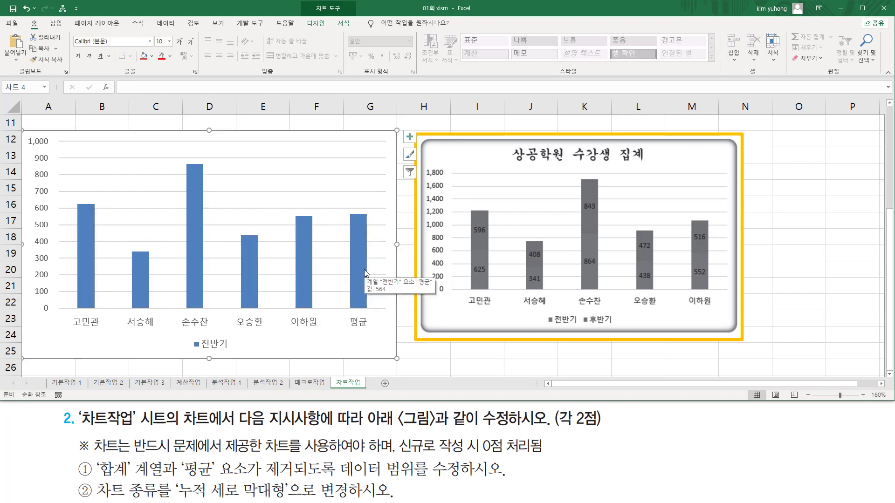
{"action": "key", "text": "ctrl+z"}
{"action": "key", "text": "ctrl+z"}
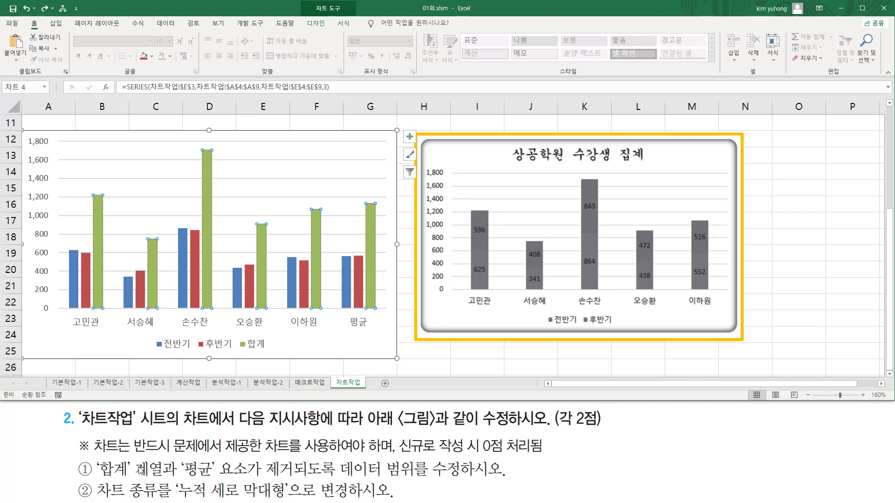
Step: Reread how the instruction distinguishes the 합계 series from the 평균 element
{"action": "mouse_move", "coordinate": [97, 459]}
{"action": "left_mouse_down"}
{"action": "mouse_move", "coordinate": [114, 475]}
{"action": "mouse_move", "coordinate": [241, 471]}
{"action": "left_mouse_up"}
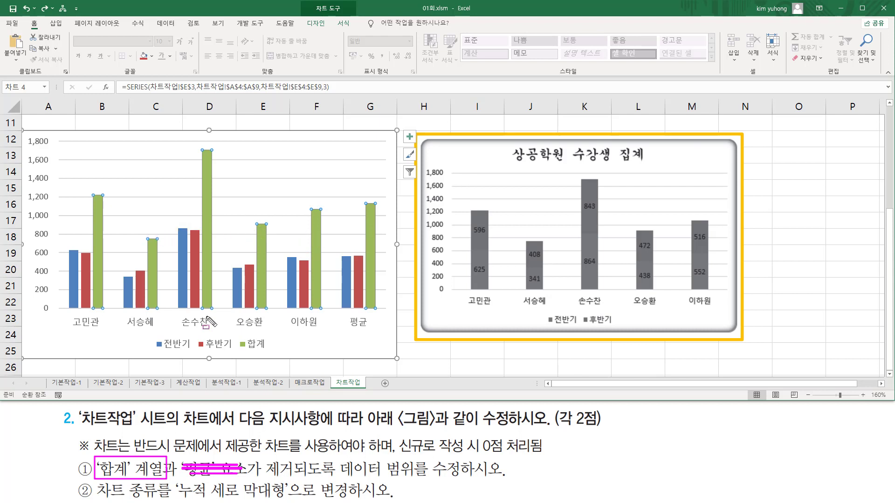
{"action": "key", "text": "Escape"}
{"action": "left_click_drag", "start_coordinate": [186, 461], "coordinate": [251, 478]}
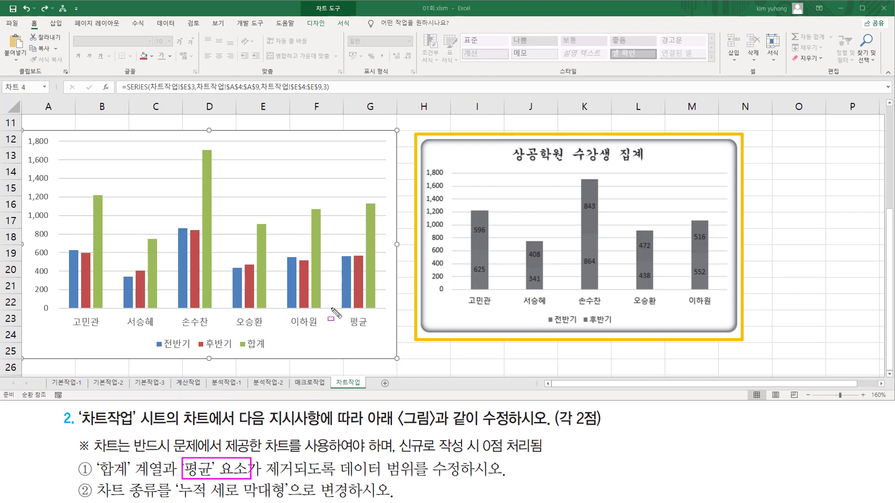
{"action": "key", "text": "Escape"}
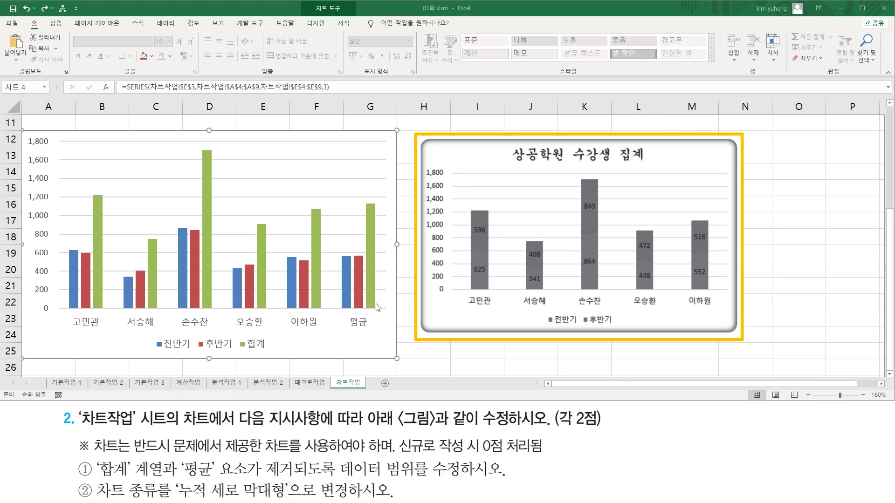
Step: Open the provided chart's data source selection, examine its source ranges in the table, and clear the existing chart data range
{"action": "right_click", "coordinate": [374, 137]}
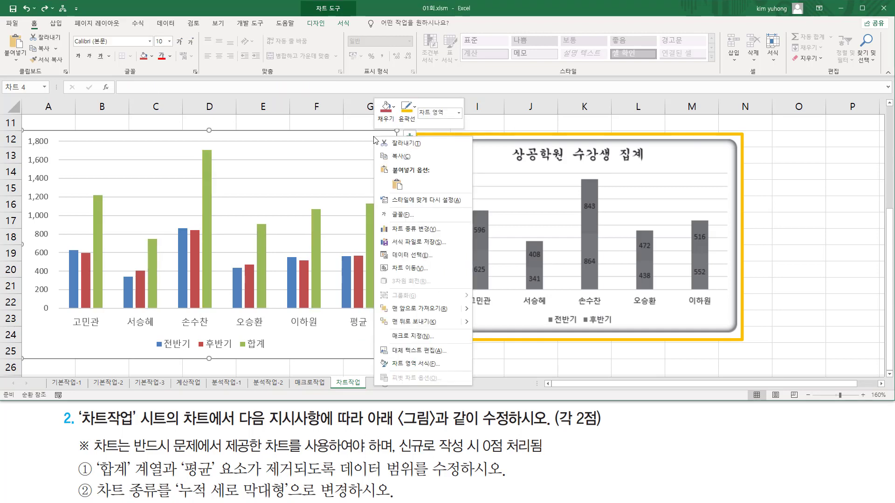
{"action": "left_click", "coordinate": [397, 253]}
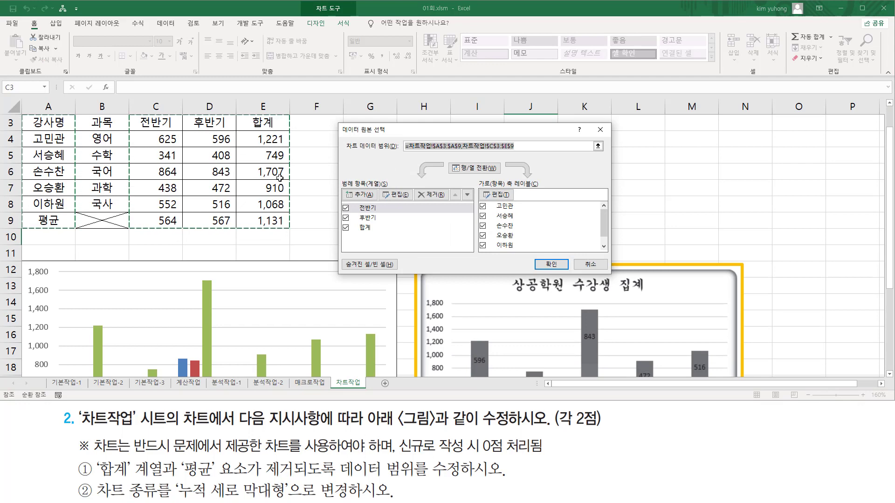
{"action": "scroll", "coordinate": [279, 177], "scroll_direction": "up", "scroll_amount": 1}
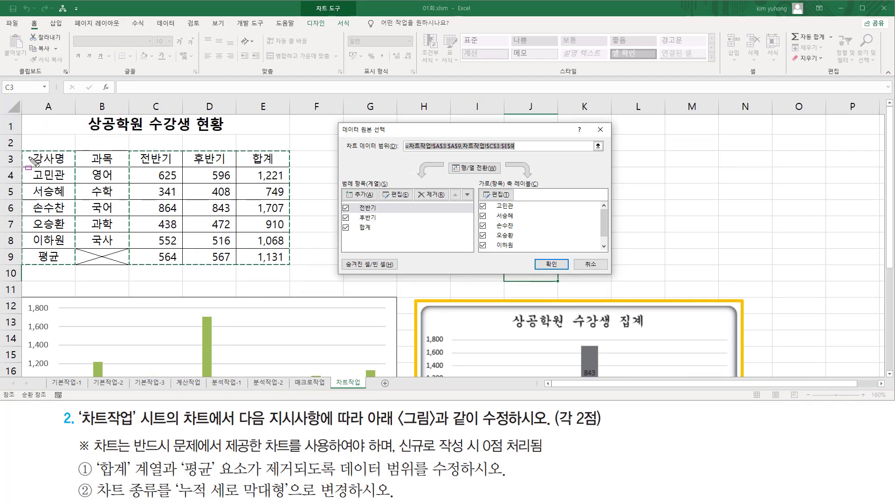
{"action": "mouse_move", "coordinate": [29, 151]}
{"action": "left_mouse_down"}
{"action": "mouse_move", "coordinate": [41, 232]}
{"action": "mouse_move", "coordinate": [61, 256]}
{"action": "left_mouse_up"}
{"action": "mouse_move", "coordinate": [137, 160]}
{"action": "left_mouse_down"}
{"action": "mouse_move", "coordinate": [201, 212]}
{"action": "mouse_move", "coordinate": [281, 239]}
{"action": "mouse_move", "coordinate": [284, 265]}
{"action": "left_mouse_up"}
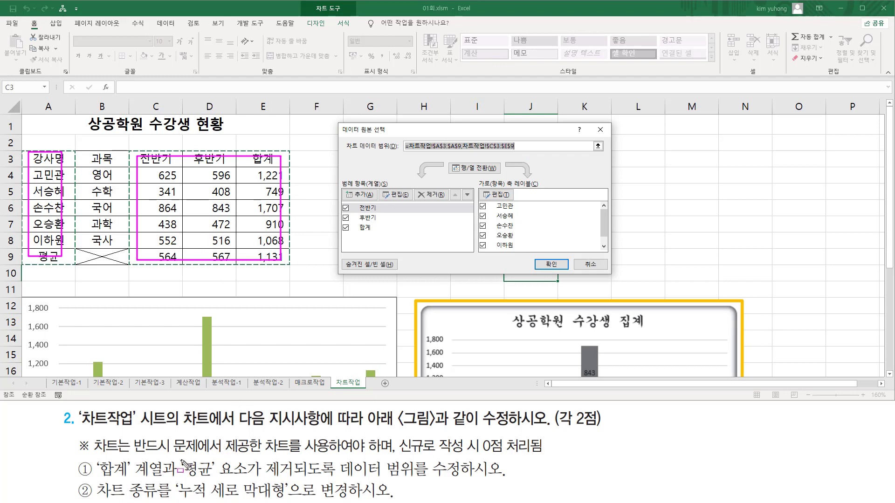
{"action": "mouse_move", "coordinate": [181, 460]}
{"action": "left_mouse_down"}
{"action": "mouse_move", "coordinate": [227, 480]}
{"action": "mouse_move", "coordinate": [307, 480]}
{"action": "left_mouse_up"}
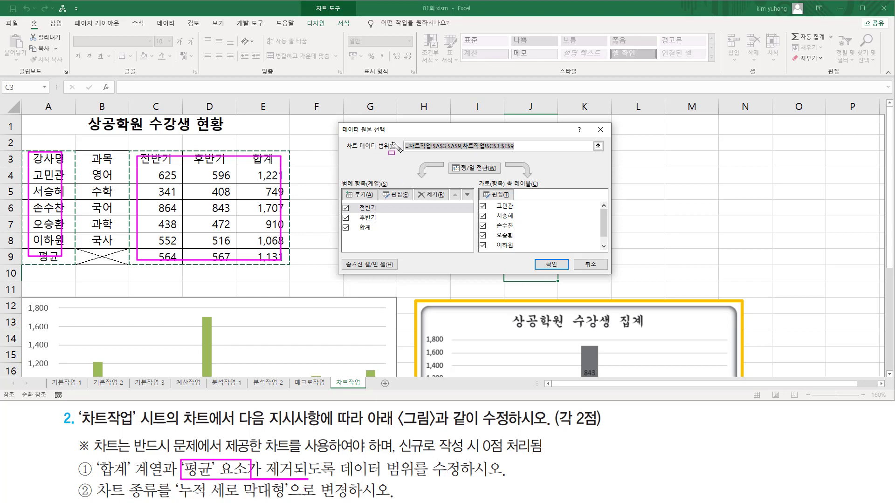
{"action": "mouse_move", "coordinate": [411, 161]}
{"action": "left_mouse_down"}
{"action": "mouse_move", "coordinate": [512, 153]}
{"action": "mouse_move", "coordinate": [516, 139]}
{"action": "left_mouse_up"}
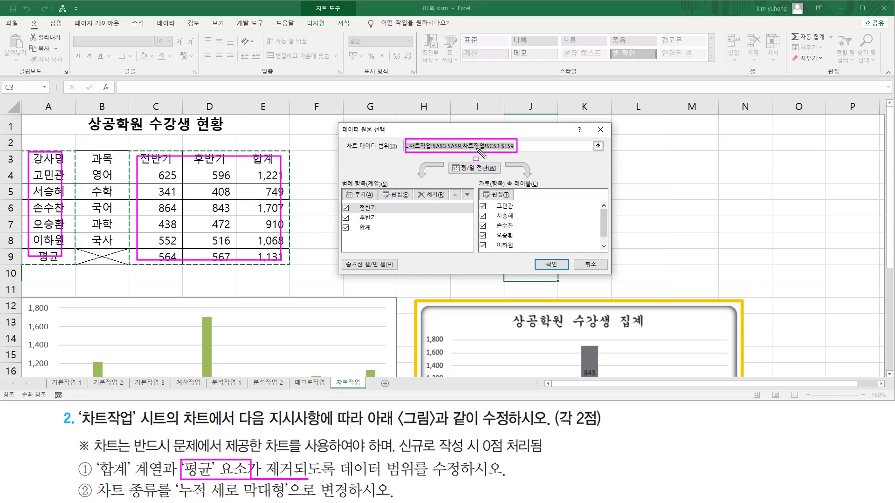
{"action": "key", "text": "Escape"}
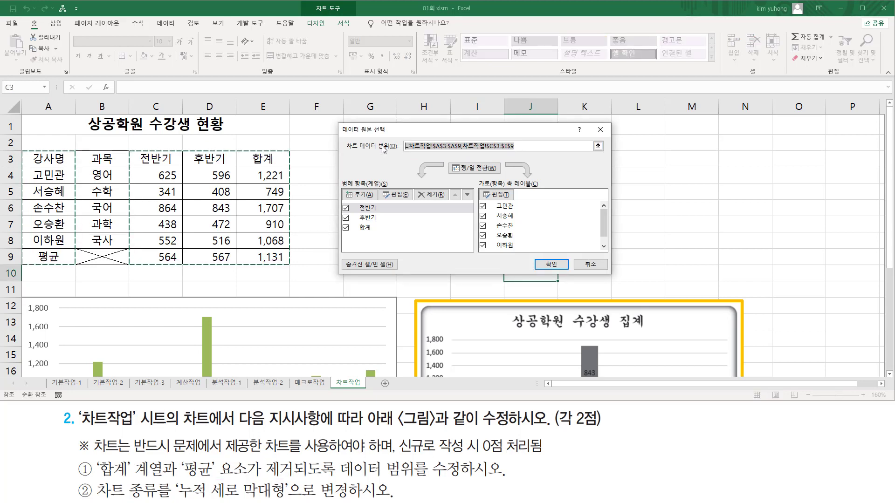
{"action": "key", "text": "Delete"}
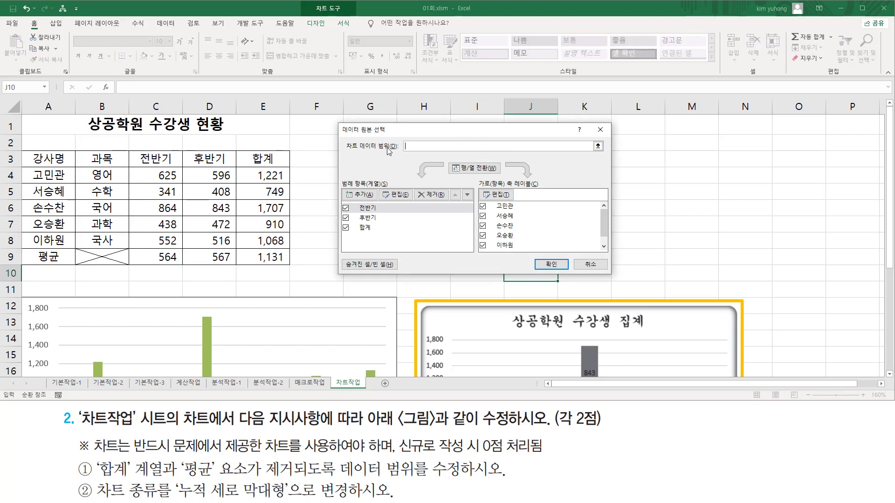
Step: Set the chart data range to A3:A8 and C3:D8 on the 차트작업 sheet, leaving out the 합계 column and 평균 row
{"action": "key", "text": "ctrl+2"}
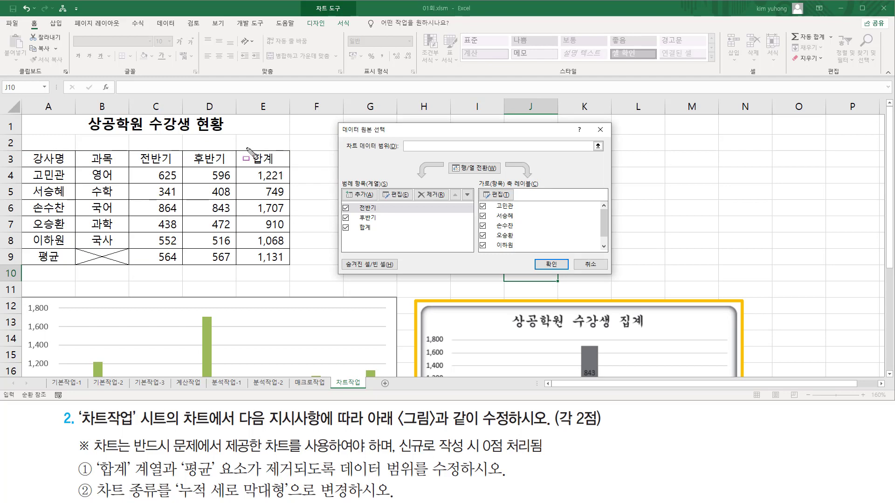
{"action": "left_click_drag", "start_coordinate": [247, 148], "coordinate": [280, 264]}
{"action": "left_click_drag", "start_coordinate": [25, 249], "coordinate": [280, 263]}
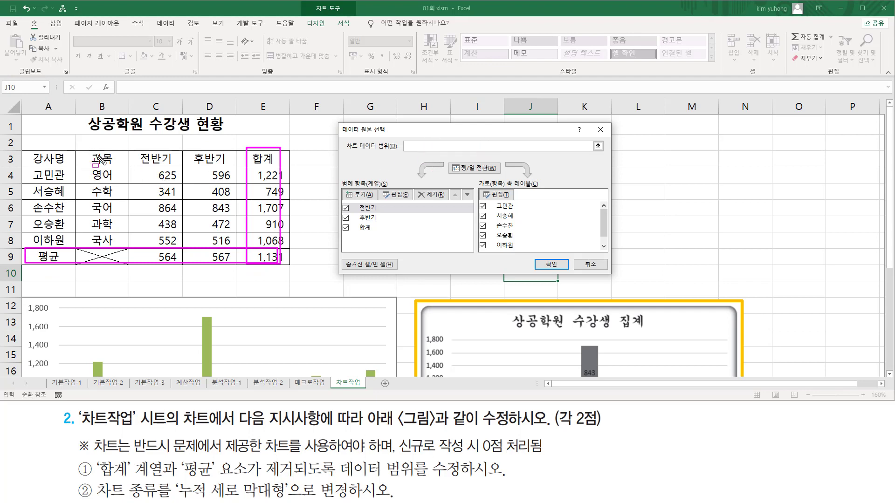
{"action": "key", "text": "Escape"}
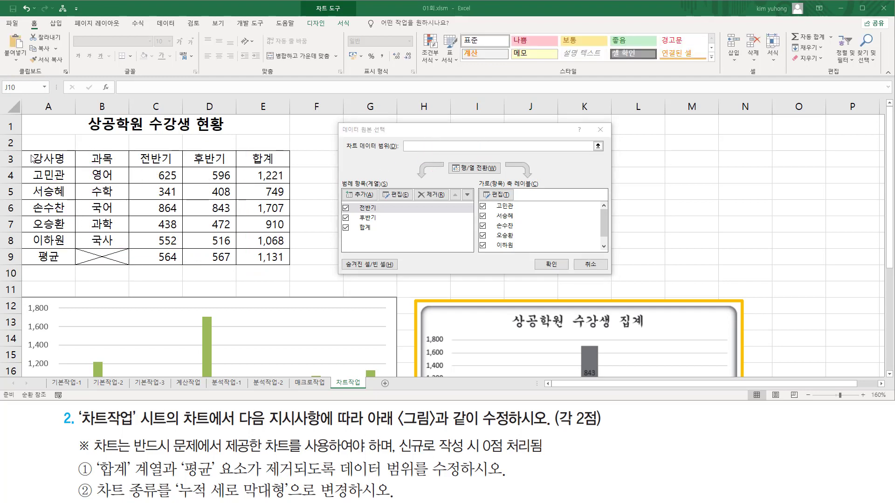
{"action": "left_click", "coordinate": [411, 145]}
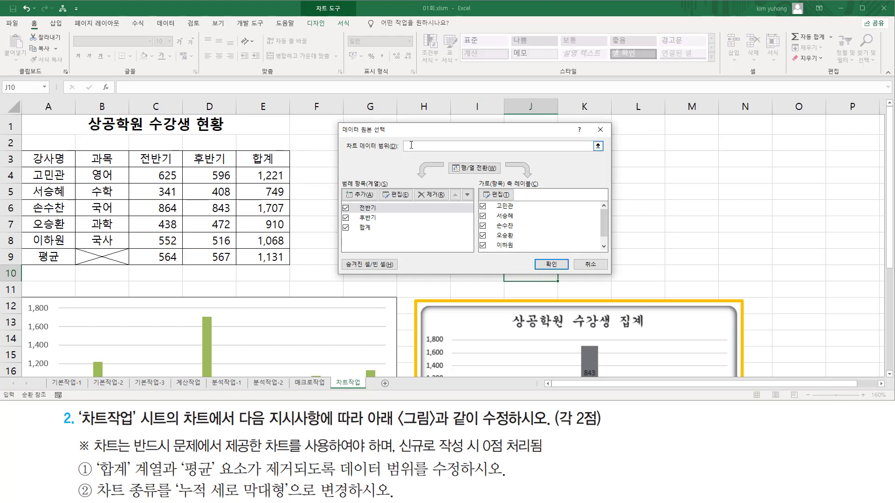
{"action": "left_click_drag", "start_coordinate": [49, 160], "coordinate": [49, 241]}
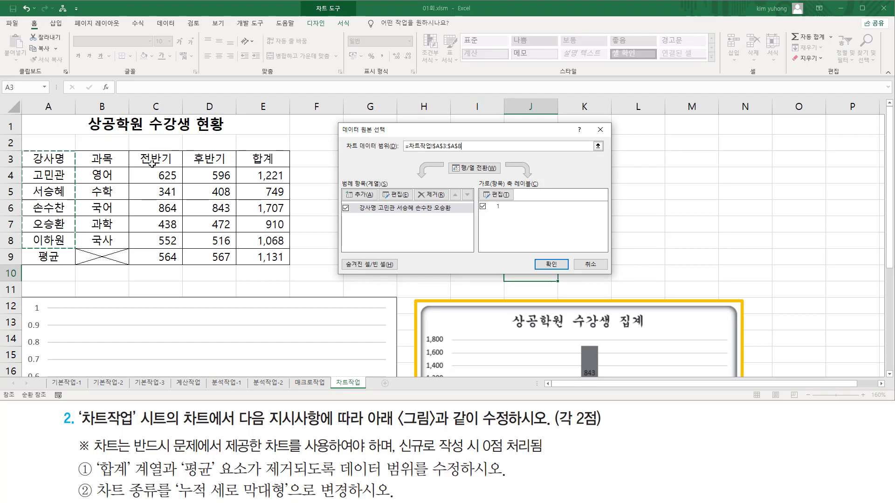
{"action": "left_click_drag", "start_coordinate": [144, 158], "coordinate": [231, 246]}
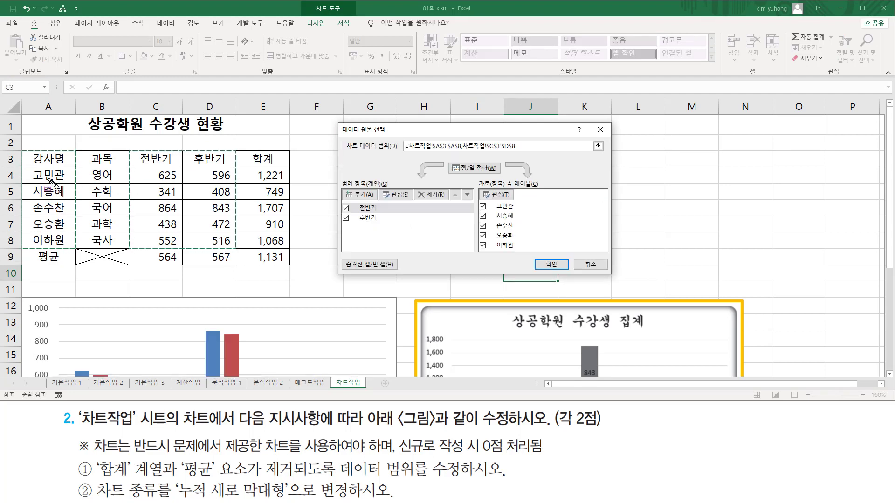
Step: Check the selected ranges against the excluded 평균 row and 합계 column, and apply the new data range to the chart
{"action": "left_click_drag", "start_coordinate": [31, 153], "coordinate": [68, 246]}
{"action": "left_click_drag", "start_coordinate": [143, 150], "coordinate": [228, 259]}
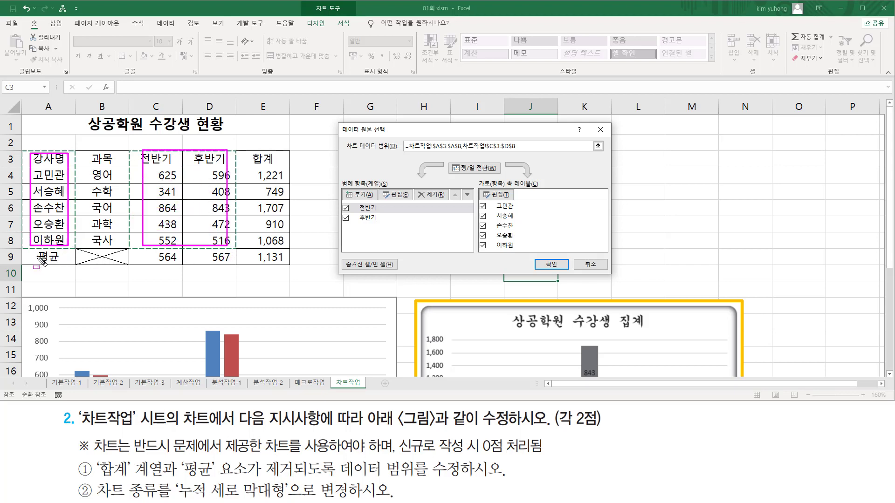
{"action": "left_click_drag", "start_coordinate": [26, 259], "coordinate": [279, 262]}
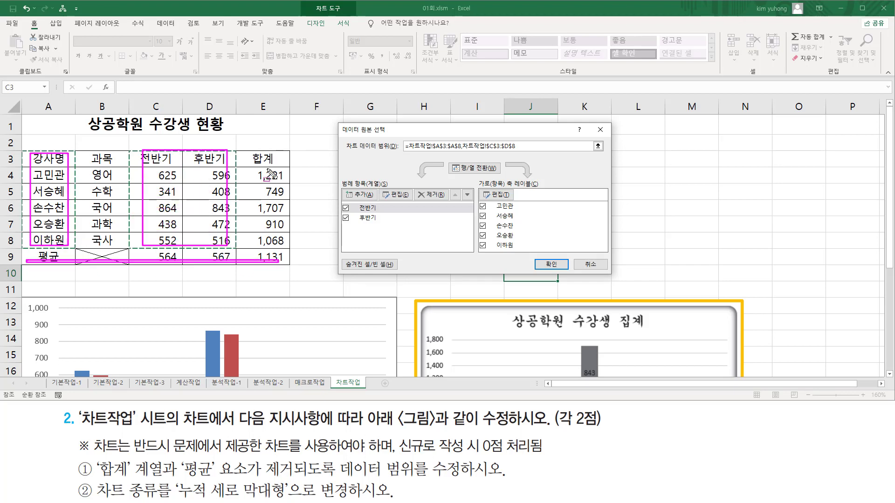
{"action": "left_click_drag", "start_coordinate": [259, 143], "coordinate": [267, 264]}
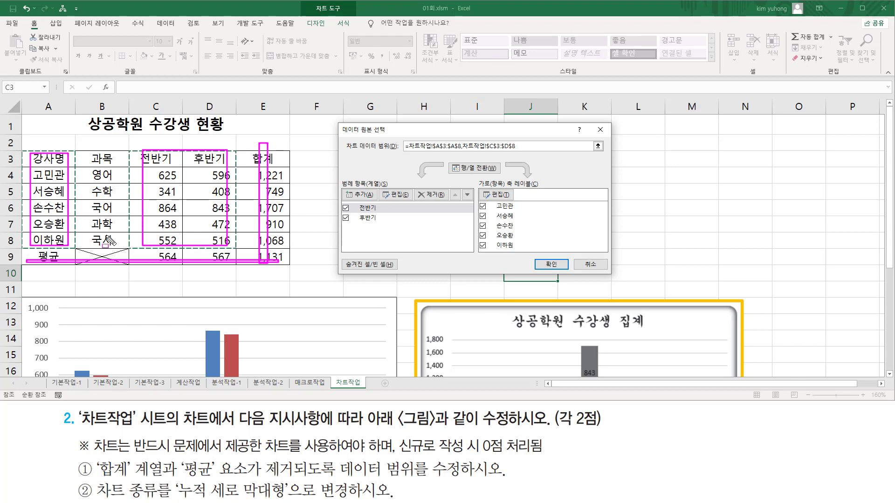
{"action": "key", "text": "Escape"}
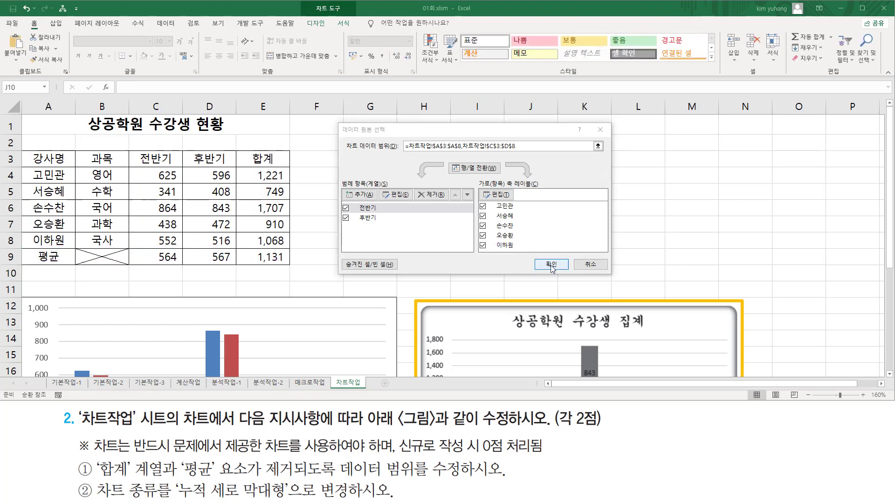
{"action": "left_click", "coordinate": [550, 264]}
{"action": "scroll", "coordinate": [375, 261], "scroll_direction": "down", "scroll_amount": 5}
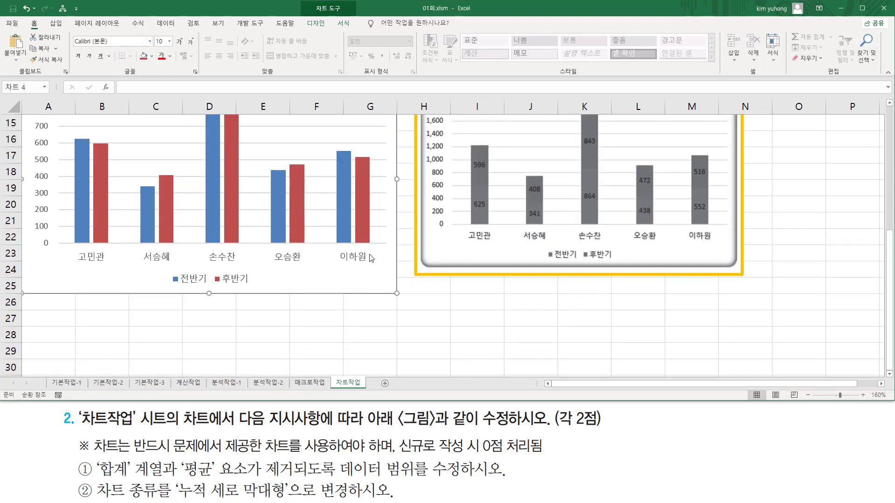
{"action": "scroll", "coordinate": [890, 104], "scroll_direction": "up", "scroll_amount": 2}
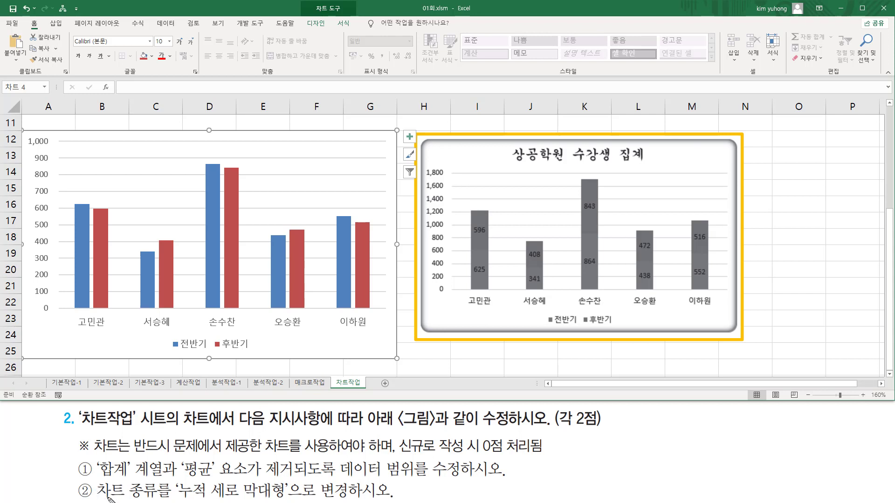
Step: Read the chart type instruction and open the chart type settings for the whole provided chart from its empty chart area
{"action": "left_click_drag", "start_coordinate": [108, 500], "coordinate": [396, 500]}
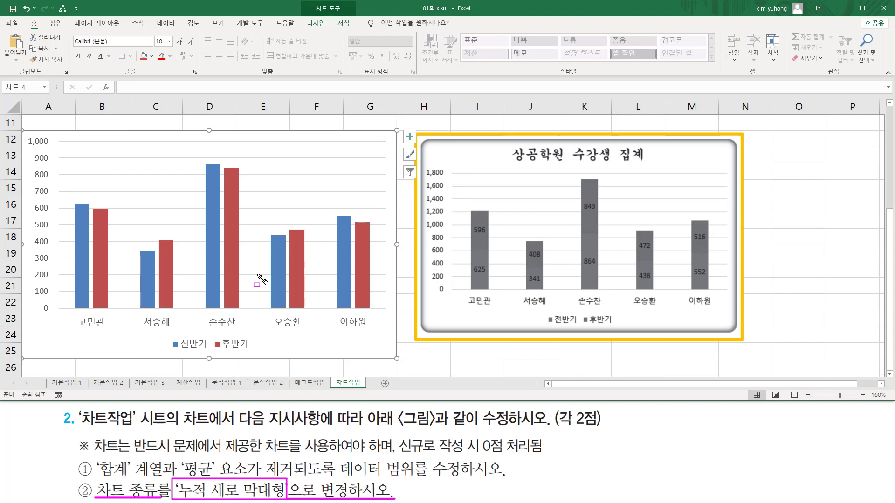
{"action": "key", "text": "Escape"}
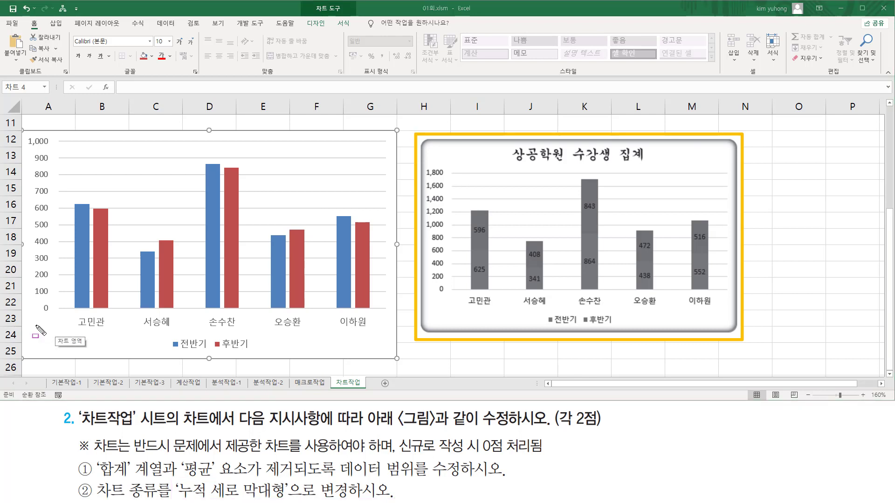
{"action": "left_click_drag", "start_coordinate": [24, 325], "coordinate": [63, 356]}
{"action": "left_click_drag", "start_coordinate": [287, 333], "coordinate": [353, 351]}
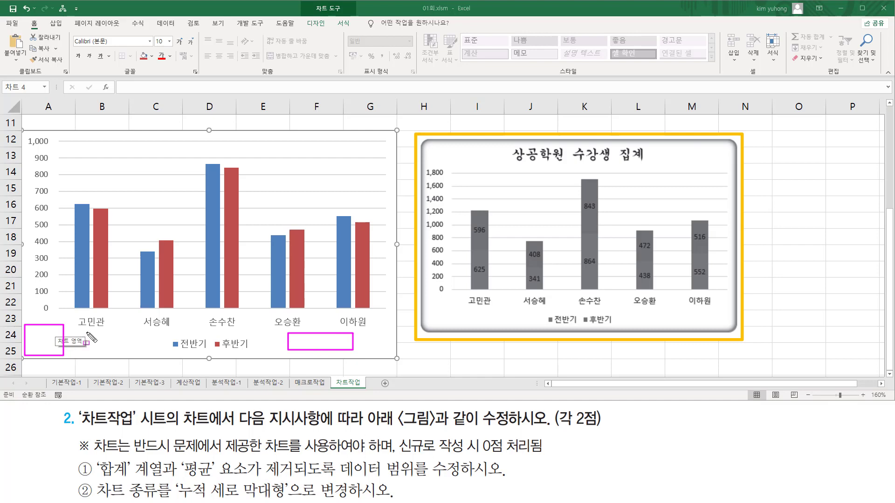
{"action": "key", "text": "Escape"}
{"action": "left_click", "coordinate": [67, 343]}
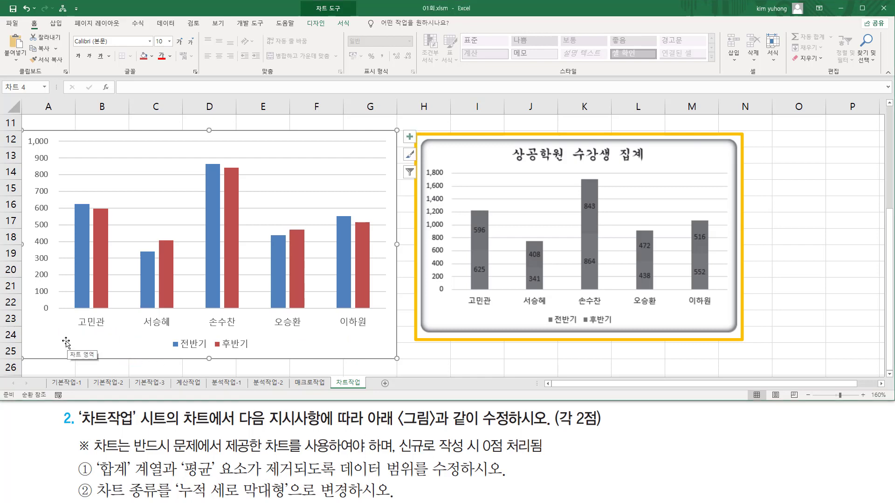
{"action": "right_click", "coordinate": [66, 343]}
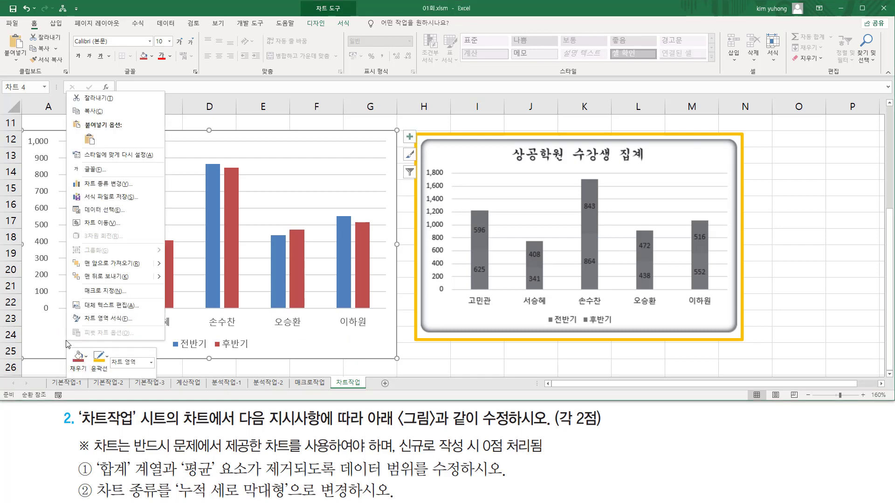
{"action": "left_click", "coordinate": [110, 184]}
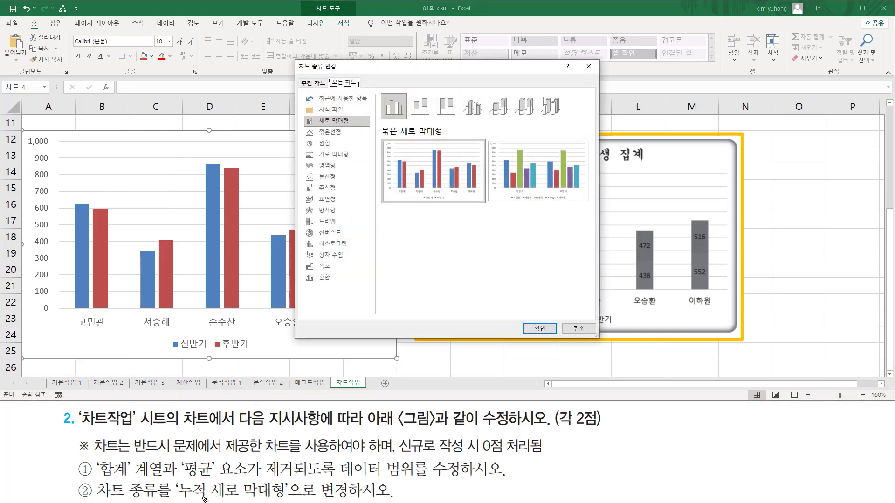
Step: Change the chart type to 누적 세로 막대형 as instructed
{"action": "left_click_drag", "start_coordinate": [178, 500], "coordinate": [273, 501]}
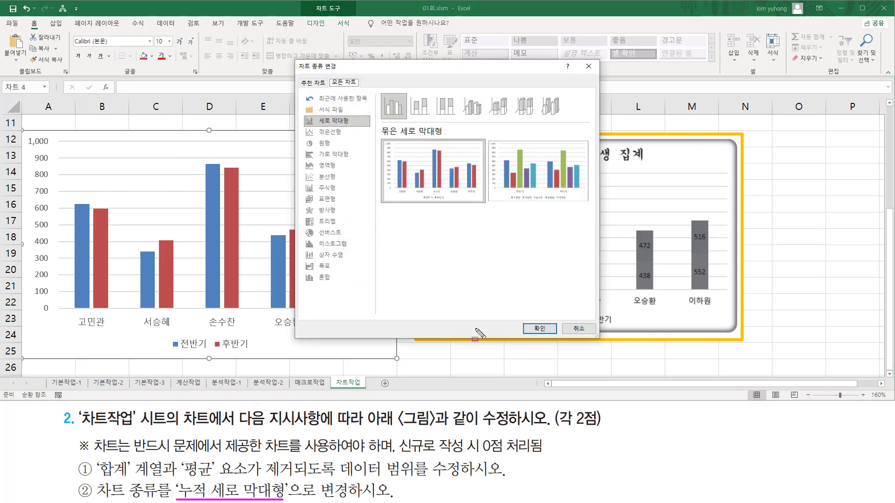
{"action": "key", "text": "Escape"}
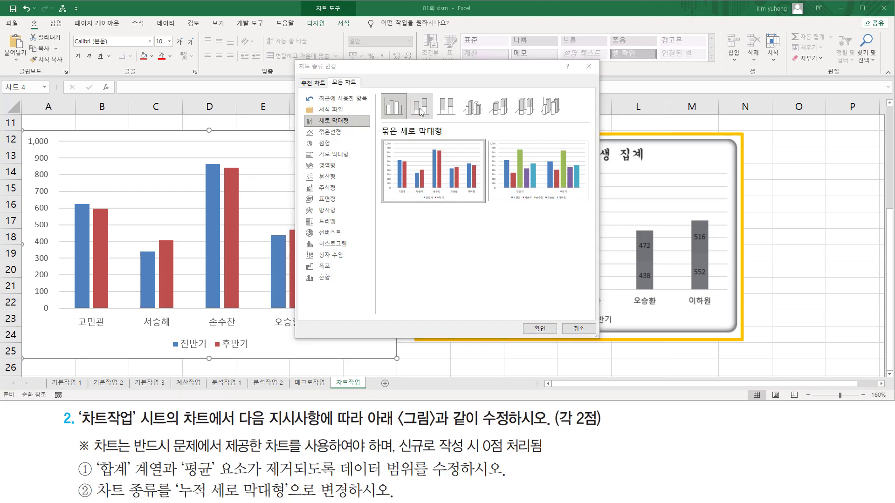
{"action": "left_click", "coordinate": [420, 108]}
{"action": "left_click_drag", "start_coordinate": [408, 93], "coordinate": [433, 120]}
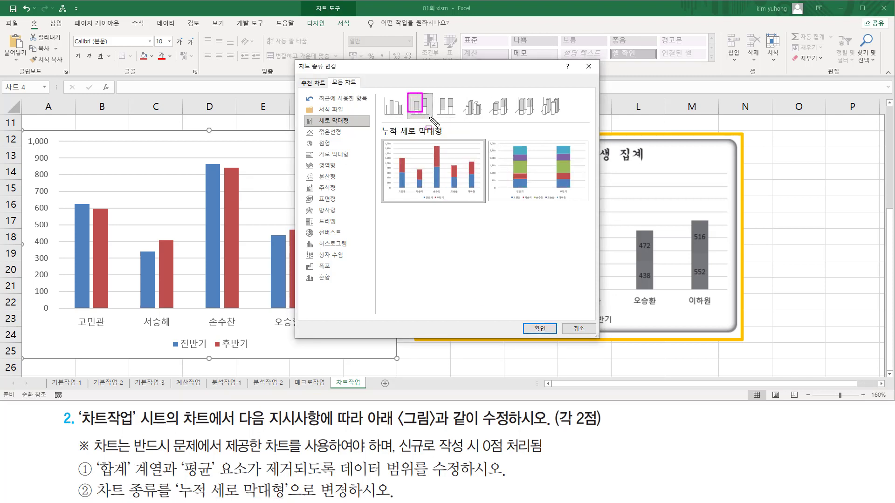
{"action": "left_click_drag", "start_coordinate": [529, 321], "coordinate": [554, 342]}
{"action": "key", "text": "Escape"}
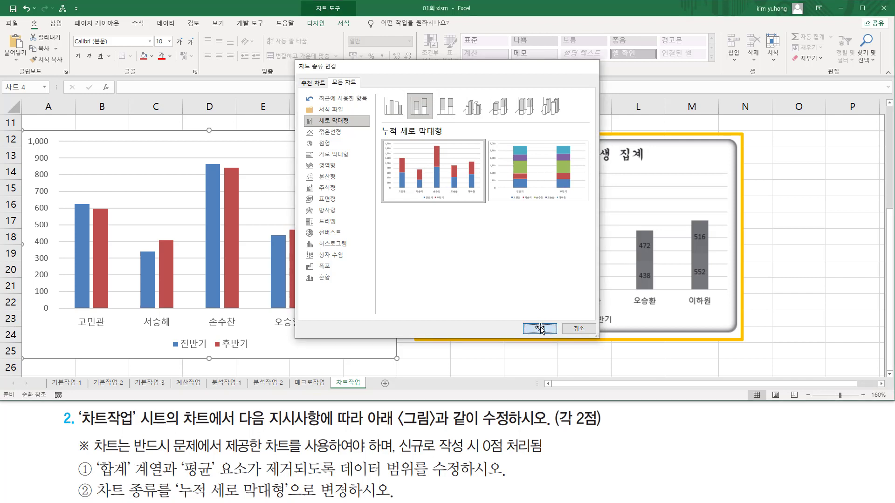
{"action": "left_click", "coordinate": [539, 328]}
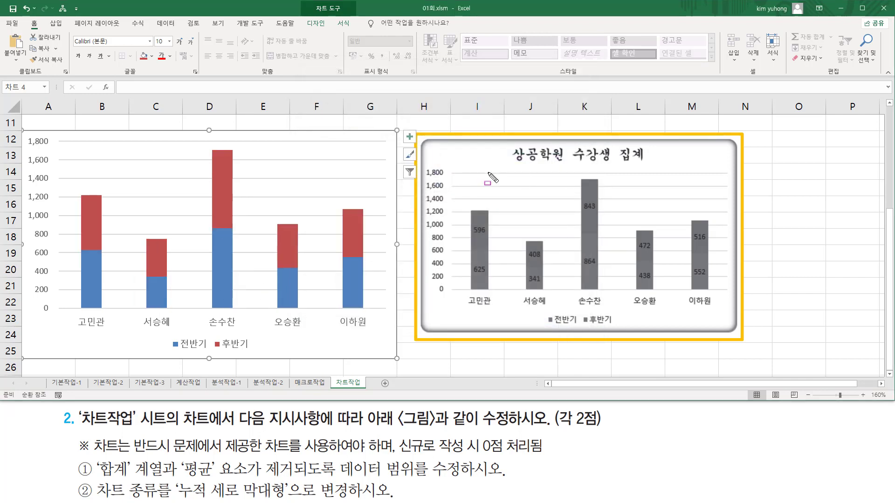
Step: Compare the stacked columns with the target chart and the chart type instruction, and examine the 전반기 legend entry
{"action": "mouse_move", "coordinate": [465, 159]}
{"action": "left_mouse_down"}
{"action": "mouse_move", "coordinate": [528, 262]}
{"action": "mouse_move", "coordinate": [710, 309]}
{"action": "left_mouse_up"}
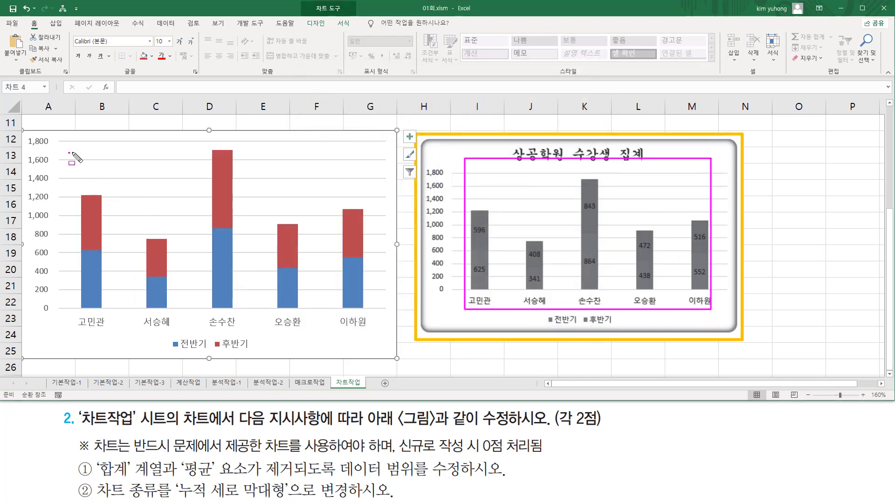
{"action": "mouse_move", "coordinate": [69, 153]}
{"action": "left_mouse_down"}
{"action": "mouse_move", "coordinate": [387, 371]}
{"action": "mouse_move", "coordinate": [379, 337]}
{"action": "left_mouse_up"}
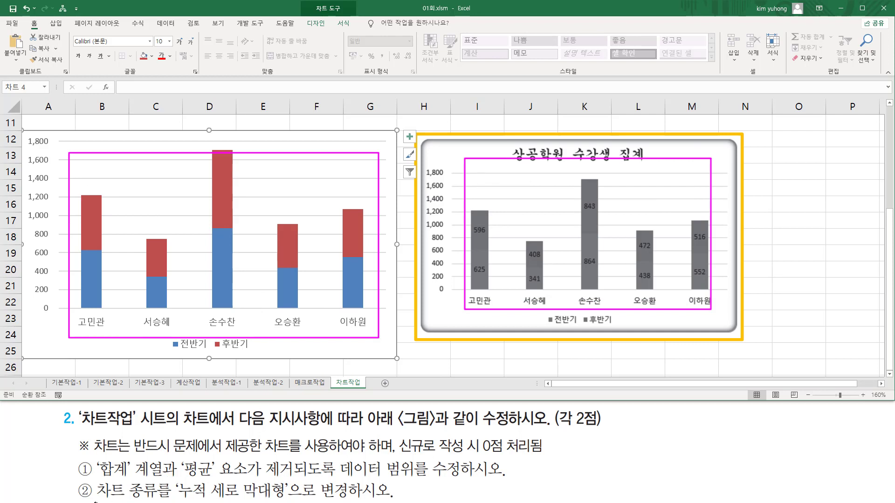
{"action": "left_click_drag", "start_coordinate": [94, 483], "coordinate": [400, 499]}
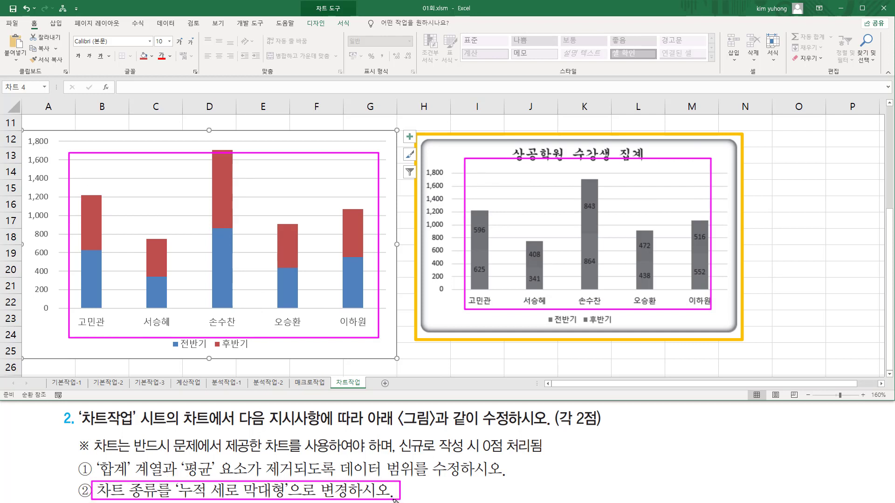
{"action": "key", "text": "Escape"}
{"action": "left_click_drag", "start_coordinate": [170, 333], "coordinate": [209, 357]}
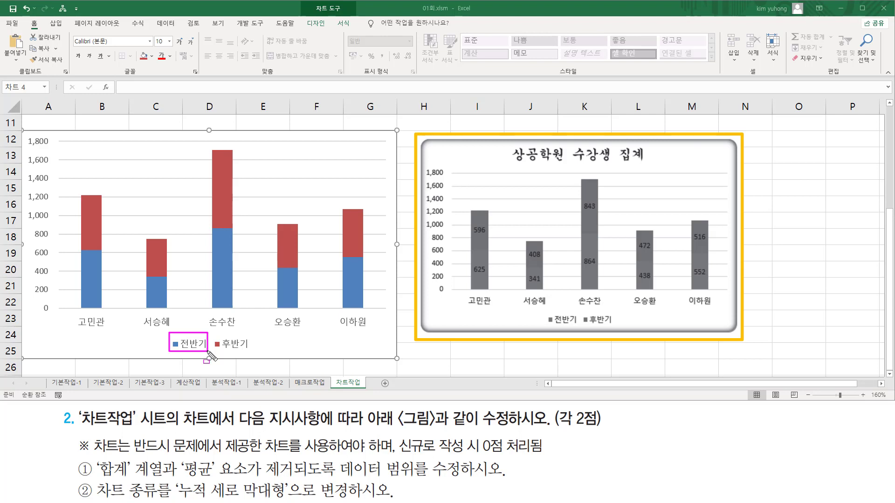
Step: Check the series chart type option for the 전반기 series against the 누적 세로 막대형 instruction
{"action": "key", "text": "Escape"}
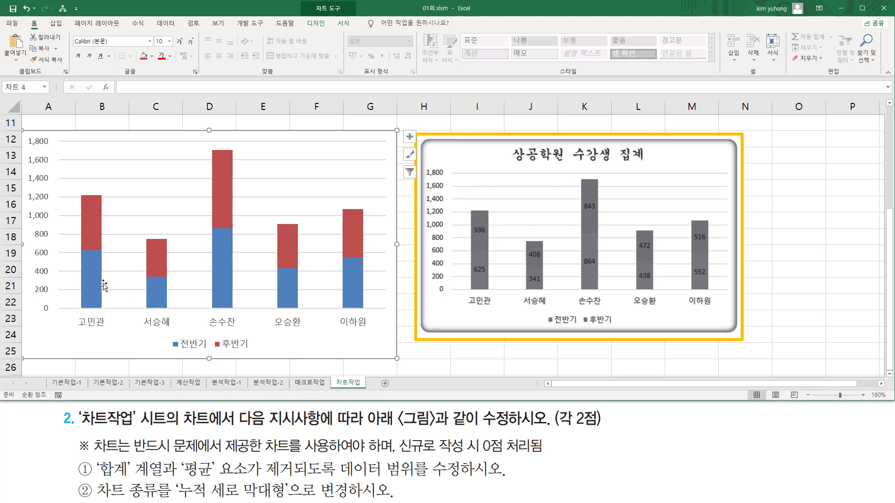
{"action": "left_click", "coordinate": [96, 279]}
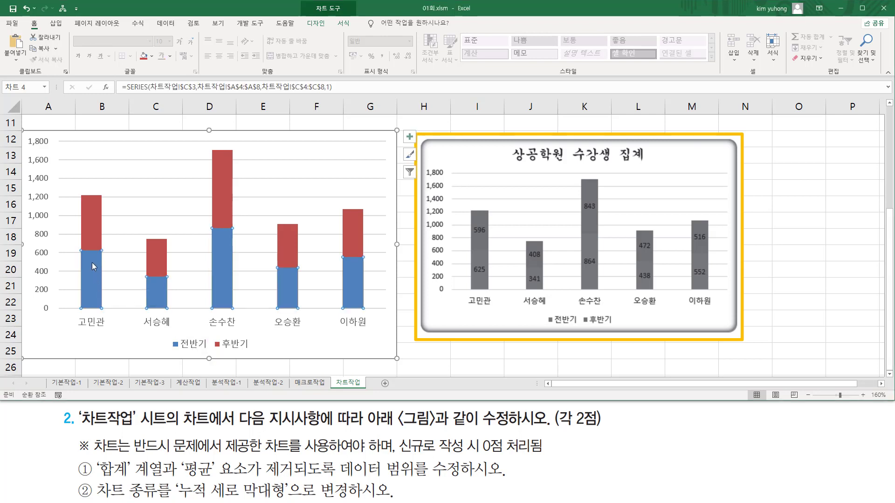
{"action": "right_click", "coordinate": [93, 267]}
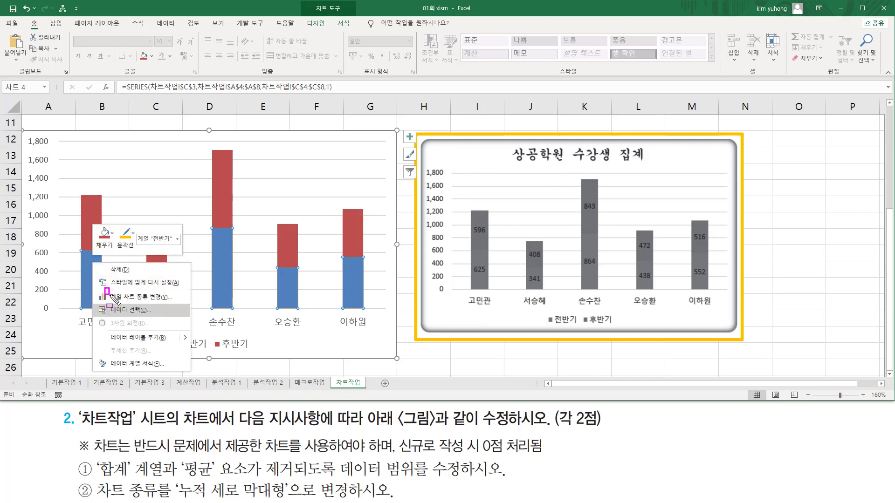
{"action": "left_click_drag", "start_coordinate": [124, 305], "coordinate": [182, 307]}
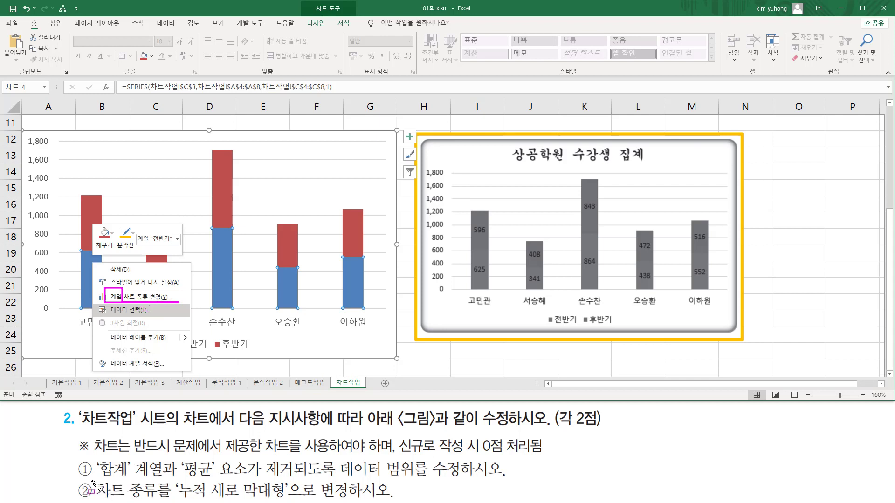
{"action": "mouse_move", "coordinate": [93, 478]}
{"action": "left_mouse_down"}
{"action": "mouse_move", "coordinate": [157, 500]}
{"action": "mouse_move", "coordinate": [349, 498]}
{"action": "left_mouse_up"}
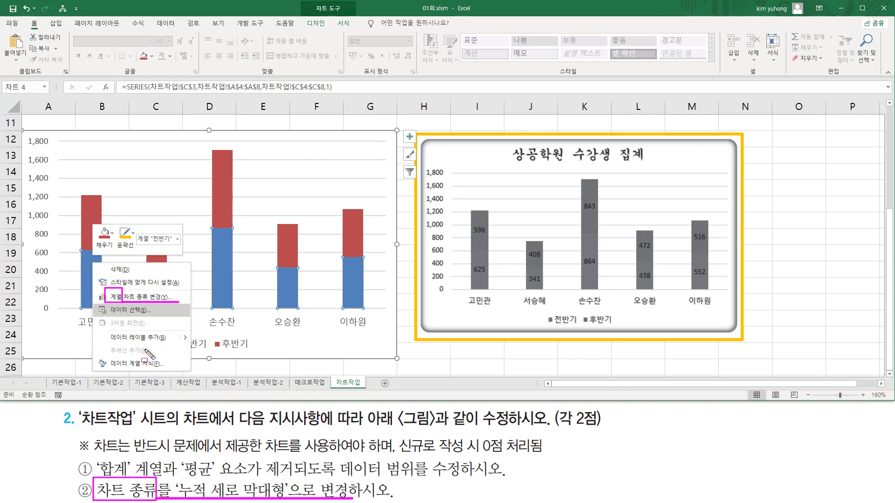
{"action": "key", "text": "Escape"}
{"action": "left_click", "coordinate": [94, 285]}
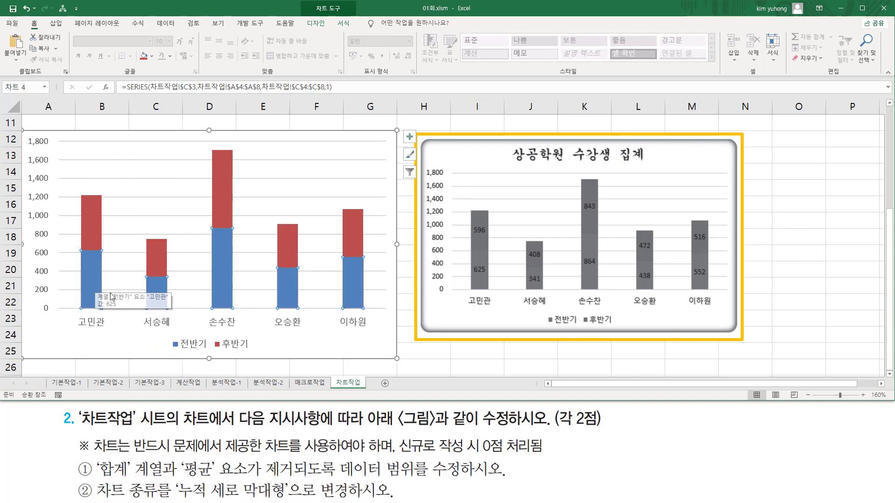
Step: Open the series chart type settings from the 전반기 series and examine the chart type listed for each series
{"action": "right_click", "coordinate": [99, 285]}
{"action": "left_click", "coordinate": [137, 320]}
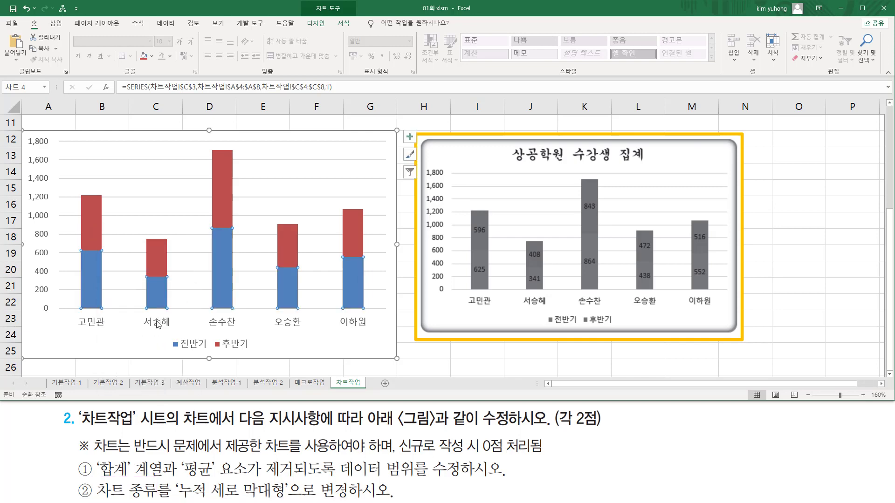
{"action": "mouse_move", "coordinate": [387, 265]}
{"action": "left_mouse_down"}
{"action": "mouse_move", "coordinate": [417, 282]}
{"action": "mouse_move", "coordinate": [402, 294]}
{"action": "mouse_move", "coordinate": [413, 309]}
{"action": "mouse_move", "coordinate": [420, 299]}
{"action": "left_mouse_up"}
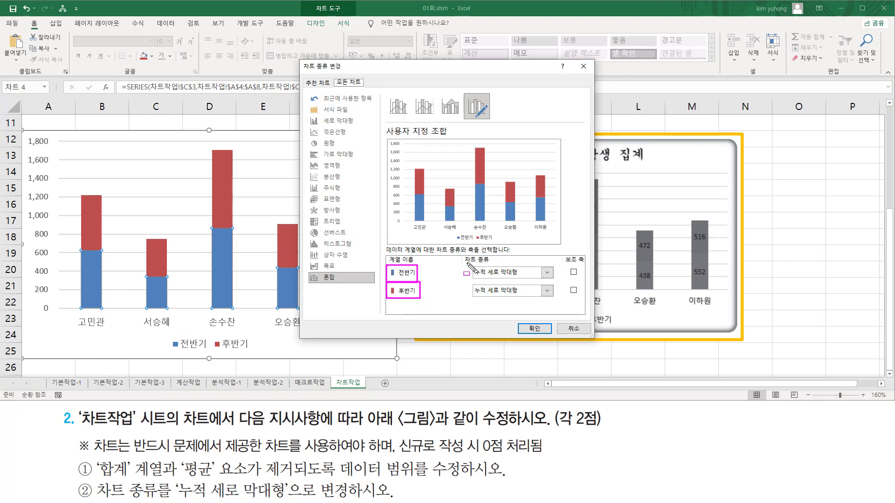
{"action": "mouse_move", "coordinate": [469, 260]}
{"action": "left_mouse_down"}
{"action": "mouse_move", "coordinate": [520, 279]}
{"action": "mouse_move", "coordinate": [516, 299]}
{"action": "left_mouse_up"}
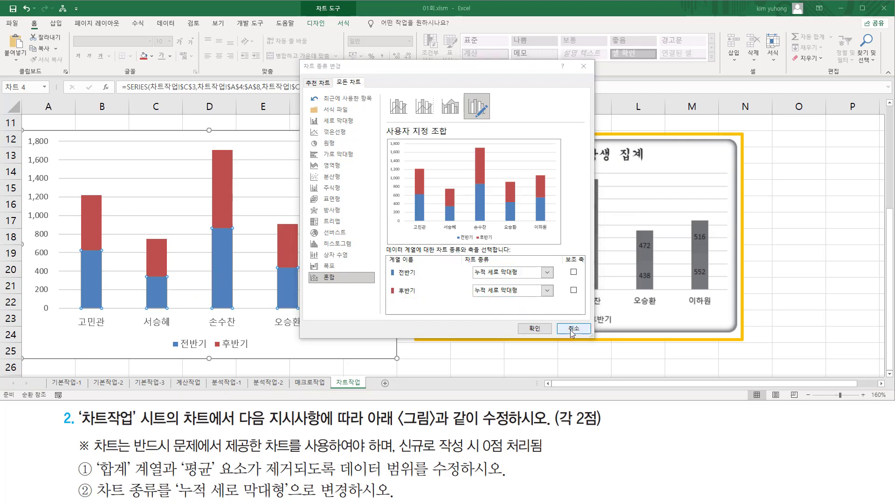
{"action": "left_click", "coordinate": [535, 329]}
{"action": "left_click", "coordinate": [385, 341]}
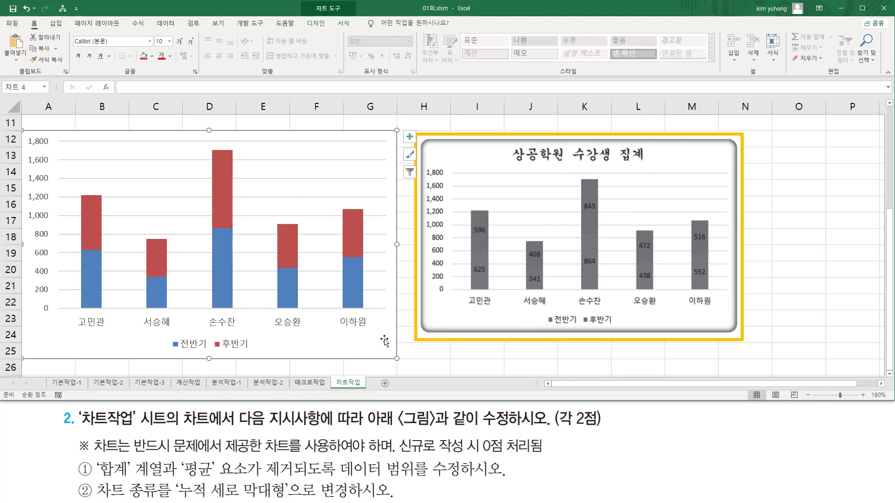
Step: Review the per-series chart types from the 후반기 series, and leave the settings without changes
{"action": "left_click", "coordinate": [352, 276]}
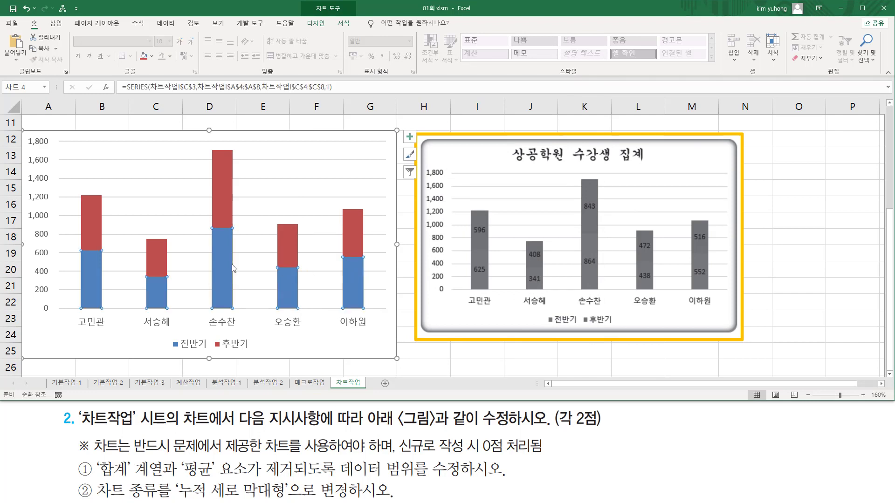
{"action": "left_click", "coordinate": [219, 197]}
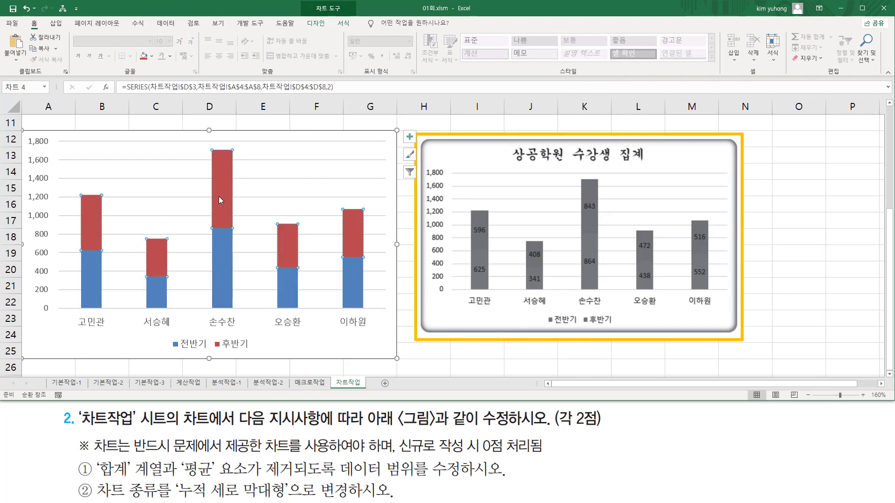
{"action": "left_click", "coordinate": [224, 194]}
{"action": "right_click", "coordinate": [224, 194]}
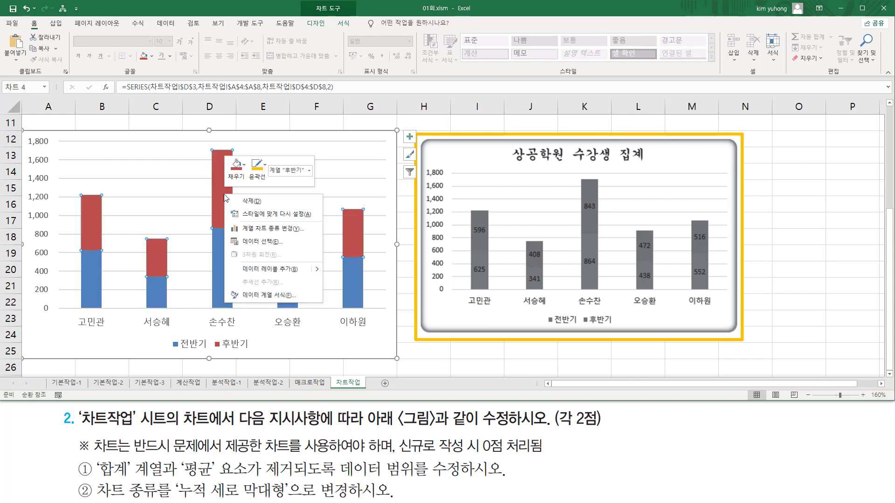
{"action": "left_click", "coordinate": [270, 228]}
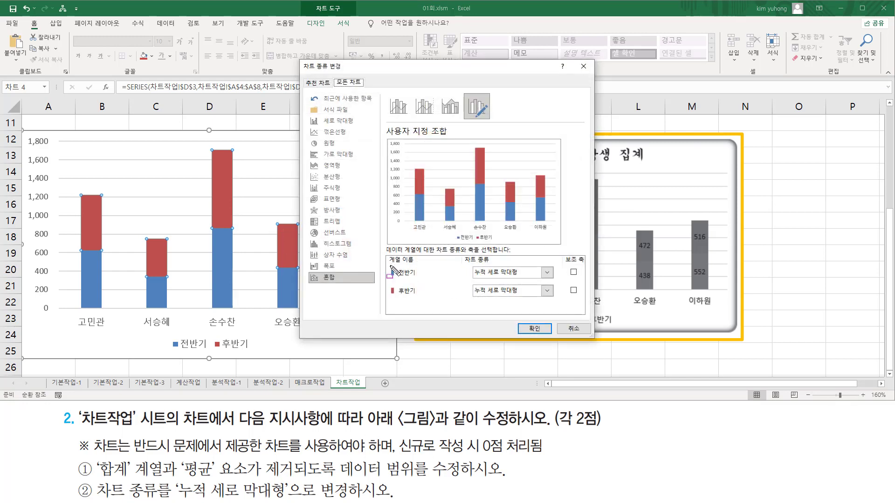
{"action": "mouse_move", "coordinate": [388, 263]}
{"action": "left_mouse_down"}
{"action": "mouse_move", "coordinate": [419, 279]}
{"action": "mouse_move", "coordinate": [418, 298]}
{"action": "left_mouse_up"}
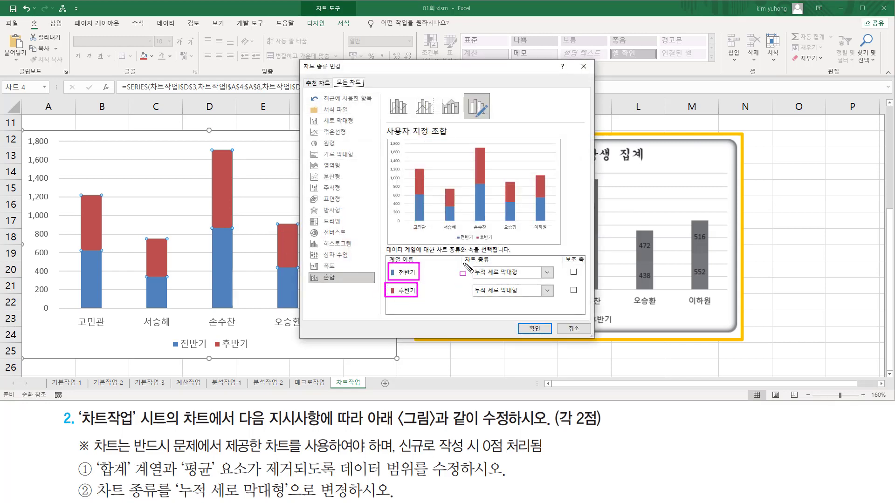
{"action": "left_click_drag", "start_coordinate": [463, 263], "coordinate": [551, 298]}
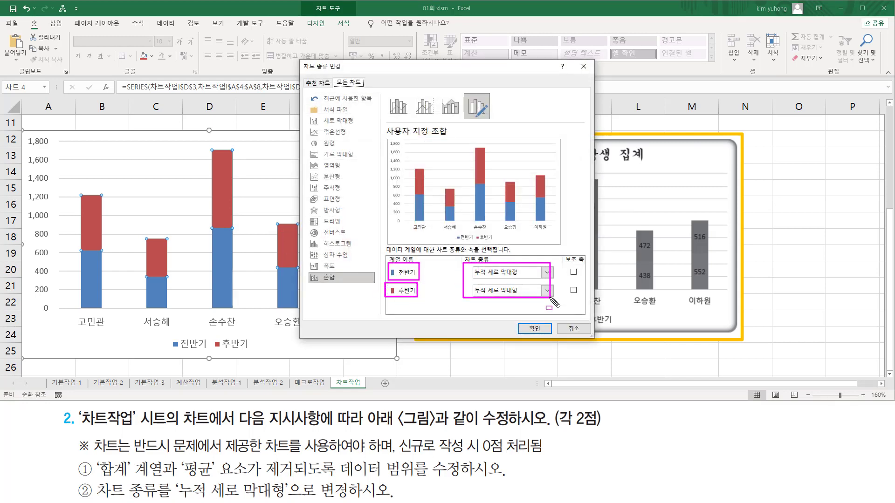
{"action": "left_click", "coordinate": [565, 331]}
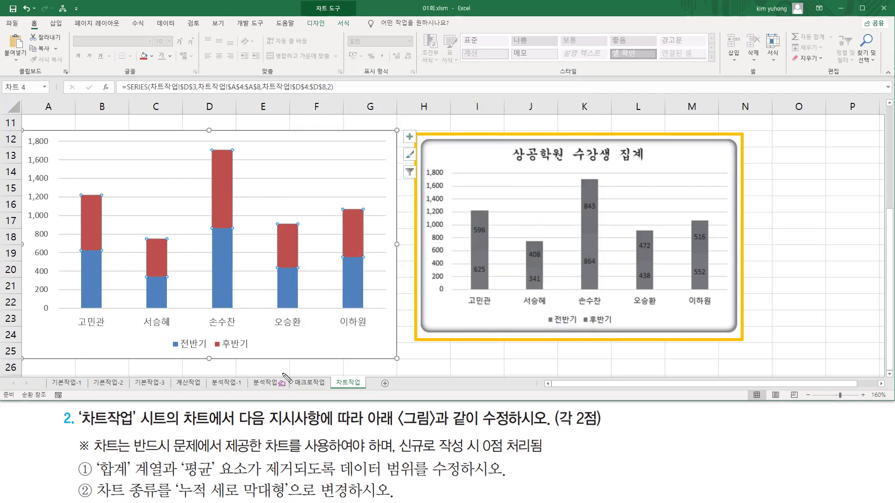
Step: Review the whole chart's type settings from the empty chart area, undoing any accidental chart move and leaving the settings without changes
{"action": "left_click_drag", "start_coordinate": [176, 498], "coordinate": [285, 499]}
{"action": "left_click_drag", "start_coordinate": [53, 322], "coordinate": [54, 322]}
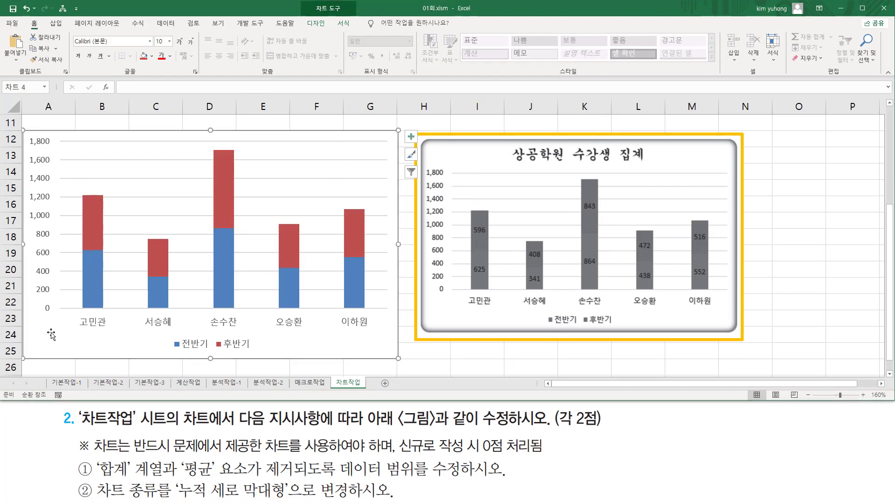
{"action": "key", "text": "ctrl+z"}
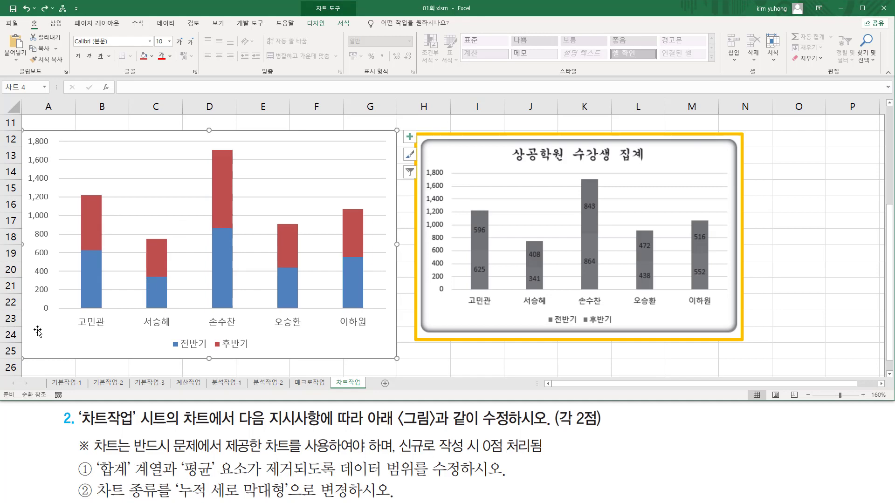
{"action": "right_click", "coordinate": [37, 330]}
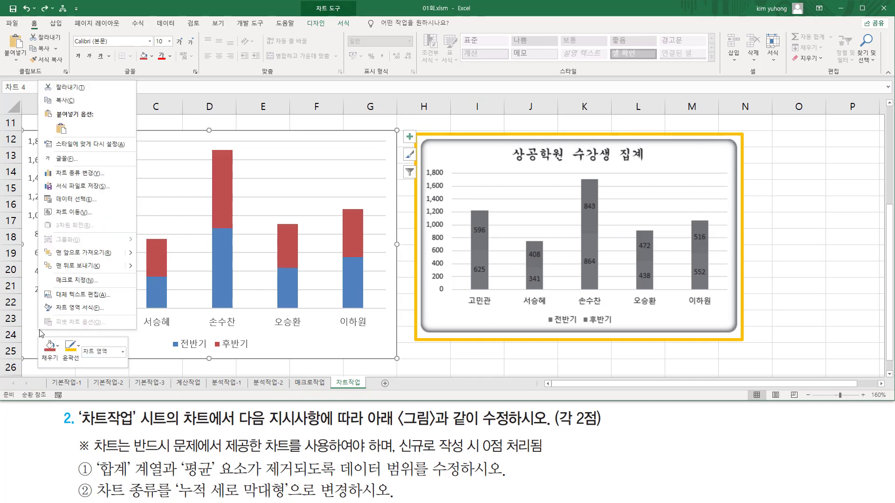
{"action": "left_click", "coordinate": [79, 173]}
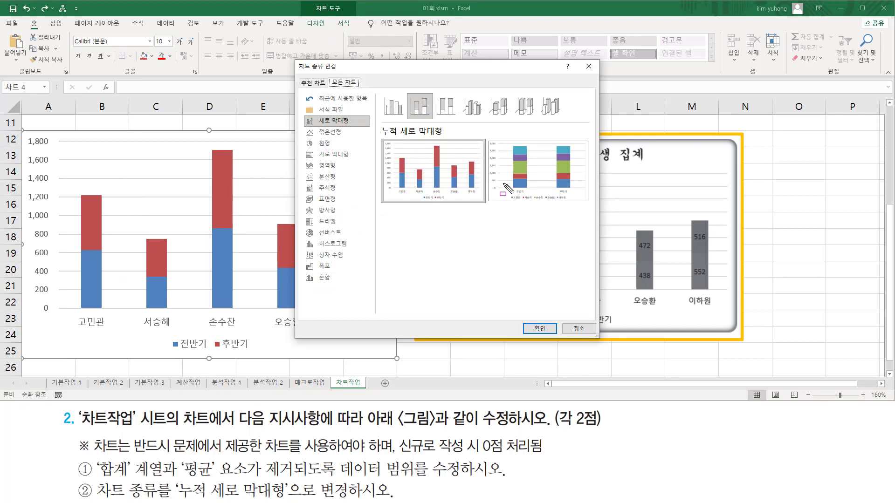
{"action": "left_click", "coordinate": [573, 329]}
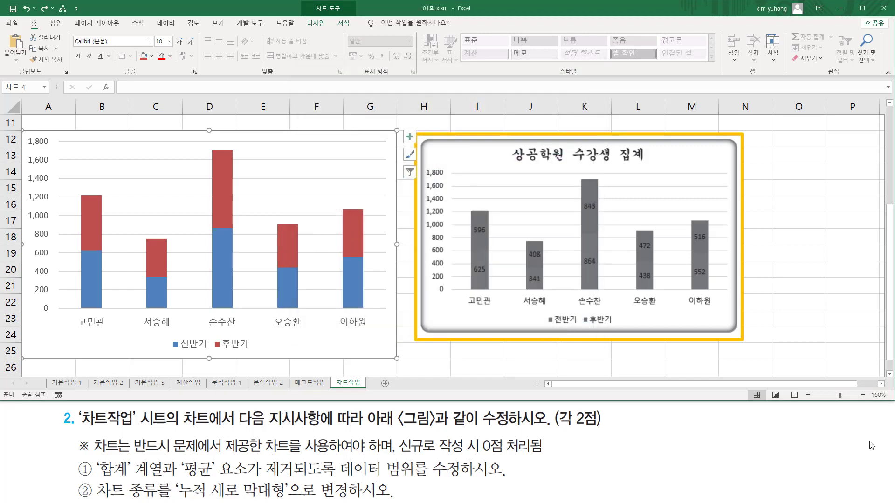
Step: Read the chart title instruction on position, text, font and size, and compare it with the title in the target chart
{"action": "left_click_drag", "start_coordinate": [416, 402], "coordinate": [417, 436]}
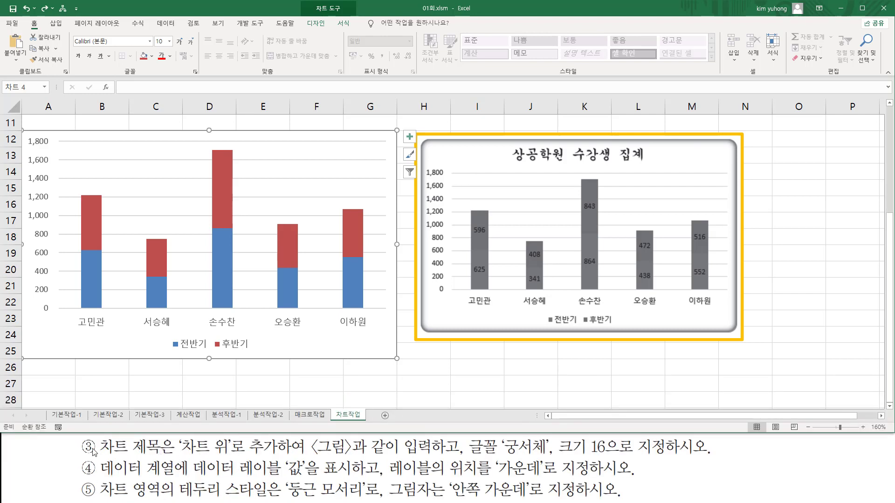
{"action": "mouse_move", "coordinate": [94, 456]}
{"action": "left_mouse_down"}
{"action": "mouse_move", "coordinate": [159, 458]}
{"action": "mouse_move", "coordinate": [160, 438]}
{"action": "left_mouse_up"}
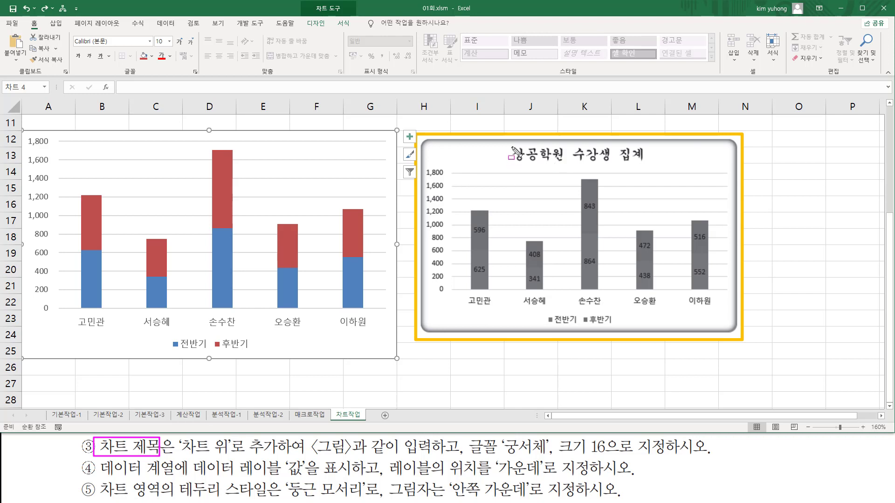
{"action": "left_click_drag", "start_coordinate": [507, 143], "coordinate": [648, 164]}
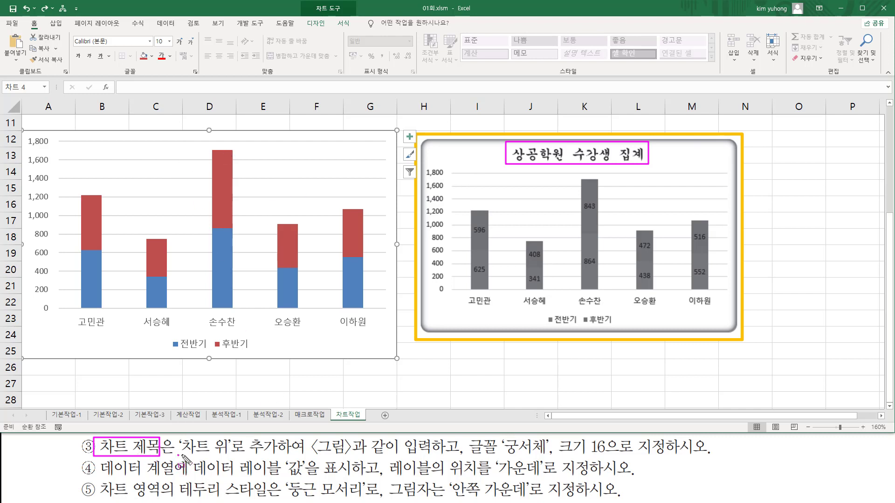
{"action": "left_click_drag", "start_coordinate": [178, 455], "coordinate": [716, 457]}
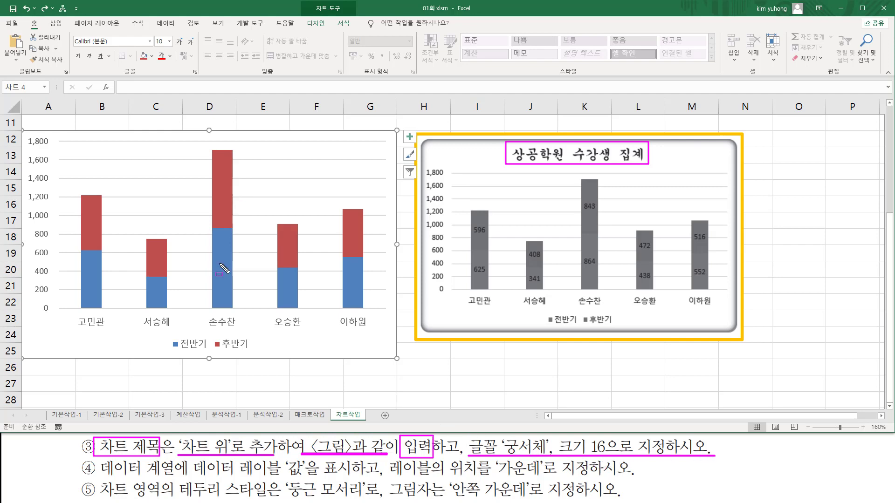
{"action": "key", "text": "Escape"}
Step: Add a chart title to the stacked column chart with the 차트 위 position
{"action": "scroll", "coordinate": [236, 255], "scroll_direction": "up", "scroll_amount": 2}
{"action": "scroll", "coordinate": [235, 255], "scroll_direction": "up", "scroll_amount": 1}
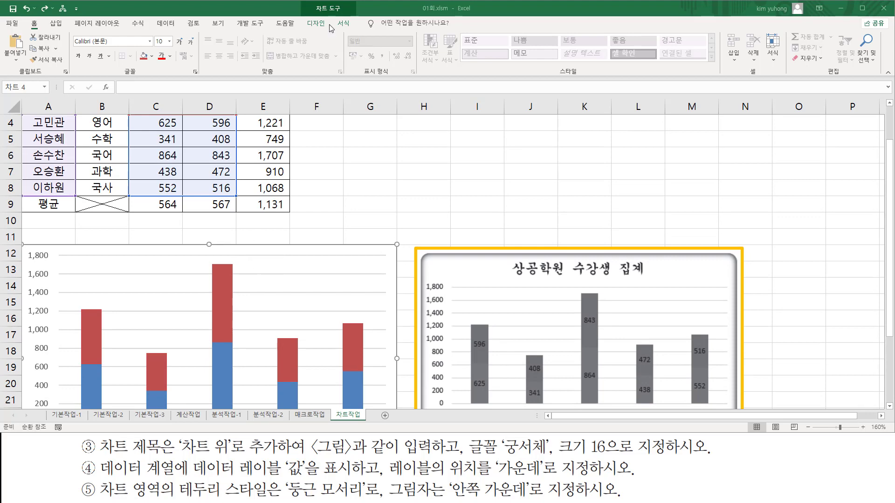
{"action": "mouse_move", "coordinate": [307, 16]}
{"action": "left_mouse_down"}
{"action": "mouse_move", "coordinate": [325, 29]}
{"action": "mouse_move", "coordinate": [348, 13]}
{"action": "left_mouse_up"}
{"action": "left_click", "coordinate": [317, 23]}
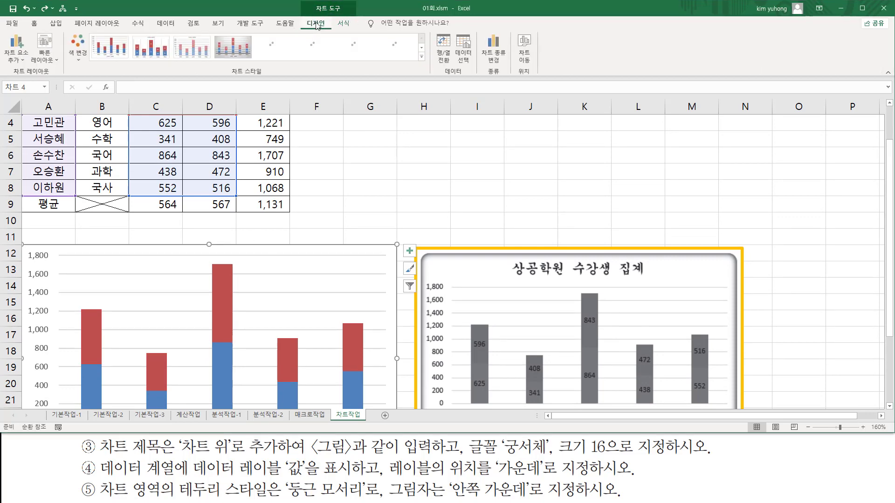
{"action": "mouse_move", "coordinate": [5, 39]}
{"action": "left_mouse_down"}
{"action": "mouse_move", "coordinate": [5, 60]}
{"action": "mouse_move", "coordinate": [28, 67]}
{"action": "left_mouse_up"}
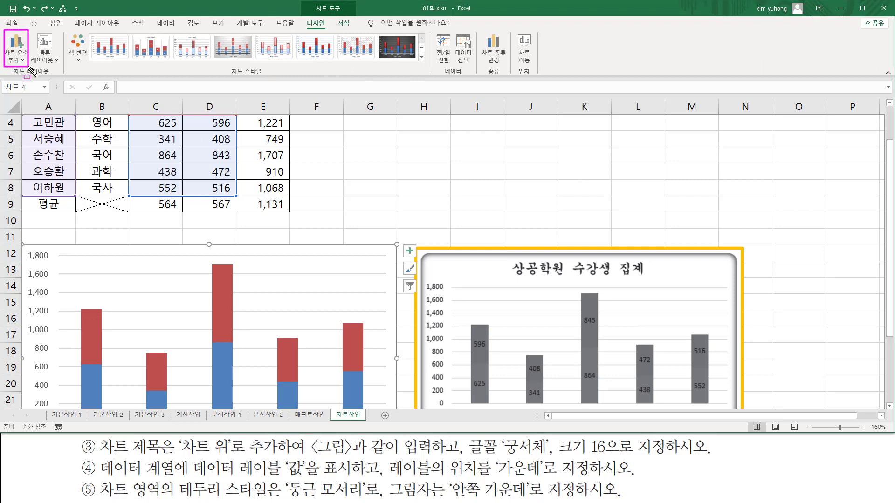
{"action": "key", "text": "Escape"}
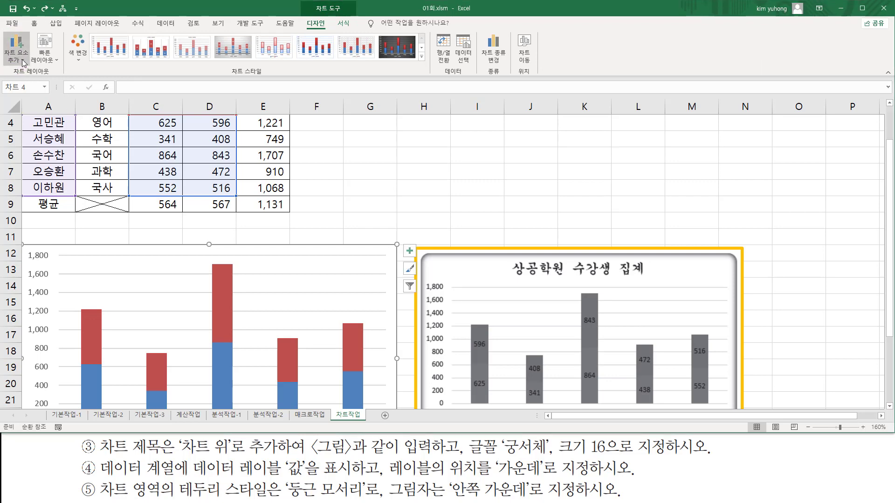
{"action": "left_click", "coordinate": [22, 60]}
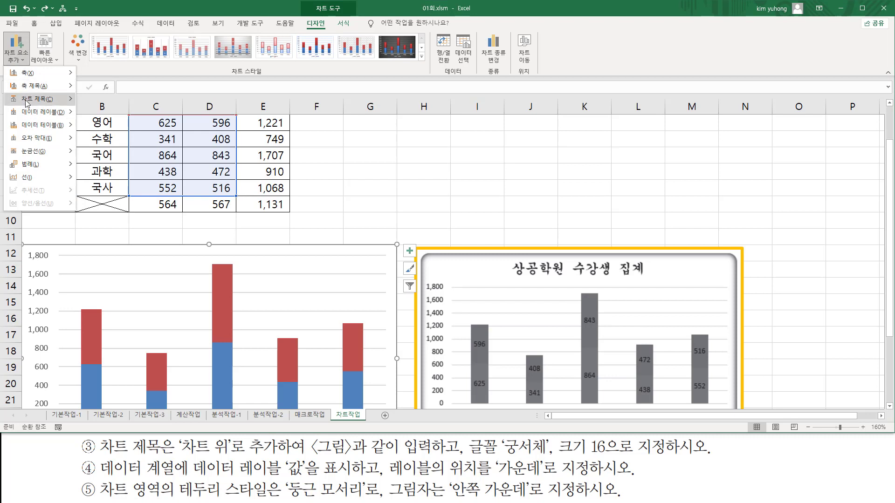
{"action": "mouse_move", "coordinate": [27, 104]}
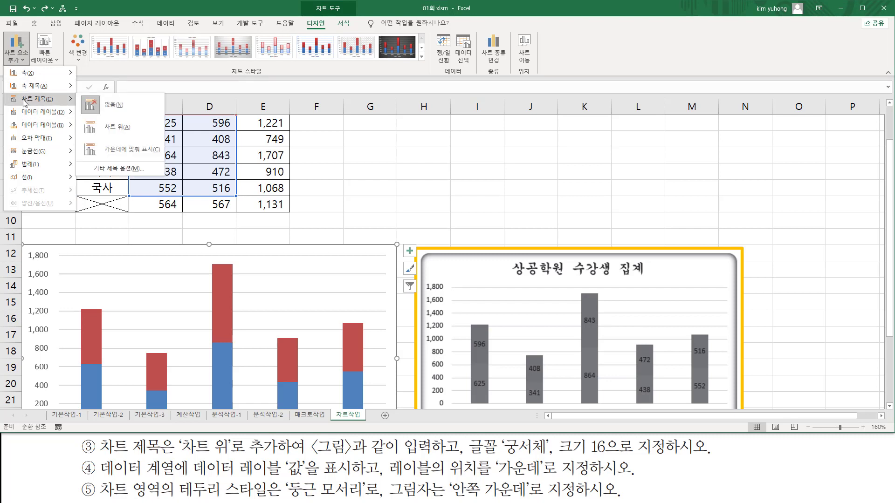
{"action": "left_click", "coordinate": [116, 133]}
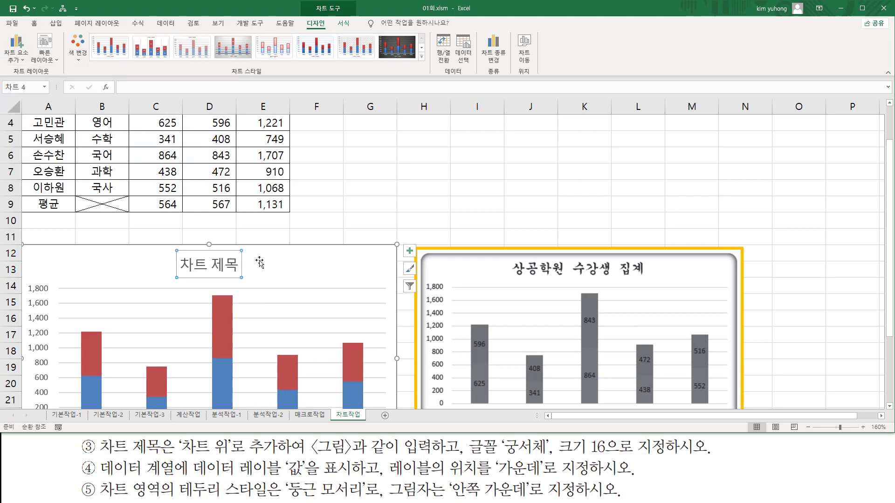
Step: Replace the placeholder text in the chart title with 상공학원 수강생 집계, as in the target chart
{"action": "scroll", "coordinate": [260, 262], "scroll_direction": "up", "scroll_amount": 1}
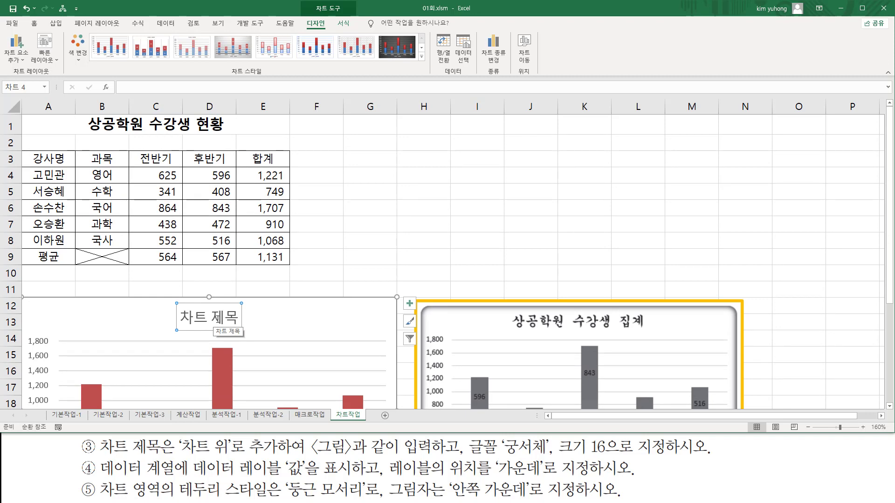
{"action": "left_click", "coordinate": [219, 318]}
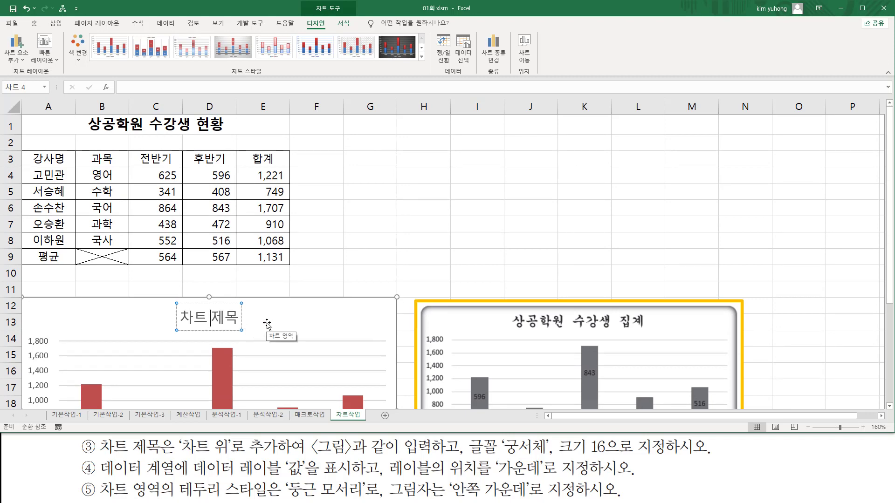
{"action": "key", "text": "Delete"}
{"action": "key", "text": "Delete"}
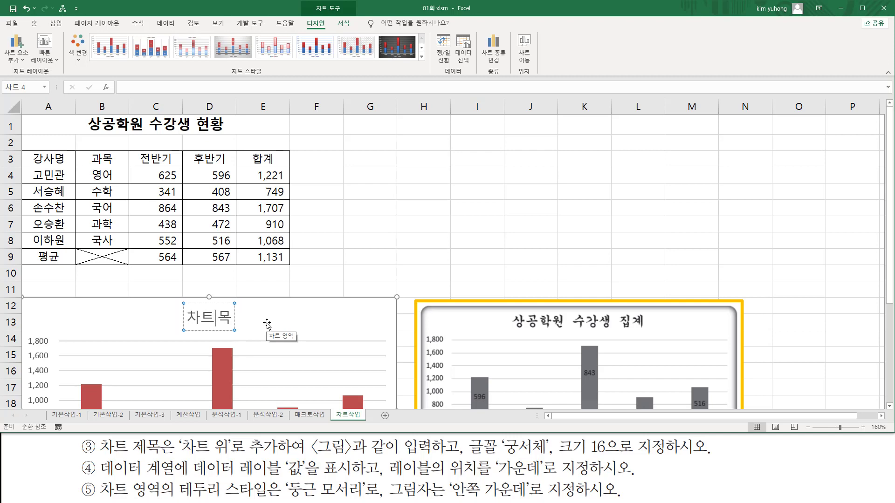
{"action": "key", "text": "BackSpace"}
{"action": "key", "text": "BackSpace"}
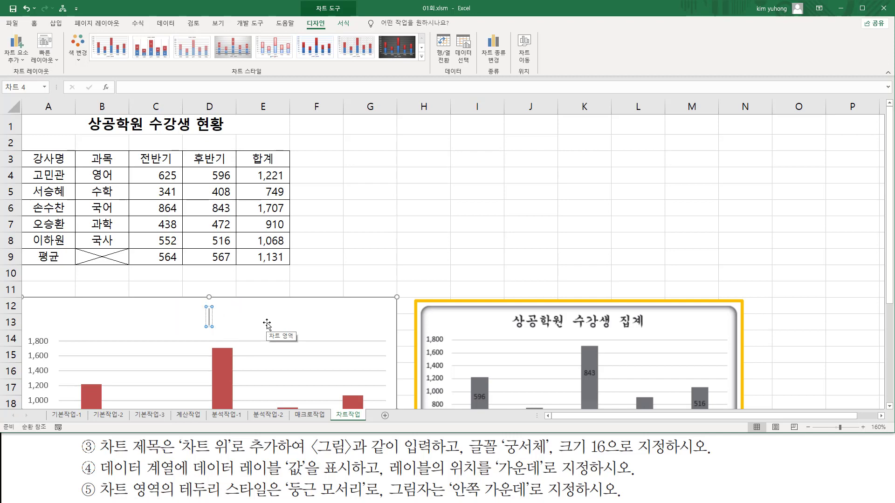
{"action": "left_click_drag", "start_coordinate": [505, 331], "coordinate": [656, 331]}
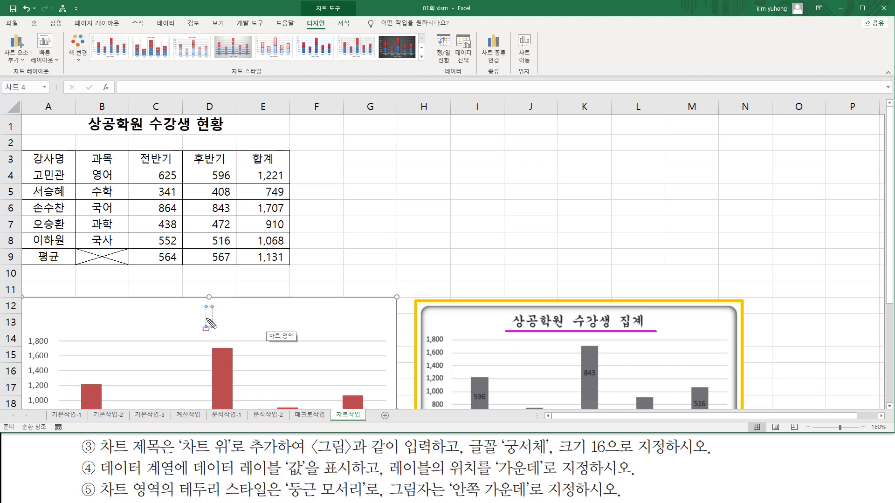
{"action": "key", "text": "Escape"}
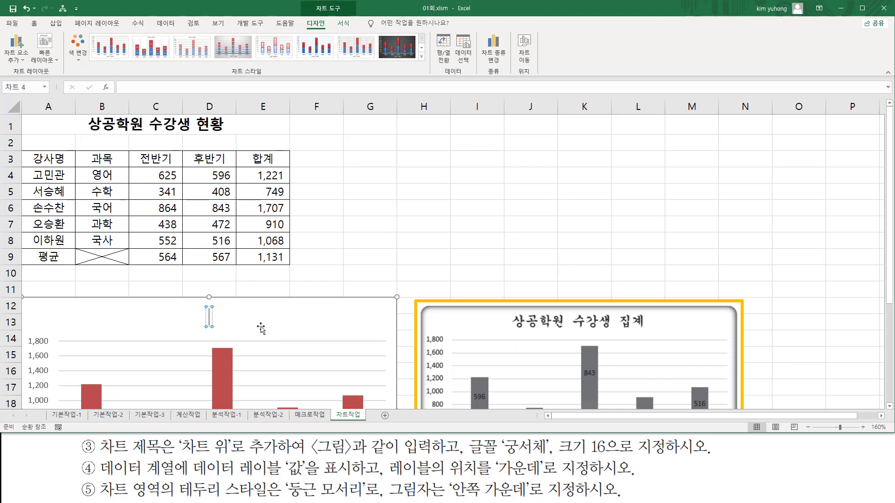
{"action": "type", "text": "t"}
{"action": "key", "text": "BackSpace"}
{"action": "key", "text": "Hangul"}
{"action": "type", "text": "상ㄱ"}
{"action": "type", "text": "학원"}
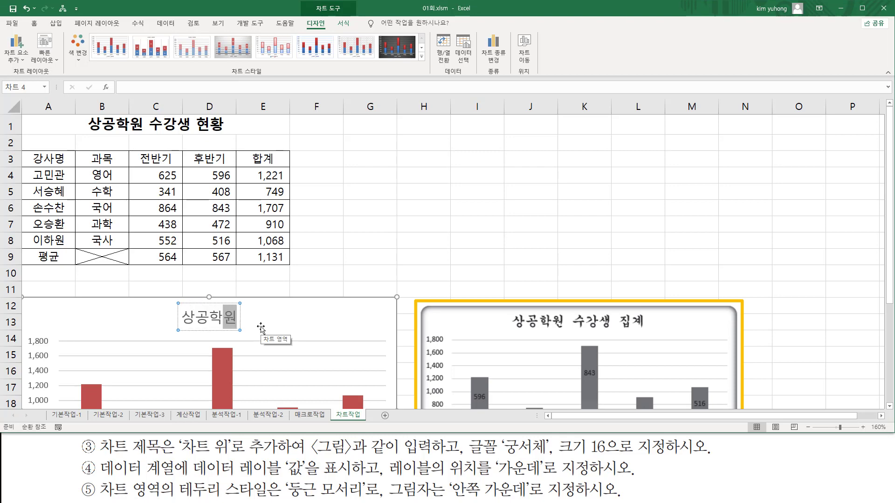
{"action": "type", "text": " 수강"}
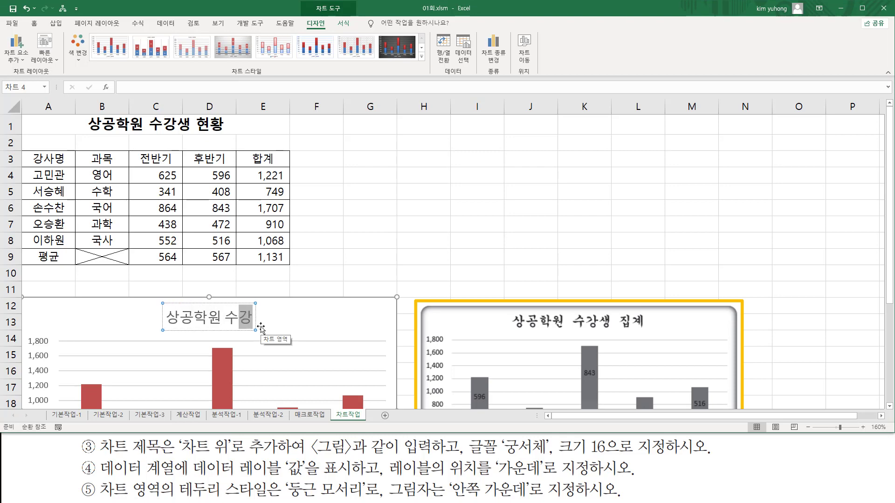
{"action": "type", "text": "생 집계"}
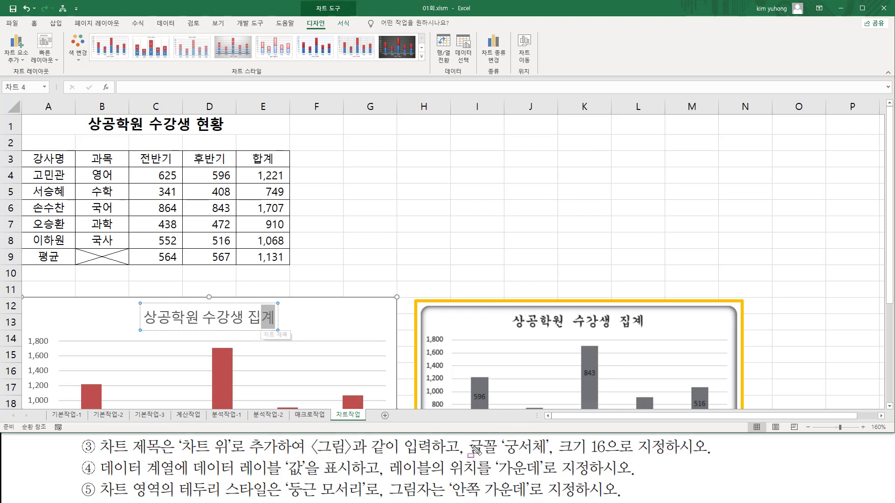
Step: Link the chart title to the worksheet heading in cell A1 with the formula =차트작업!$A$1
{"action": "left_click_drag", "start_coordinate": [468, 455], "coordinate": [623, 457]}
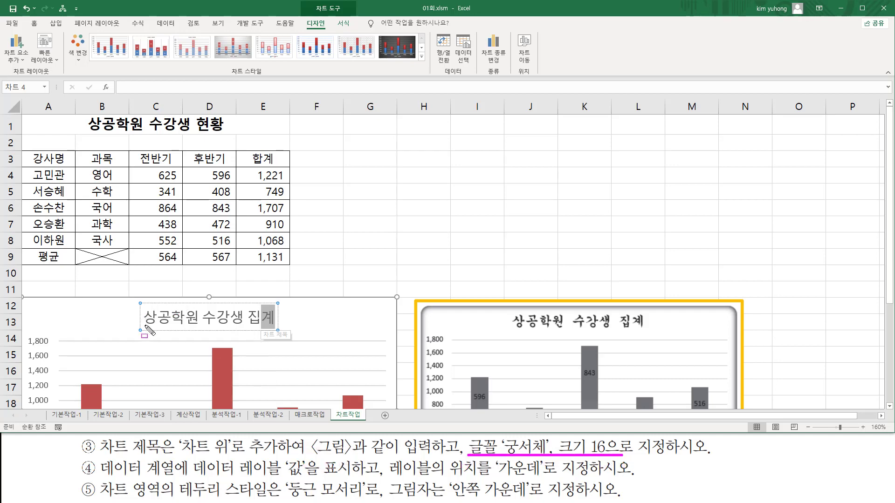
{"action": "left_click_drag", "start_coordinate": [143, 326], "coordinate": [278, 327]}
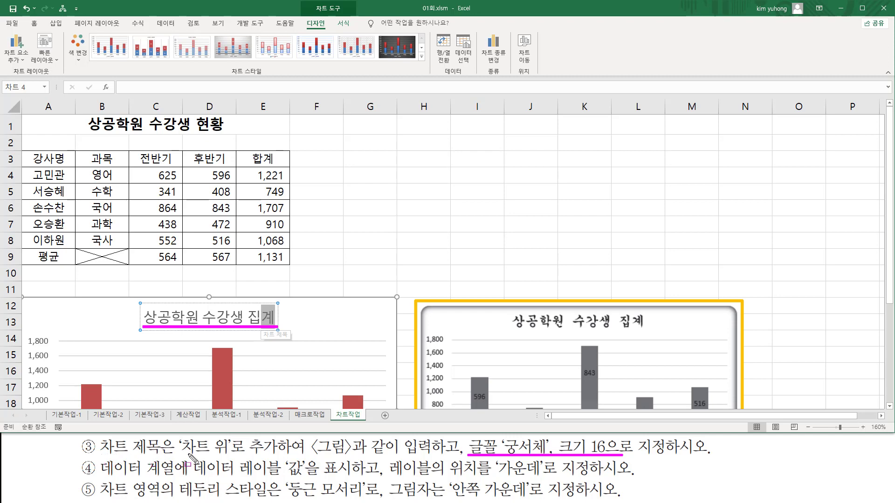
{"action": "left_click_drag", "start_coordinate": [32, 116], "coordinate": [282, 132]}
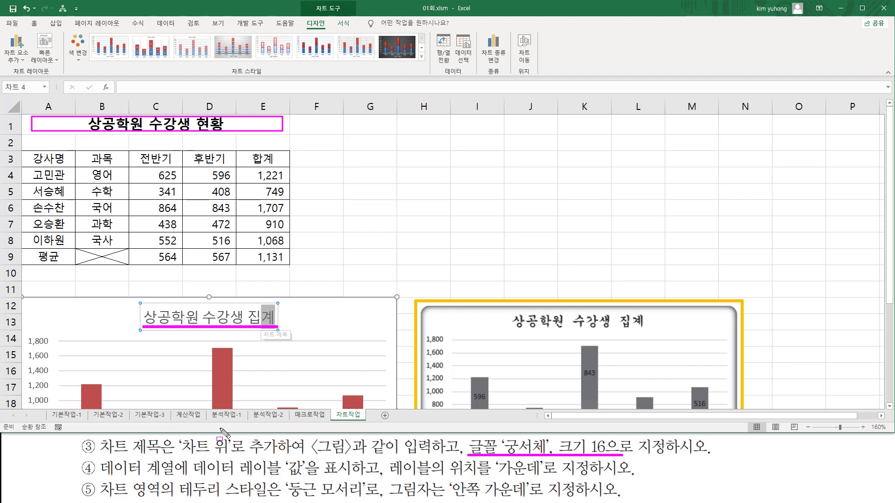
{"action": "key", "text": "Escape"}
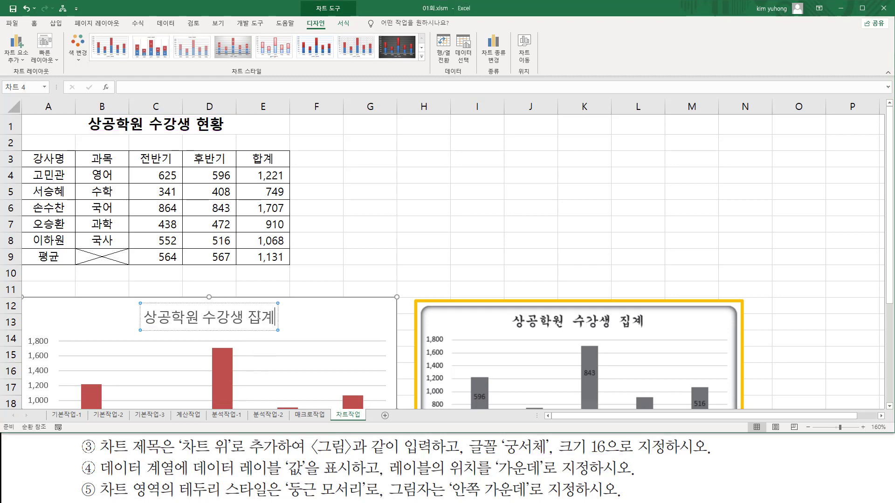
{"action": "left_click", "coordinate": [278, 314]}
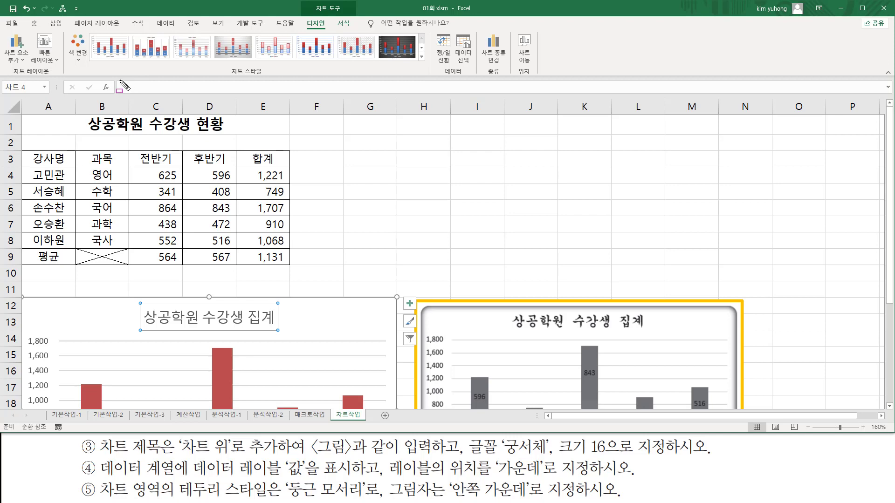
{"action": "left_click_drag", "start_coordinate": [120, 80], "coordinate": [319, 97]}
{"action": "key", "text": "Escape"}
{"action": "left_click", "coordinate": [138, 86]}
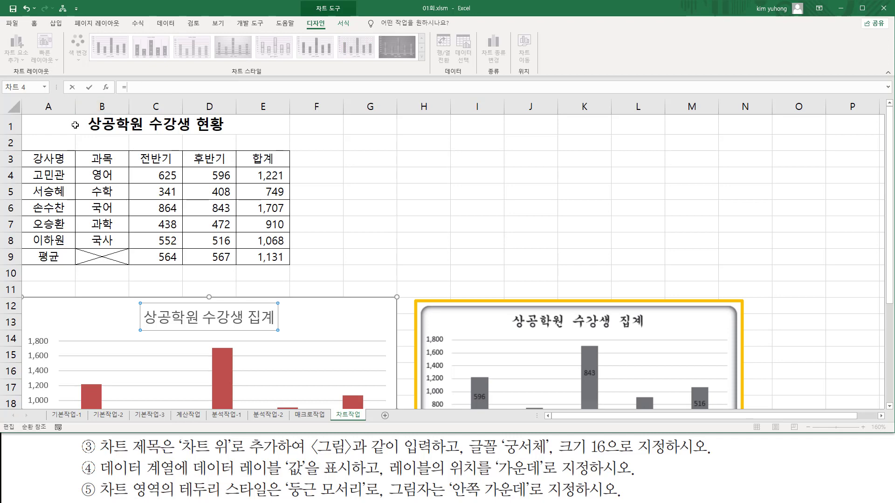
{"action": "left_click", "coordinate": [168, 128]}
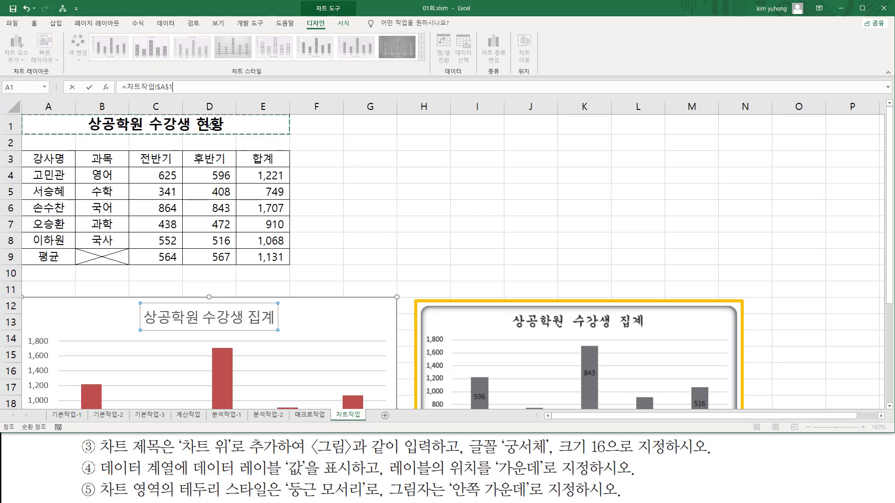
{"action": "key", "text": "Return"}
Step: Compare the linked chart title and its formula with the A1 heading, the title instruction and the target chart's title
{"action": "mouse_move", "coordinate": [86, 135]}
{"action": "left_mouse_down"}
{"action": "mouse_move", "coordinate": [140, 136]}
{"action": "mouse_move", "coordinate": [227, 116]}
{"action": "left_mouse_up"}
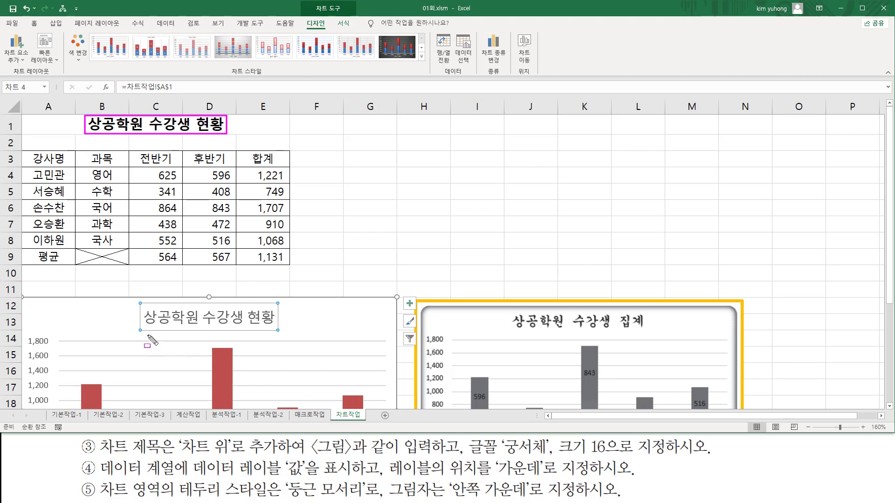
{"action": "left_click_drag", "start_coordinate": [141, 327], "coordinate": [272, 326]}
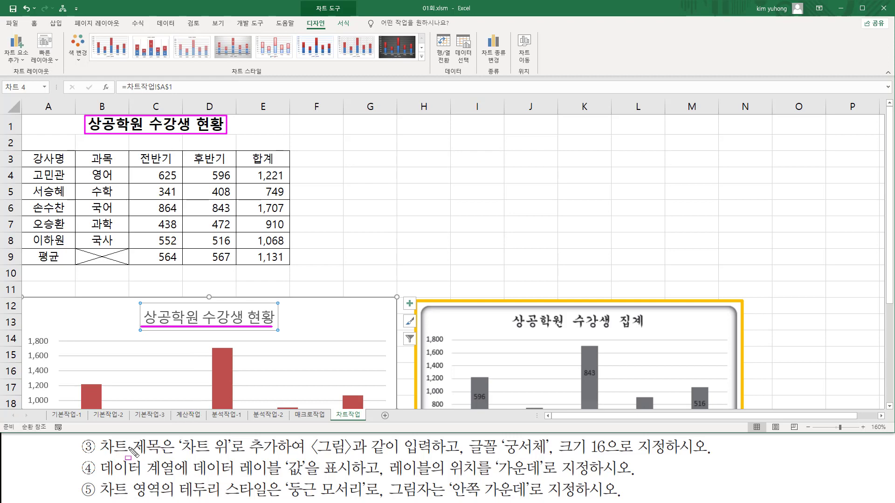
{"action": "mouse_move", "coordinate": [99, 456]}
{"action": "left_mouse_down"}
{"action": "mouse_move", "coordinate": [158, 456]}
{"action": "mouse_move", "coordinate": [164, 440]}
{"action": "left_mouse_up"}
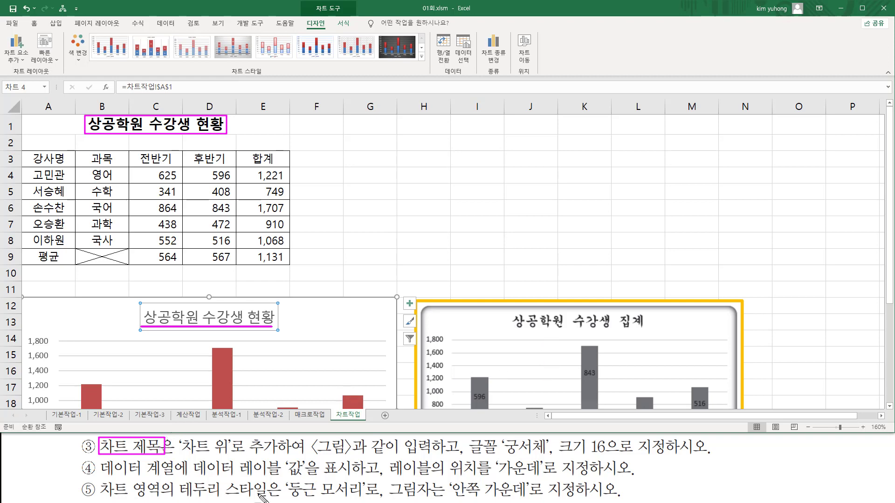
{"action": "left_click_drag", "start_coordinate": [516, 327], "coordinate": [646, 327]}
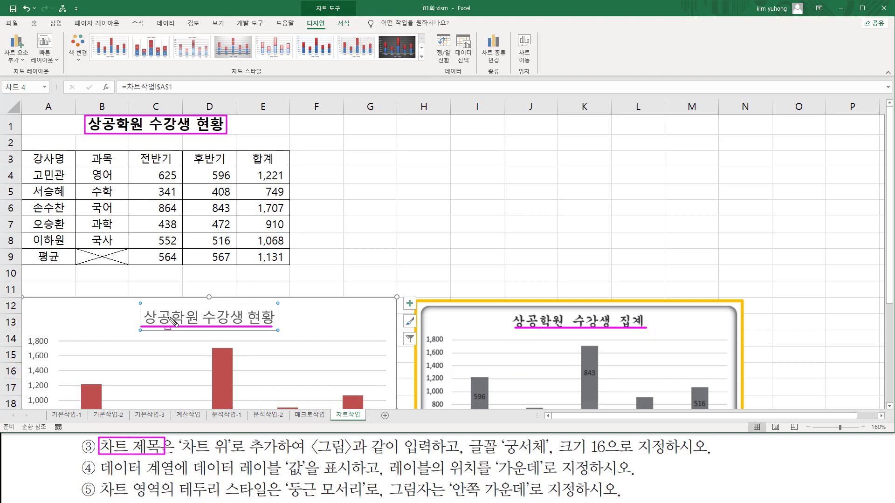
{"action": "key", "text": "Escape"}
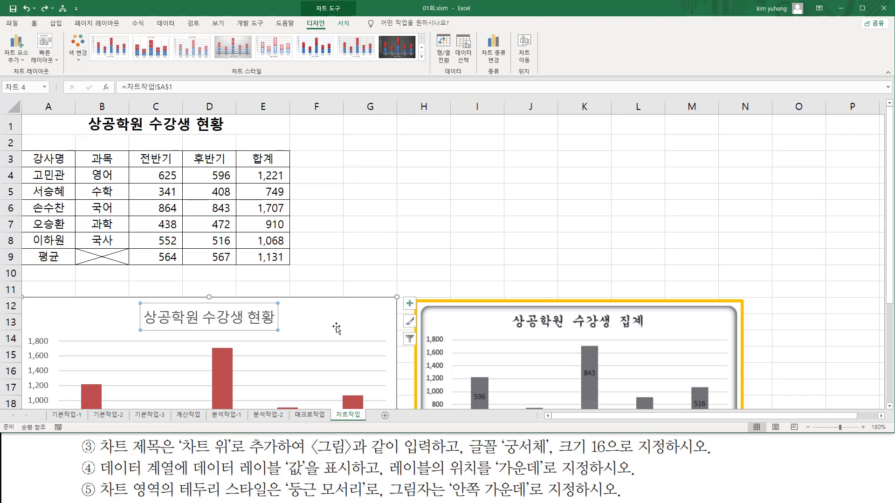
{"action": "left_click_drag", "start_coordinate": [510, 330], "coordinate": [642, 328]}
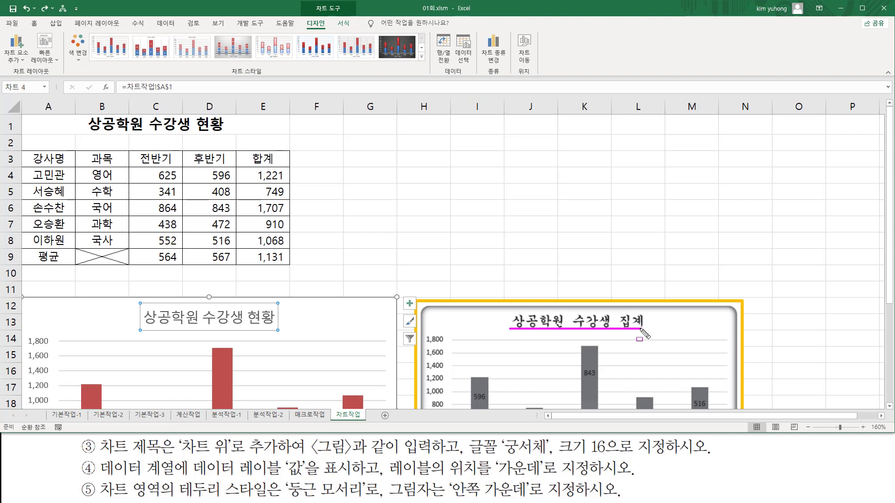
{"action": "left_click_drag", "start_coordinate": [143, 307], "coordinate": [279, 331]}
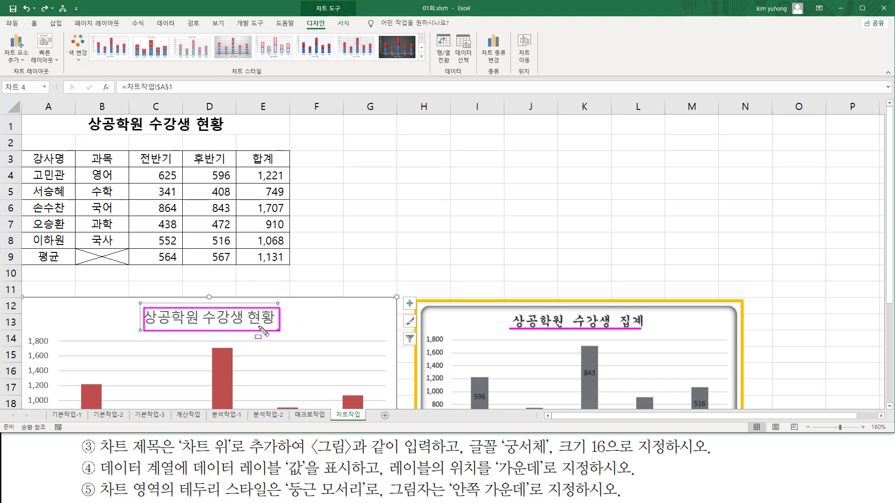
{"action": "left_click_drag", "start_coordinate": [115, 83], "coordinate": [175, 91]}
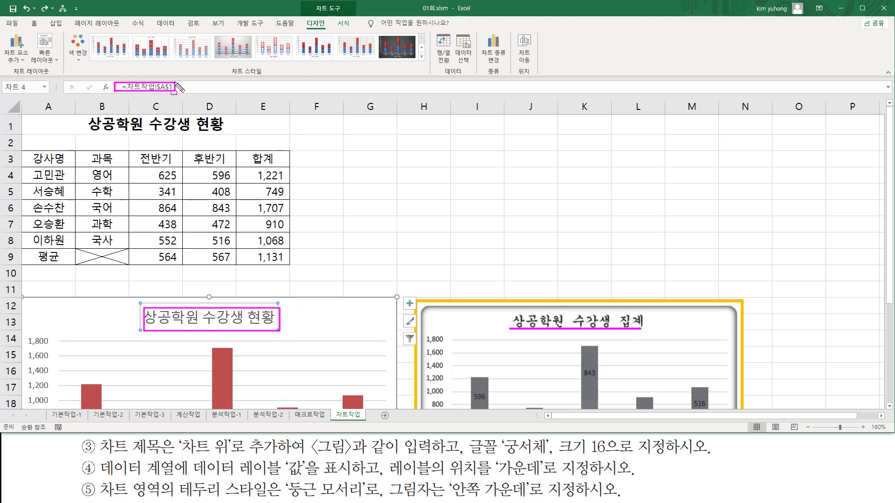
{"action": "key", "text": "Escape"}
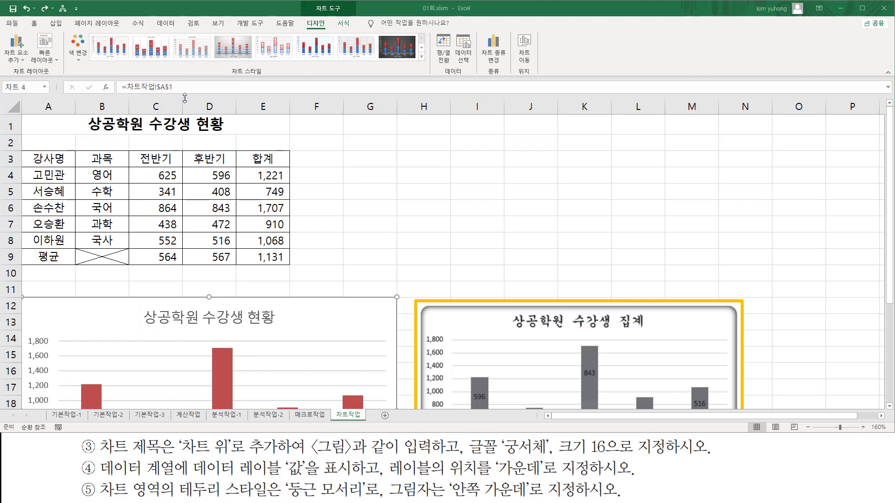
Step: Replace the chart title's cell link with the text 상공학원 수강생 집계 and compare it with the target title
{"action": "left_click_drag", "start_coordinate": [175, 87], "coordinate": [124, 87]}
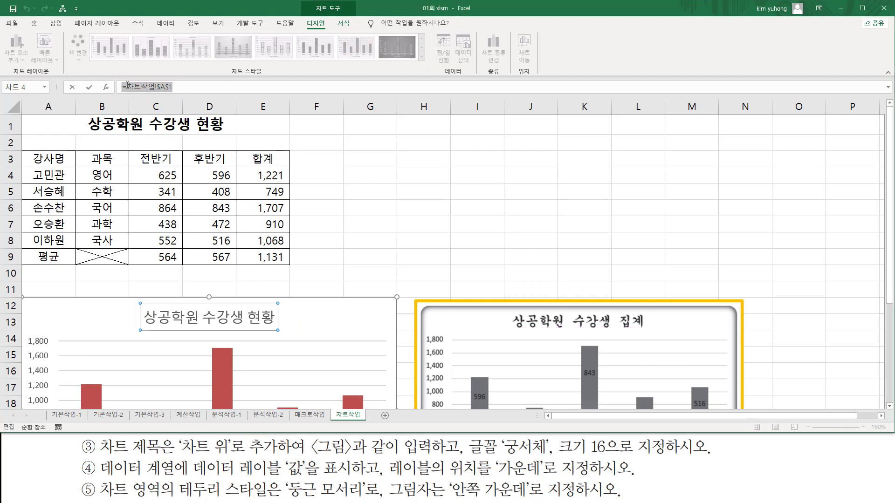
{"action": "key", "text": "BackSpace"}
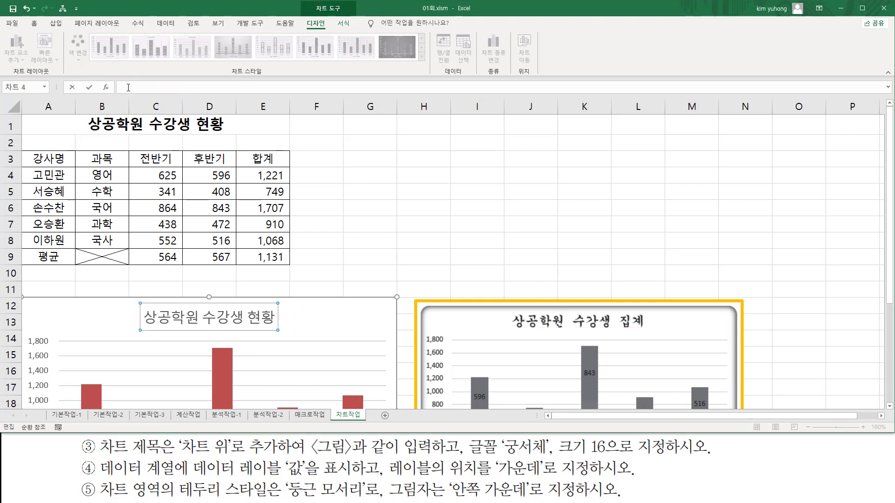
{"action": "type", "text": "상ㄱ"}
{"action": "type", "text": "학우"}
{"action": "type", "text": " 수강생"}
{"action": "type", "text": " 집계"}
{"action": "key", "text": "Return"}
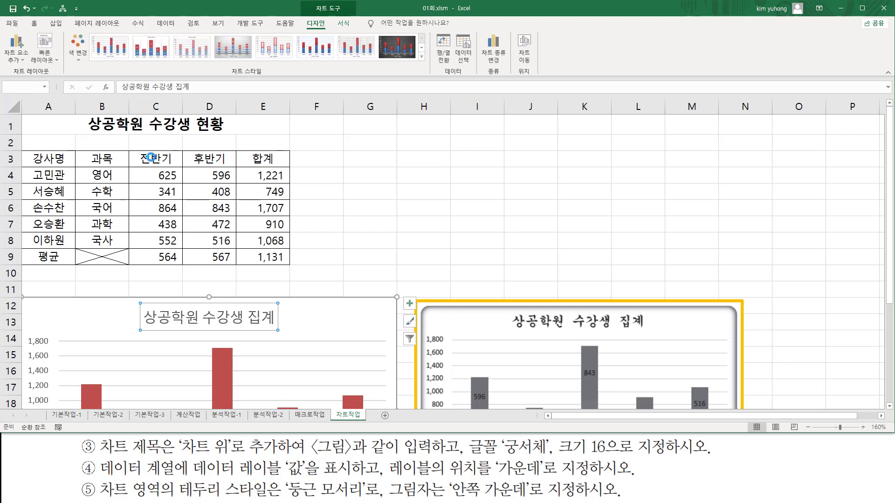
{"action": "left_click_drag", "start_coordinate": [140, 327], "coordinate": [281, 332]}
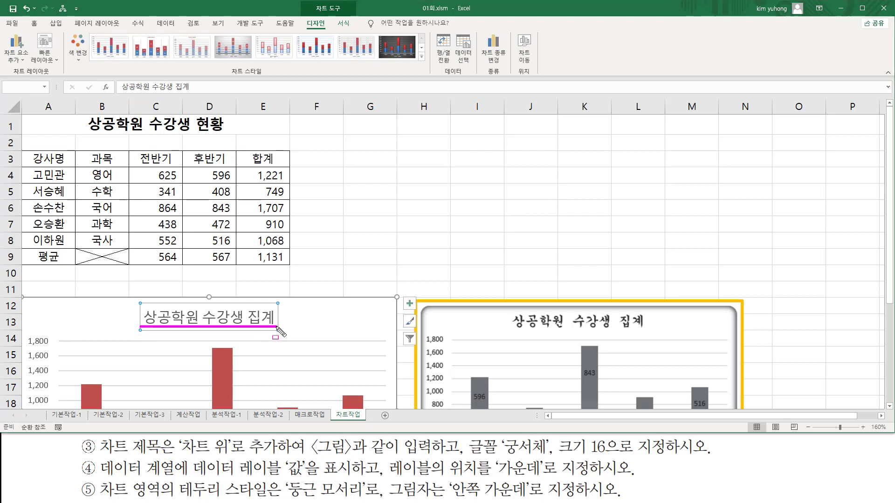
{"action": "mouse_move", "coordinate": [513, 333]}
{"action": "left_mouse_down"}
{"action": "mouse_move", "coordinate": [676, 334]}
{"action": "mouse_move", "coordinate": [659, 333]}
{"action": "left_mouse_up"}
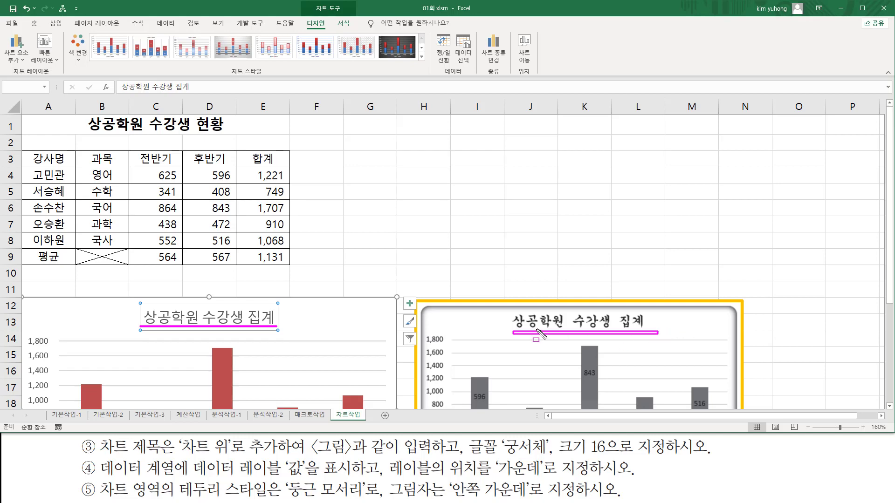
{"action": "left_click_drag", "start_coordinate": [472, 473], "coordinate": [655, 474]}
{"action": "key", "text": "Escape"}
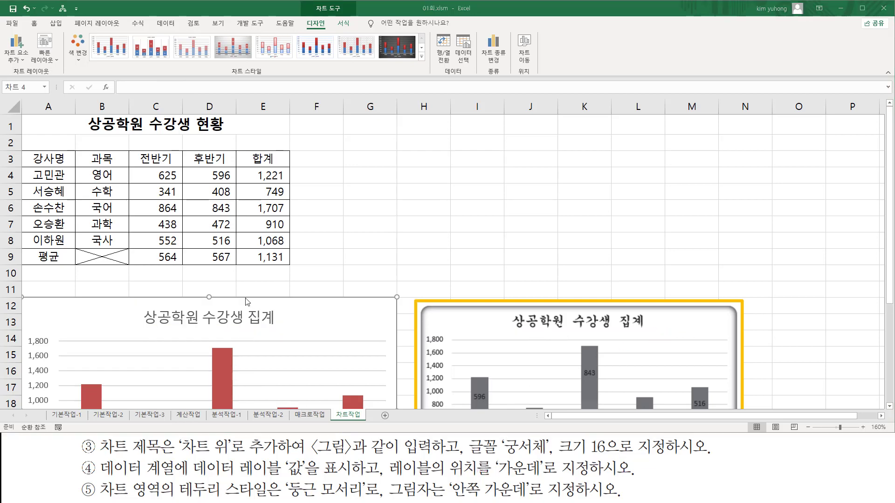
Step: Format the chart title 상공학원 수강생 집계 in the 궁서체 font at size 16
{"action": "left_click", "coordinate": [237, 307]}
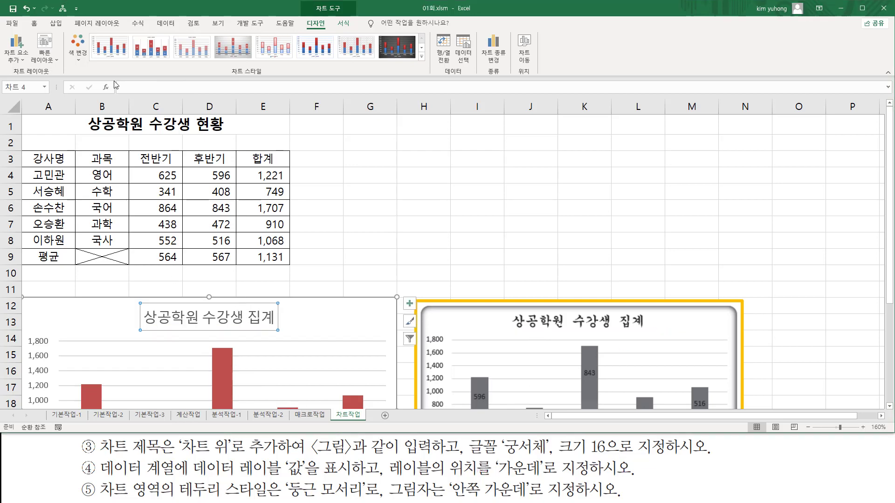
{"action": "left_click", "coordinate": [33, 23]}
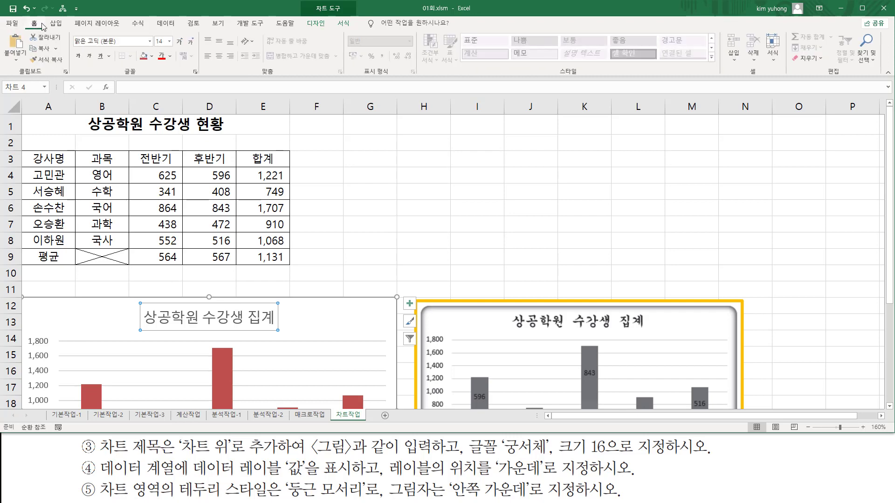
{"action": "left_click_drag", "start_coordinate": [70, 30], "coordinate": [176, 50]}
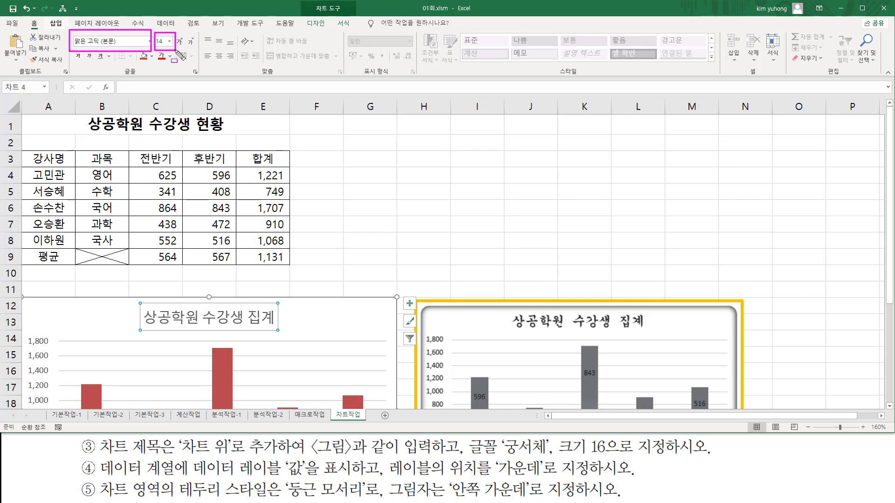
{"action": "left_click", "coordinate": [150, 41]}
{"action": "scroll", "coordinate": [126, 140], "scroll_direction": "down", "scroll_amount": 20}
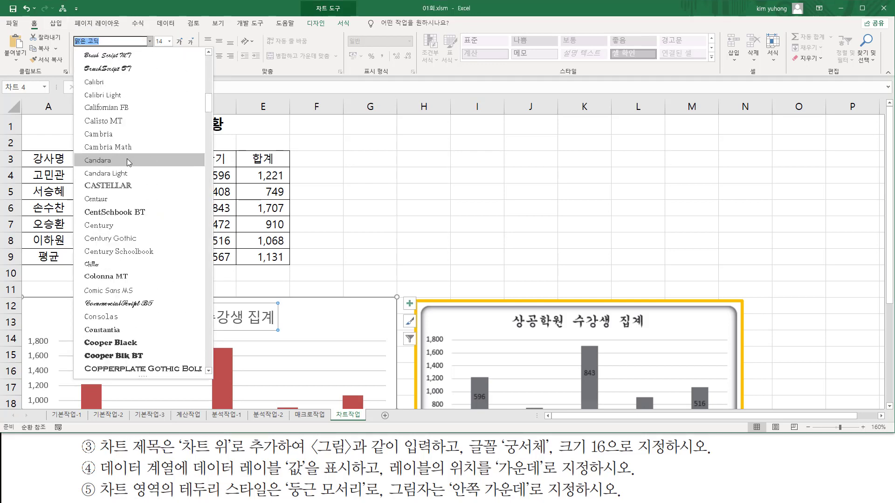
{"action": "scroll", "coordinate": [129, 164], "scroll_direction": "down", "scroll_amount": 20}
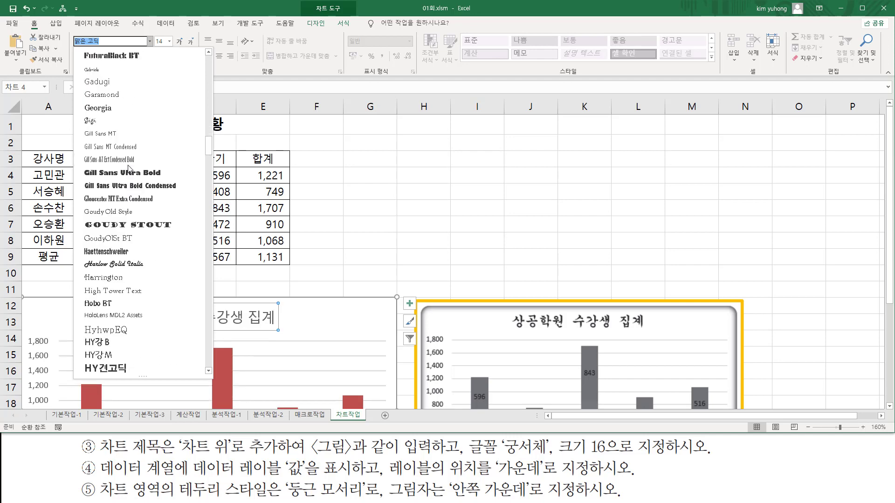
{"action": "scroll", "coordinate": [130, 168], "scroll_direction": "down", "scroll_amount": 15}
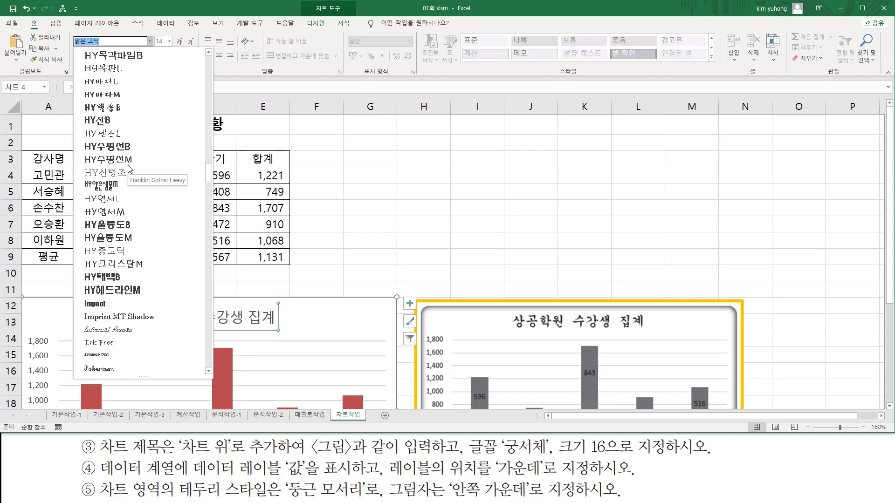
{"action": "scroll", "coordinate": [129, 169], "scroll_direction": "down", "scroll_amount": 20}
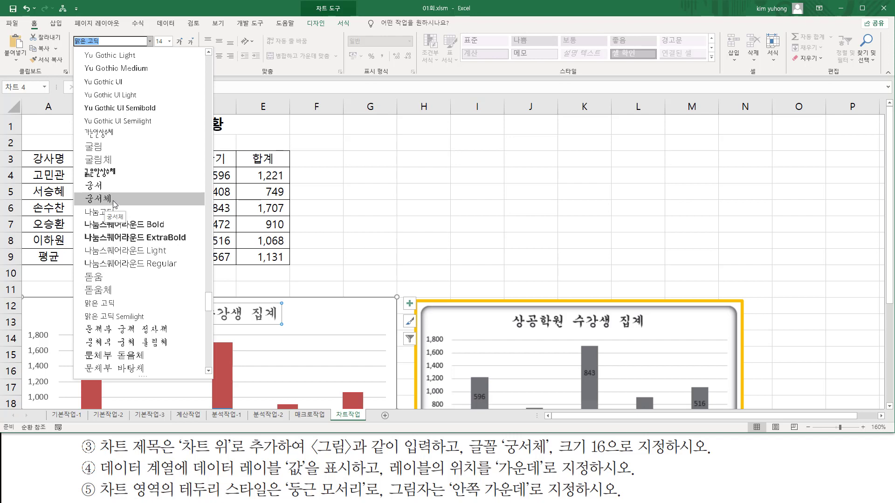
{"action": "left_click", "coordinate": [113, 201]}
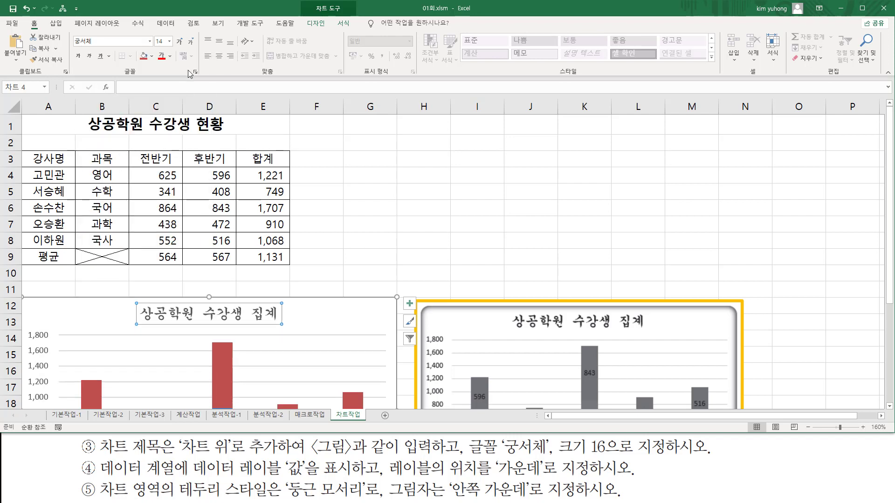
{"action": "left_click", "coordinate": [171, 41]}
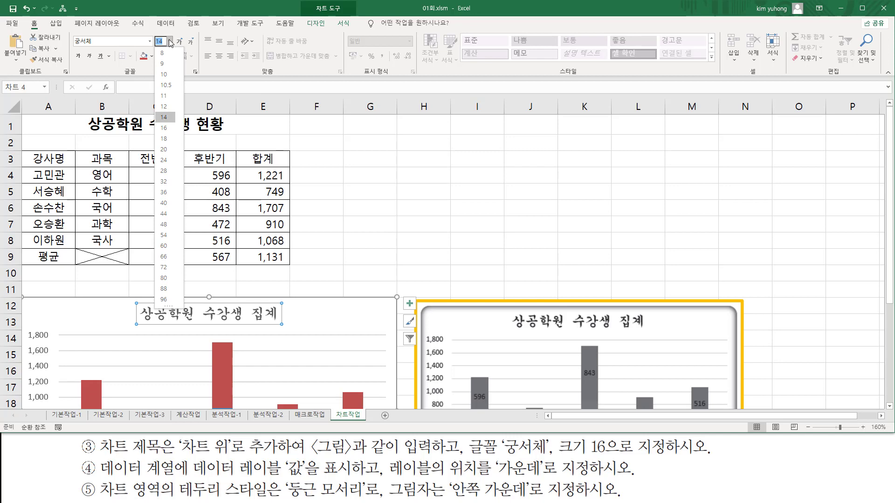
{"action": "left_click", "coordinate": [164, 128]}
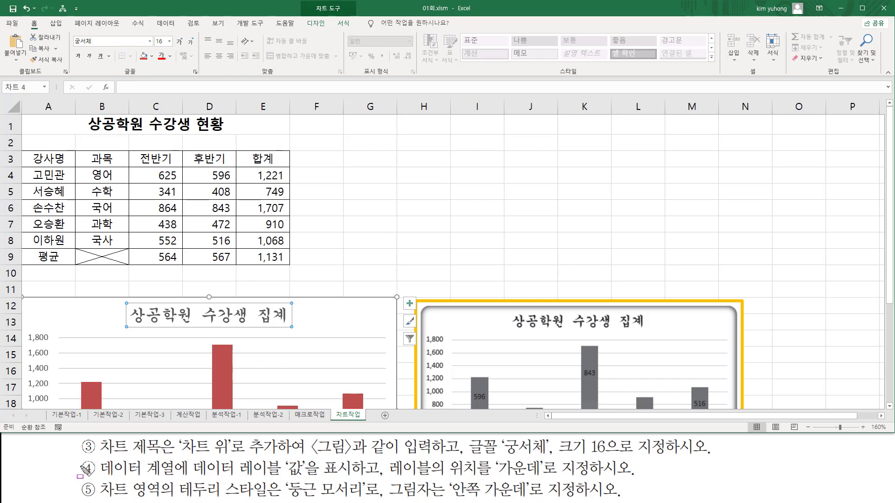
{"action": "key", "text": "Escape"}
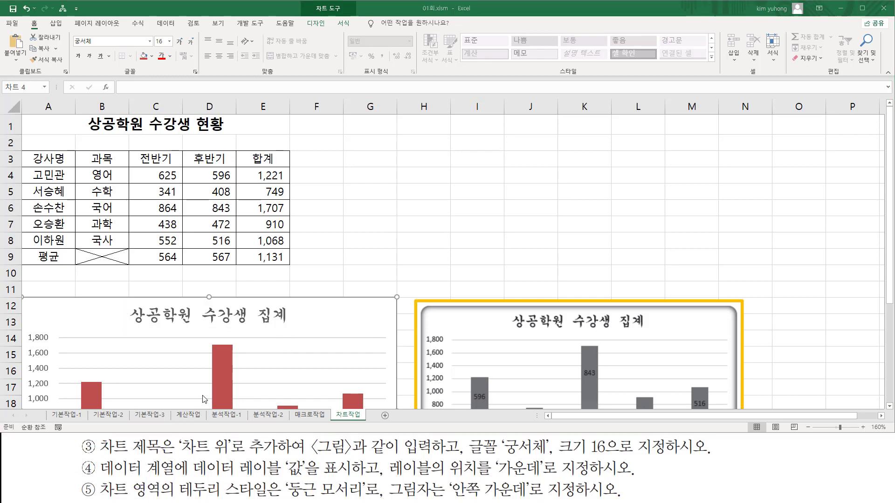
Step: Add value data labels positioned at 가운데 to both the 전반기 and 후반기 series, as in the target chart
{"action": "scroll", "coordinate": [226, 373], "scroll_direction": "down", "scroll_amount": 2}
{"action": "mouse_move", "coordinate": [97, 475]}
{"action": "left_mouse_down"}
{"action": "mouse_move", "coordinate": [350, 476]}
{"action": "mouse_move", "coordinate": [359, 457]}
{"action": "mouse_move", "coordinate": [457, 476]}
{"action": "mouse_move", "coordinate": [490, 476]}
{"action": "mouse_move", "coordinate": [499, 460]}
{"action": "mouse_move", "coordinate": [543, 479]}
{"action": "mouse_move", "coordinate": [624, 478]}
{"action": "left_mouse_up"}
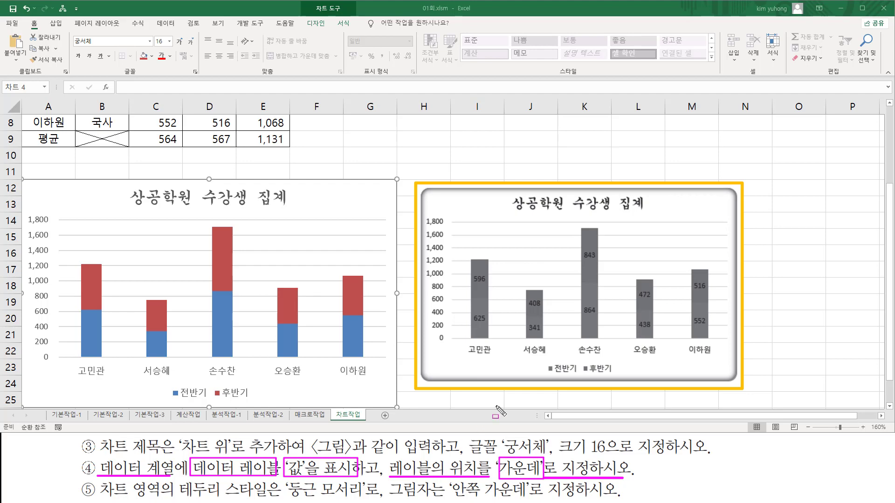
{"action": "mouse_move", "coordinate": [472, 319]}
{"action": "left_mouse_down"}
{"action": "mouse_move", "coordinate": [489, 312]}
{"action": "mouse_move", "coordinate": [490, 325]}
{"action": "mouse_move", "coordinate": [526, 322]}
{"action": "mouse_move", "coordinate": [529, 299]}
{"action": "left_mouse_up"}
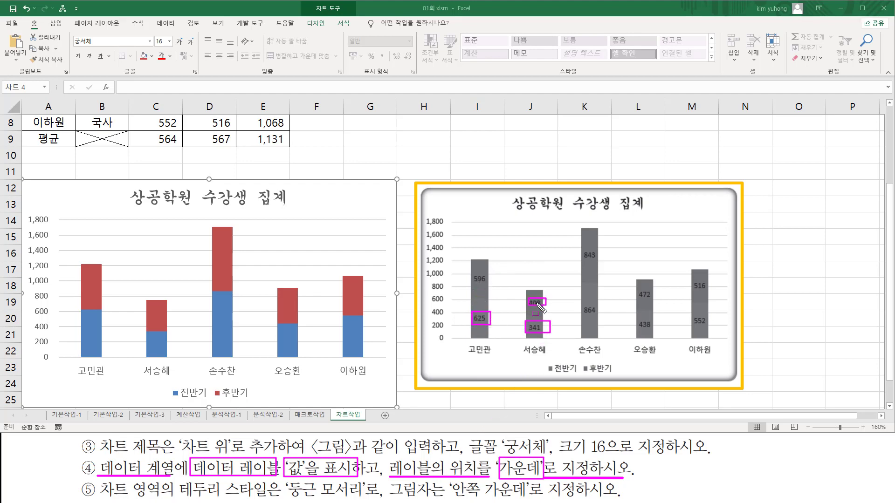
{"action": "left_click_drag", "start_coordinate": [470, 283], "coordinate": [470, 275]}
{"action": "left_click_drag", "start_coordinate": [585, 260], "coordinate": [586, 260]}
{"action": "left_click_drag", "start_coordinate": [585, 313], "coordinate": [603, 331]}
{"action": "key", "text": "Escape"}
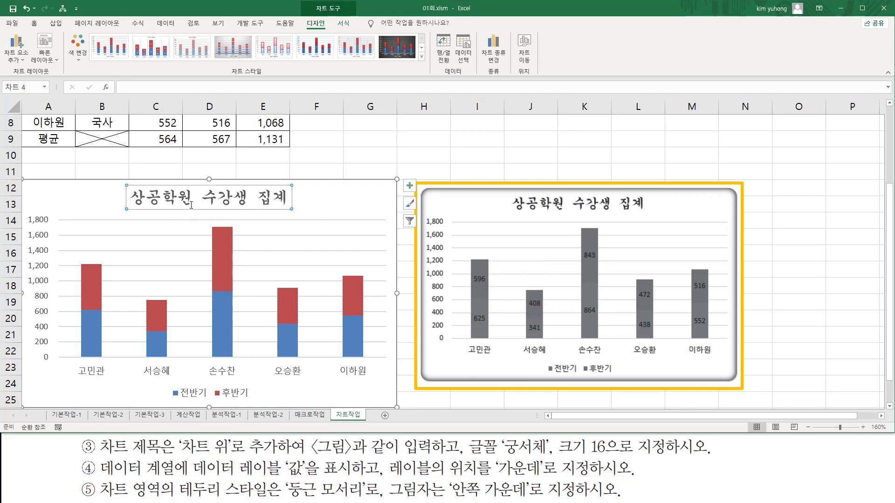
{"action": "mouse_move", "coordinate": [4, 31]}
{"action": "left_mouse_down"}
{"action": "mouse_move", "coordinate": [19, 70]}
{"action": "mouse_move", "coordinate": [32, 67]}
{"action": "left_mouse_up"}
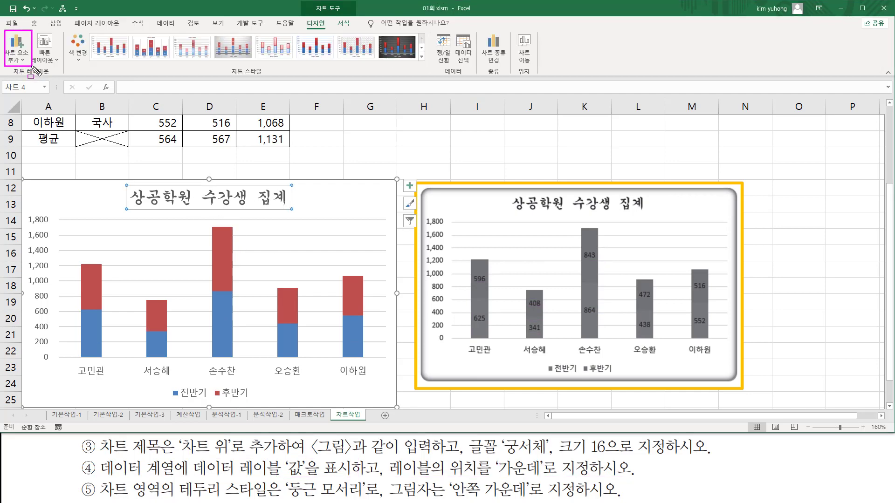
{"action": "key", "text": "Escape"}
{"action": "left_click", "coordinate": [21, 60]}
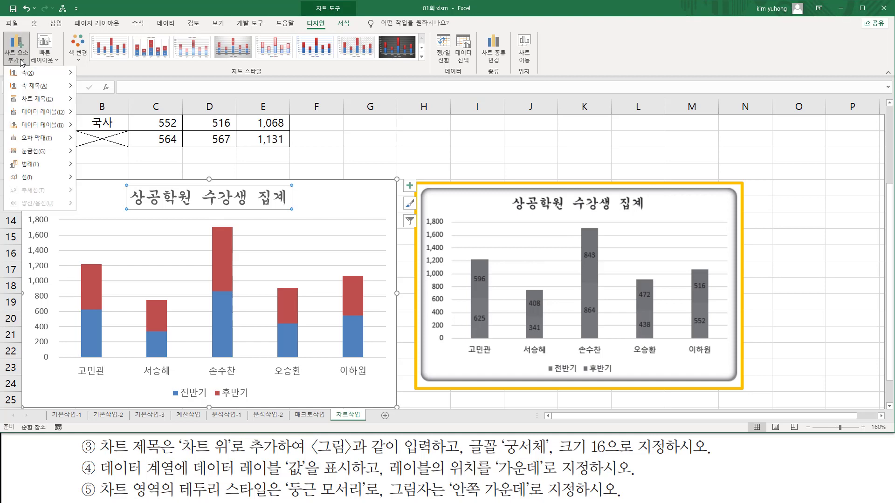
{"action": "mouse_move", "coordinate": [53, 112]}
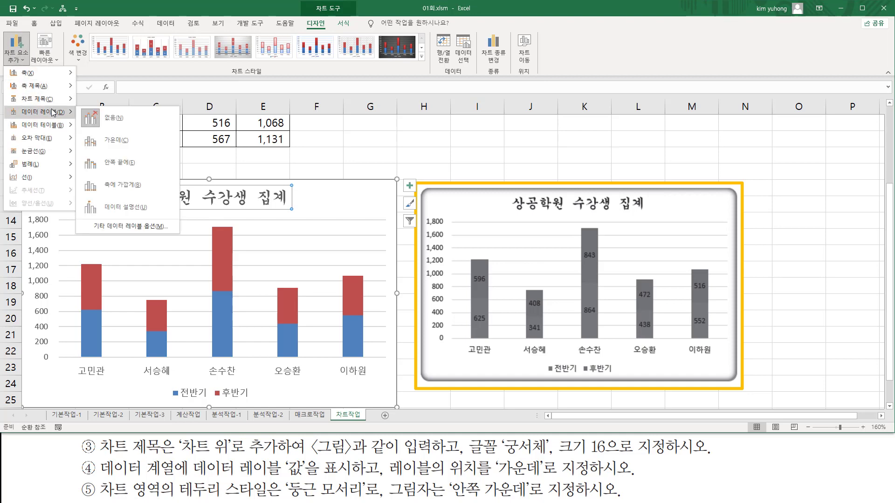
{"action": "left_click", "coordinate": [112, 143]}
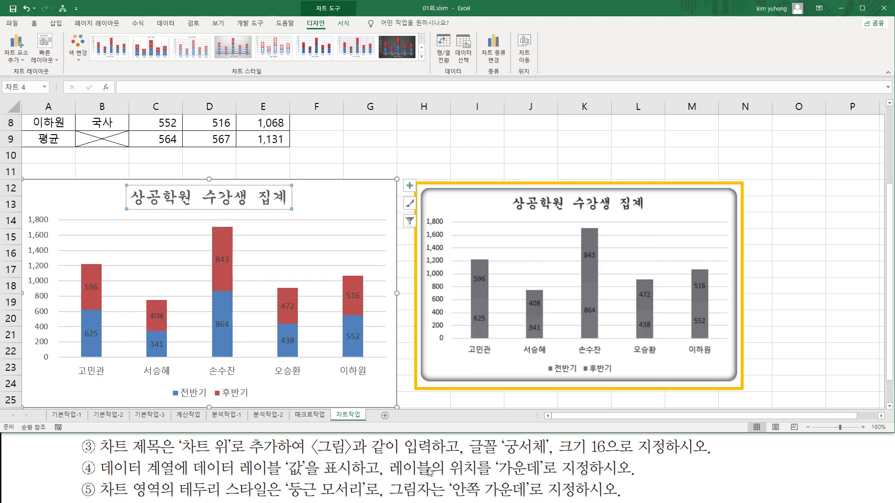
Step: Select the chart area and open its formatting options (차트 영역 서식) for the border and shadow instruction
{"action": "mouse_move", "coordinate": [98, 481]}
{"action": "left_mouse_down"}
{"action": "mouse_move", "coordinate": [114, 499]}
{"action": "mouse_move", "coordinate": [526, 499]}
{"action": "left_mouse_up"}
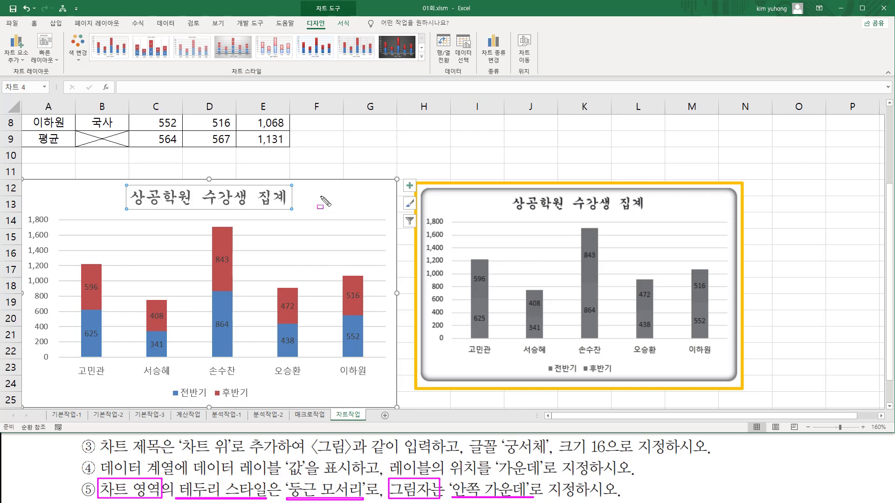
{"action": "left_click_drag", "start_coordinate": [334, 187], "coordinate": [382, 204]}
{"action": "left_click_drag", "start_coordinate": [87, 201], "coordinate": [56, 191]}
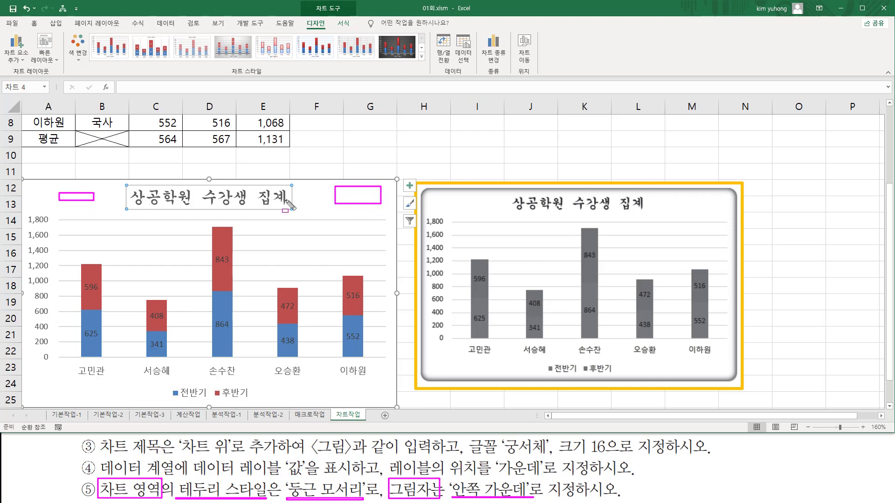
{"action": "key", "text": "Escape"}
{"action": "left_click", "coordinate": [368, 196]}
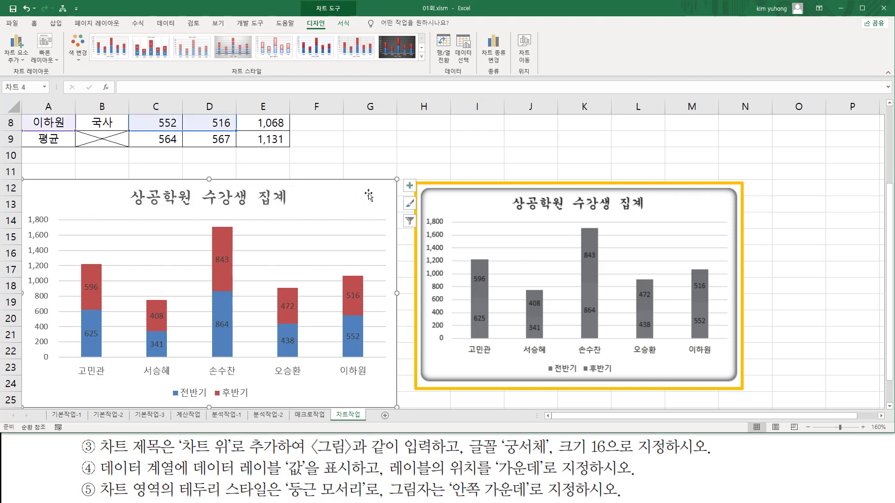
{"action": "right_click", "coordinate": [369, 193]}
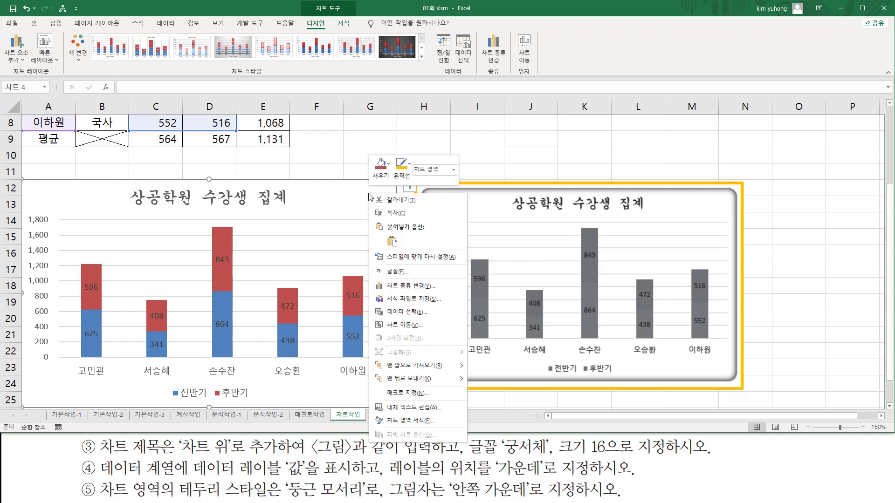
{"action": "left_click", "coordinate": [405, 421]}
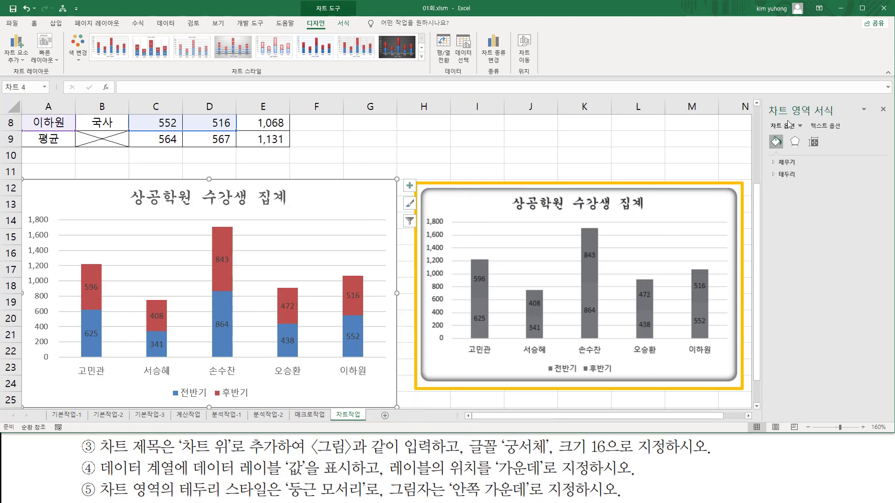
{"action": "mouse_move", "coordinate": [773, 100]}
{"action": "left_mouse_down"}
{"action": "mouse_move", "coordinate": [834, 124]}
{"action": "mouse_move", "coordinate": [845, 117]}
{"action": "left_mouse_up"}
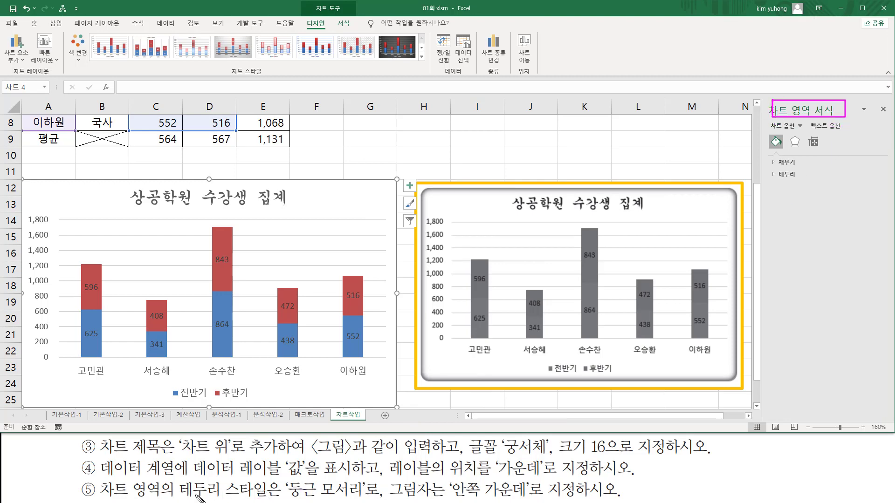
Step: Set the chart area's border style to 둥근 모서리
{"action": "mouse_move", "coordinate": [180, 487]}
{"action": "left_mouse_down"}
{"action": "mouse_move", "coordinate": [205, 497]}
{"action": "mouse_move", "coordinate": [220, 480]}
{"action": "left_mouse_up"}
{"action": "left_click_drag", "start_coordinate": [279, 496], "coordinate": [361, 497]}
{"action": "left_click_drag", "start_coordinate": [769, 168], "coordinate": [803, 181]}
{"action": "left_click", "coordinate": [776, 174]}
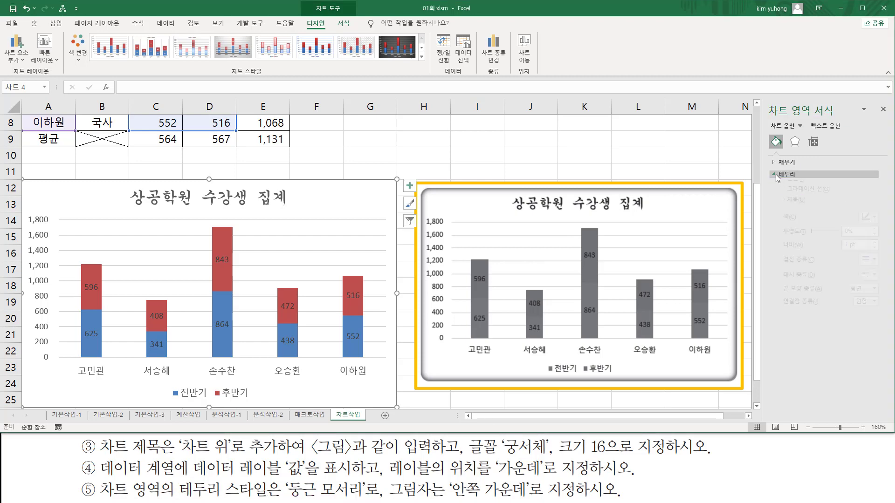
{"action": "mouse_move", "coordinate": [805, 389]}
{"action": "left_mouse_down"}
{"action": "mouse_move", "coordinate": [790, 389]}
{"action": "mouse_move", "coordinate": [792, 402]}
{"action": "mouse_move", "coordinate": [830, 403]}
{"action": "left_mouse_up"}
{"action": "key", "text": "Escape"}
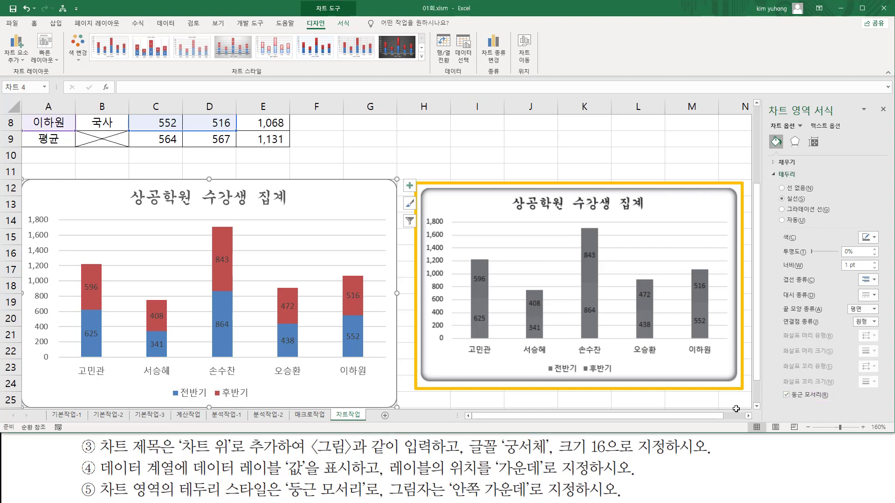
Step: Expand the 그림자 settings in the chart area's effect options
{"action": "mouse_move", "coordinate": [387, 481]}
{"action": "left_mouse_down"}
{"action": "mouse_move", "coordinate": [387, 494]}
{"action": "mouse_move", "coordinate": [434, 499]}
{"action": "mouse_move", "coordinate": [449, 486]}
{"action": "mouse_move", "coordinate": [536, 484]}
{"action": "mouse_move", "coordinate": [548, 499]}
{"action": "left_mouse_up"}
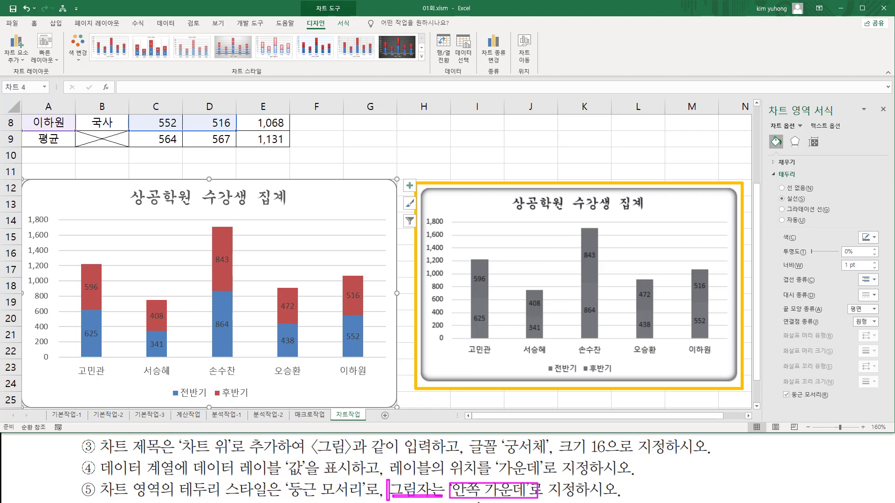
{"action": "left_click_drag", "start_coordinate": [790, 136], "coordinate": [799, 145]}
{"action": "key", "text": "Escape"}
{"action": "left_click", "coordinate": [796, 141]}
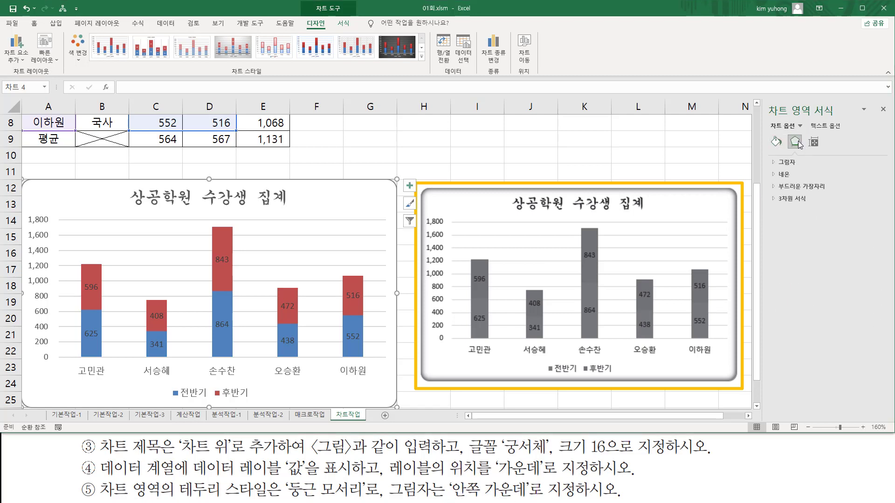
{"action": "mouse_move", "coordinate": [774, 157]}
{"action": "left_mouse_down"}
{"action": "mouse_move", "coordinate": [767, 167]}
{"action": "mouse_move", "coordinate": [801, 168]}
{"action": "left_mouse_up"}
{"action": "key", "text": "Escape"}
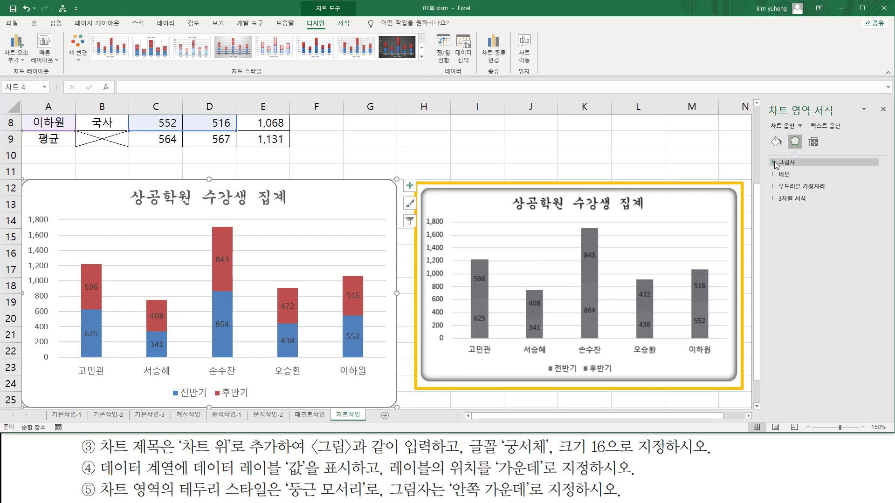
{"action": "left_click", "coordinate": [778, 164]}
{"action": "left_click_drag", "start_coordinate": [774, 169], "coordinate": [879, 185]}
{"action": "key", "text": "Escape"}
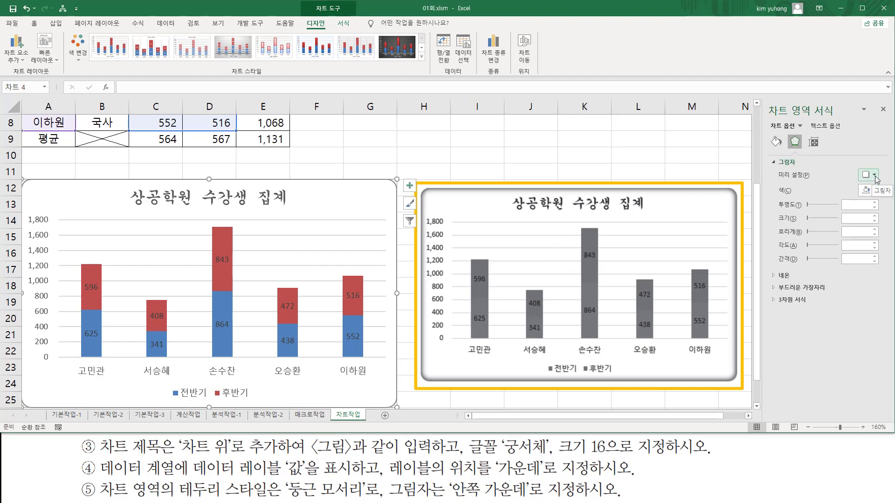
Step: Apply the 안쪽: 가운데 shadow preset to the chart area
{"action": "left_click", "coordinate": [875, 175]}
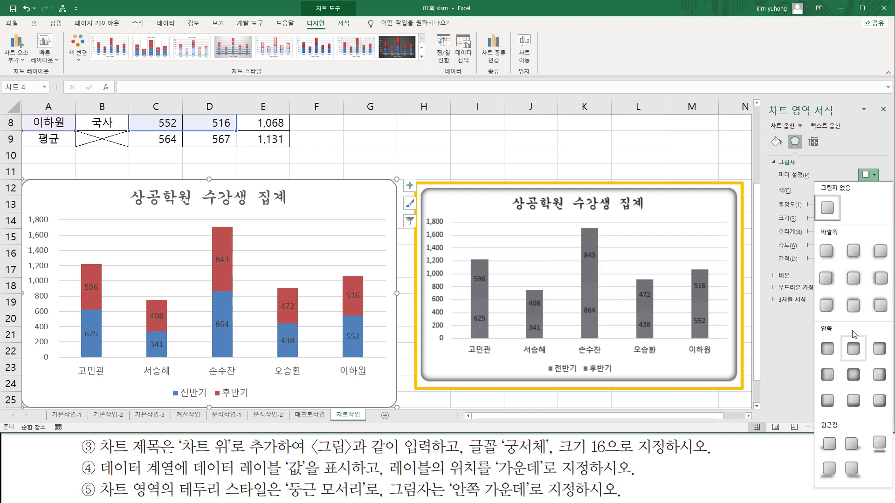
{"action": "key", "text": "ctrl+2"}
{"action": "left_click_drag", "start_coordinate": [815, 320], "coordinate": [844, 335]}
{"action": "left_click_drag", "start_coordinate": [819, 226], "coordinate": [865, 244]}
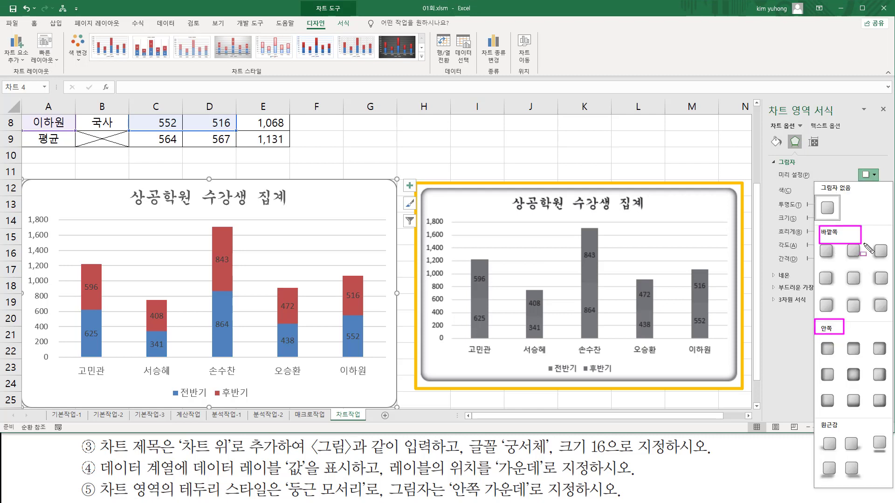
{"action": "key", "text": "Escape"}
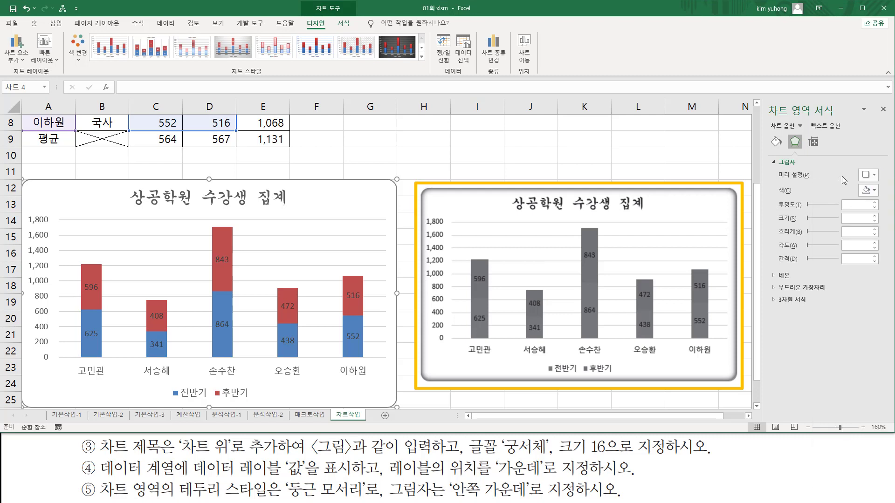
{"action": "left_click", "coordinate": [874, 175]}
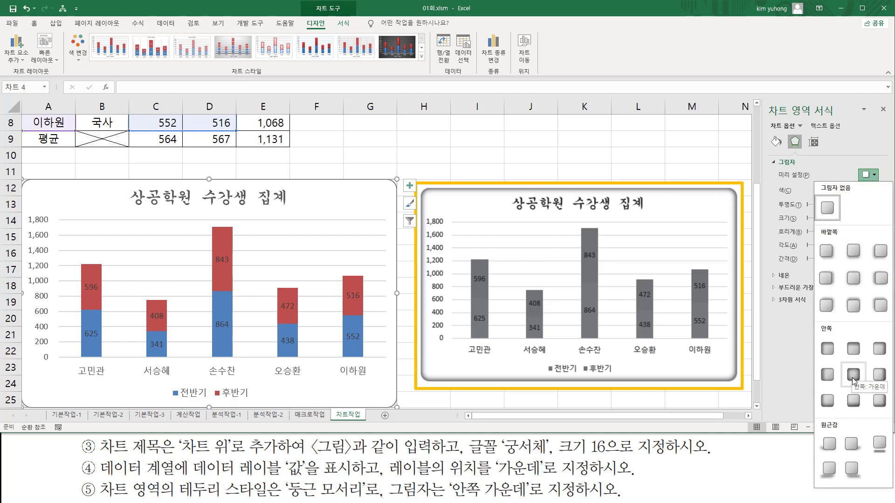
{"action": "left_click", "coordinate": [853, 375]}
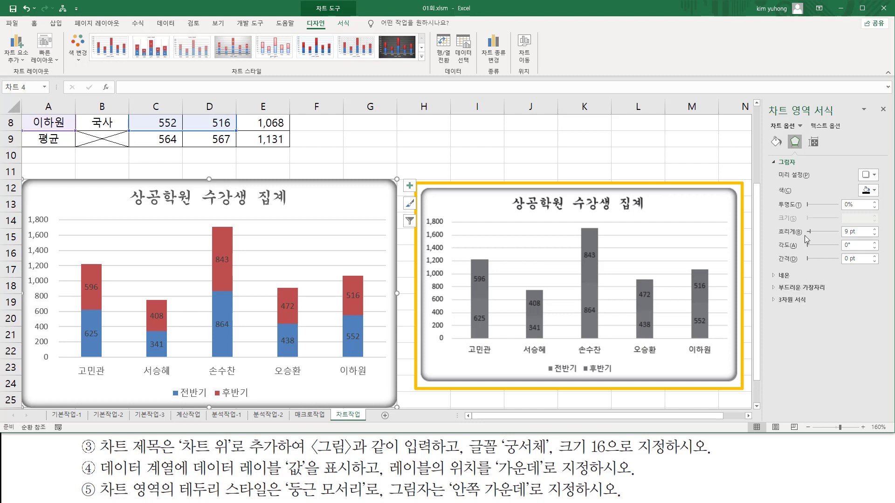
Step: Close the chart area formatting options (차트 영역 서식) and deselect the chart by selecting empty cell N10
{"action": "key", "text": "ctrl+shift+d"}
{"action": "mouse_move", "coordinate": [765, 99]}
{"action": "left_mouse_down"}
{"action": "mouse_move", "coordinate": [791, 114]}
{"action": "mouse_move", "coordinate": [890, 119]}
{"action": "left_mouse_up"}
{"action": "key", "text": "Escape"}
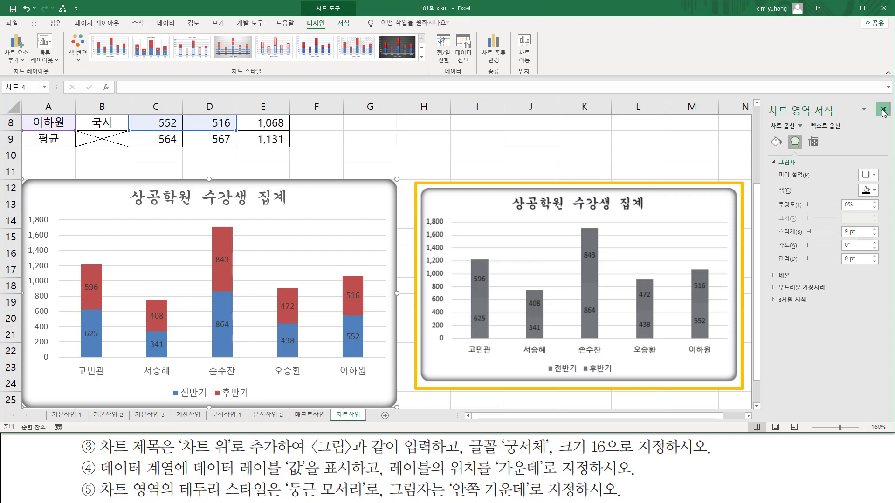
{"action": "left_click", "coordinate": [884, 110]}
{"action": "left_click", "coordinate": [729, 157]}
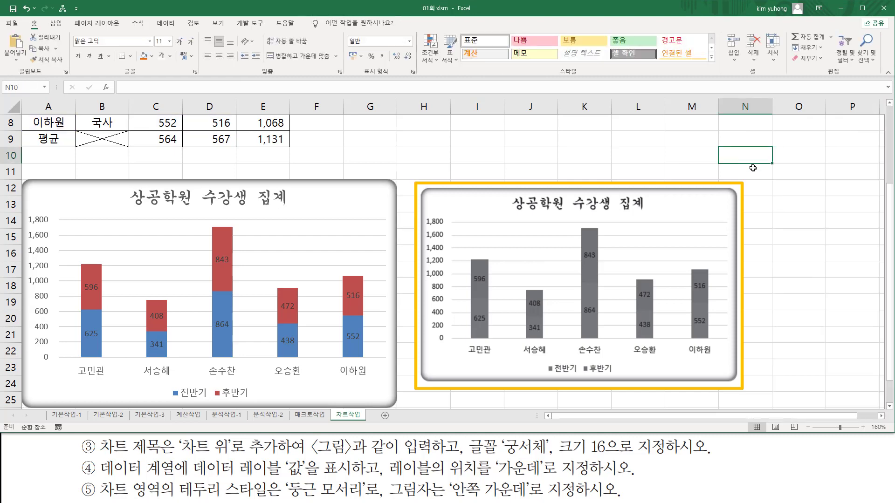
{"action": "left_click", "coordinate": [890, 406]}
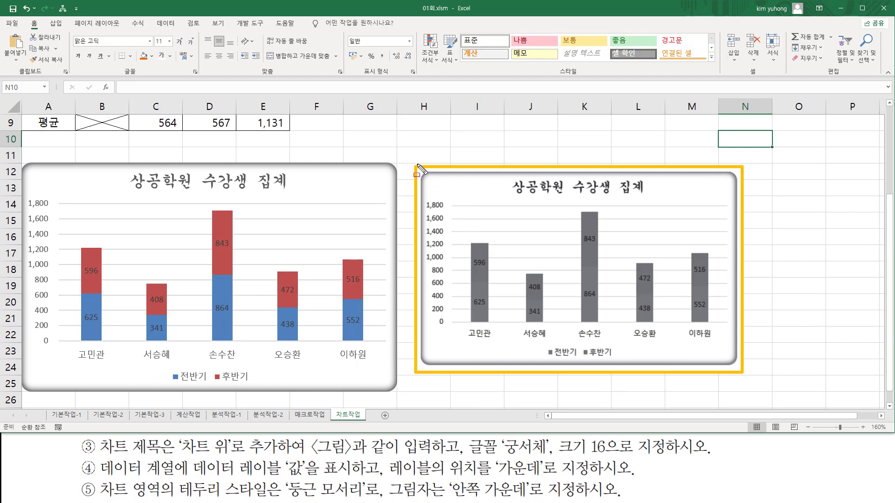
{"action": "mouse_move", "coordinate": [414, 159]}
{"action": "left_mouse_down"}
{"action": "mouse_move", "coordinate": [661, 334]}
{"action": "mouse_move", "coordinate": [747, 376]}
{"action": "left_mouse_up"}
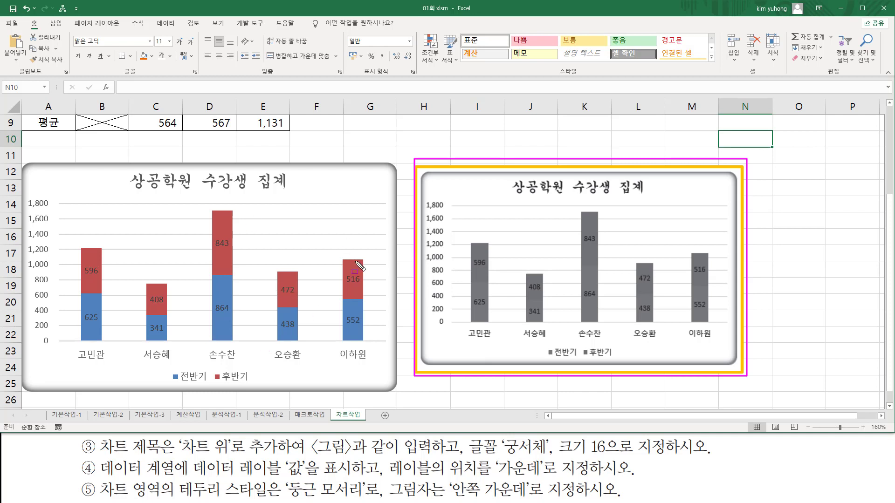
{"action": "key", "text": "Escape"}
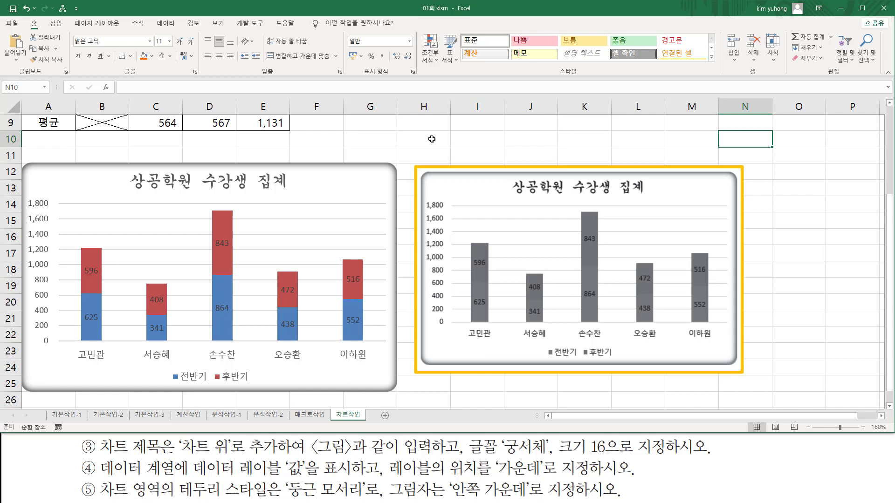
{"action": "left_click", "coordinate": [432, 139]}
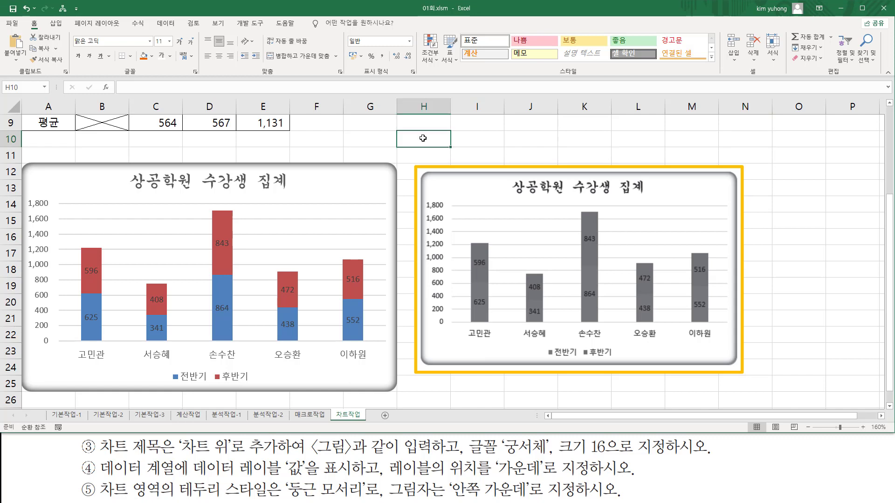